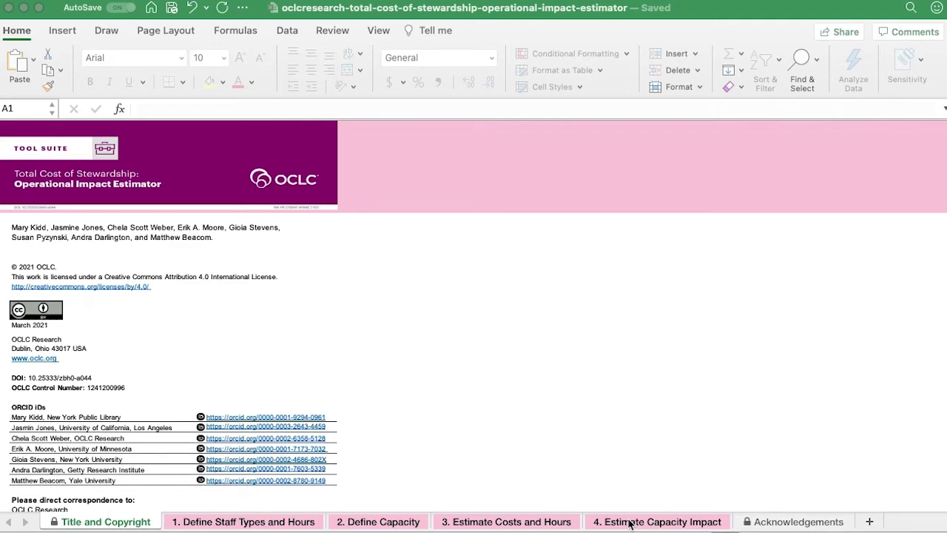
- Look through the four numbered worksheets, from Define Staff Types and Hours to Estimate Capacity Impact
click(200, 521)
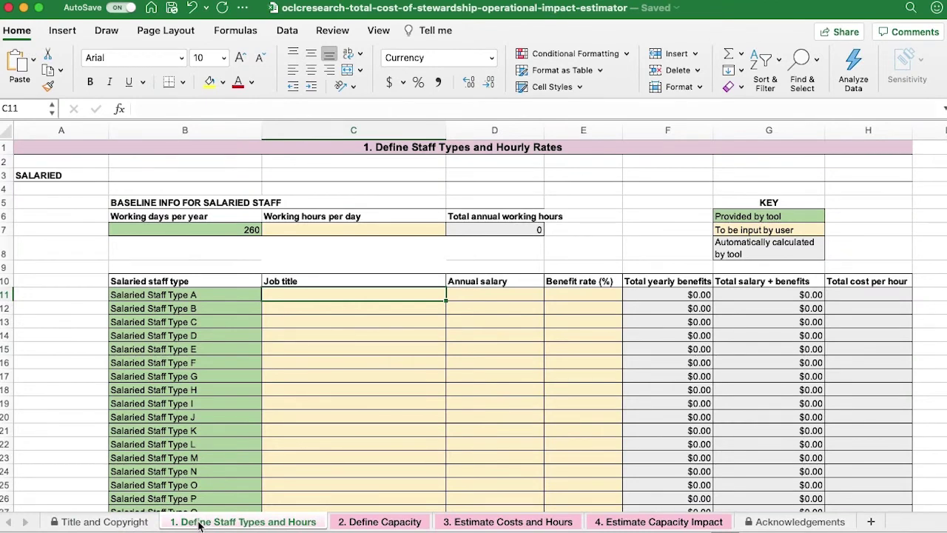
click(356, 525)
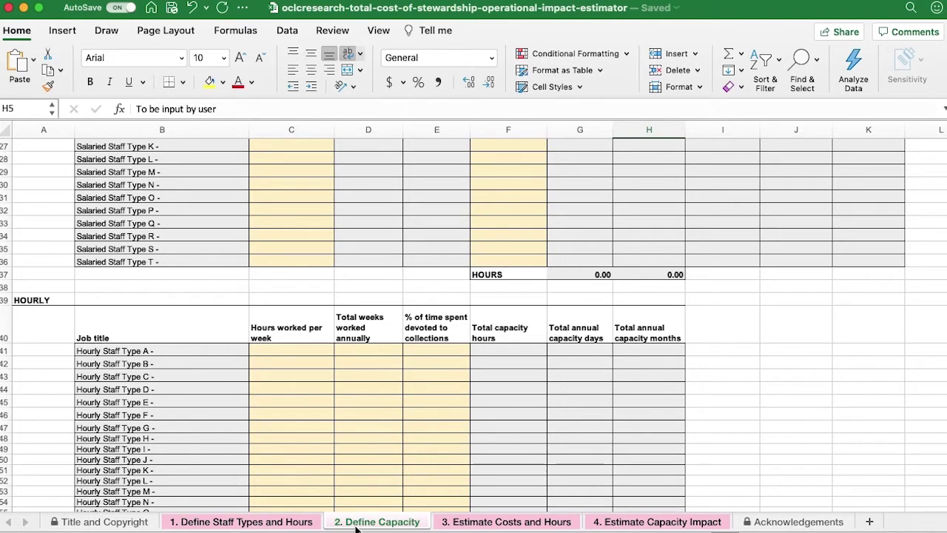
click(506, 521)
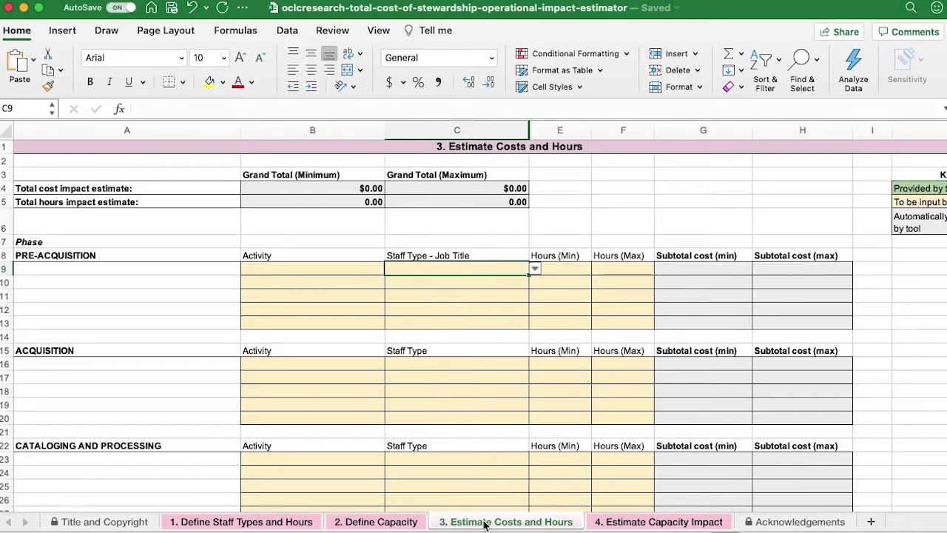
click(611, 523)
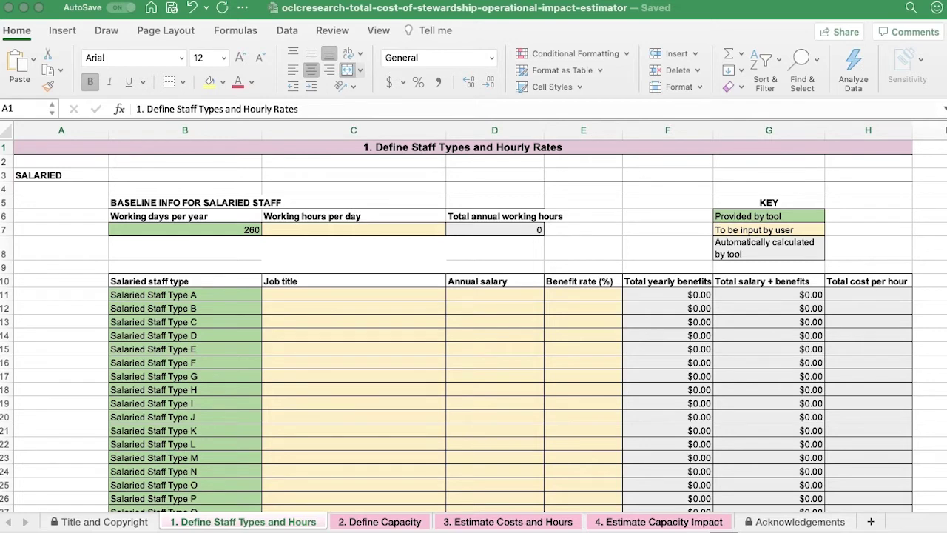
- On the Define Staff Types and Hours sheet, examine the working hours per day cell and the SALARIED and HOURLY sections
click(389, 232)
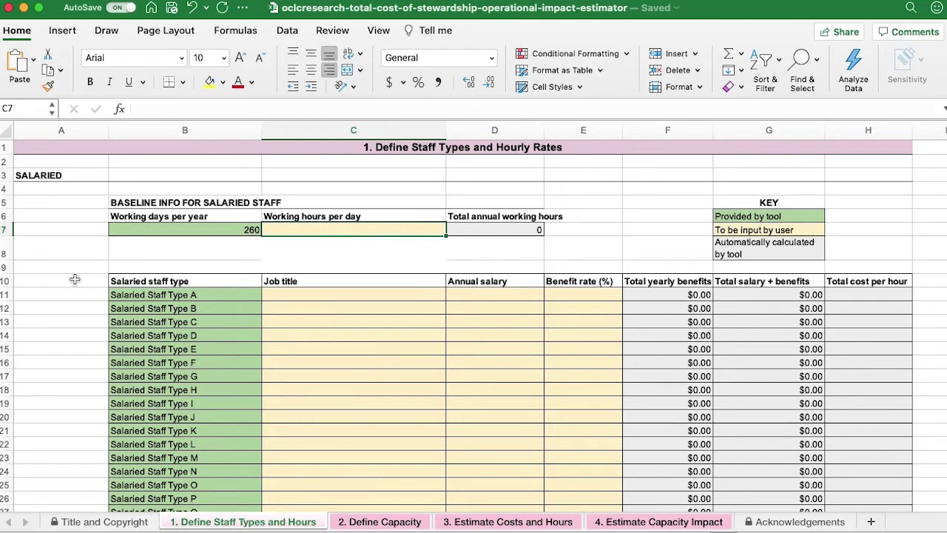
click(52, 178)
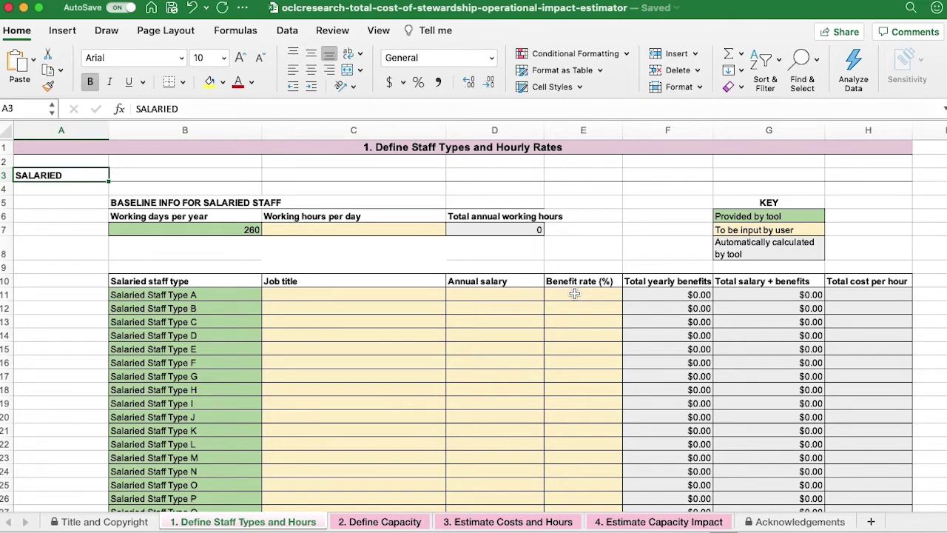
scroll(354, 344, down, 6)
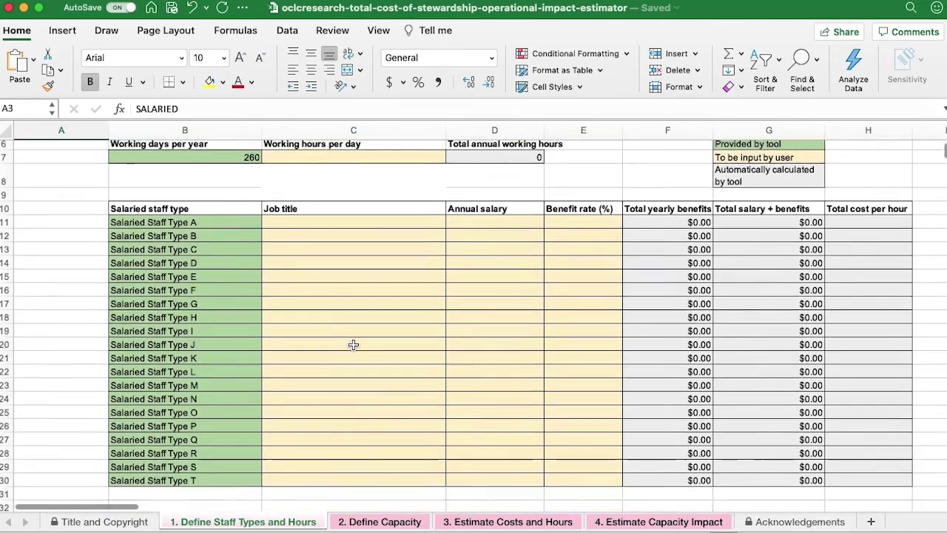
scroll(354, 344, down, 2)
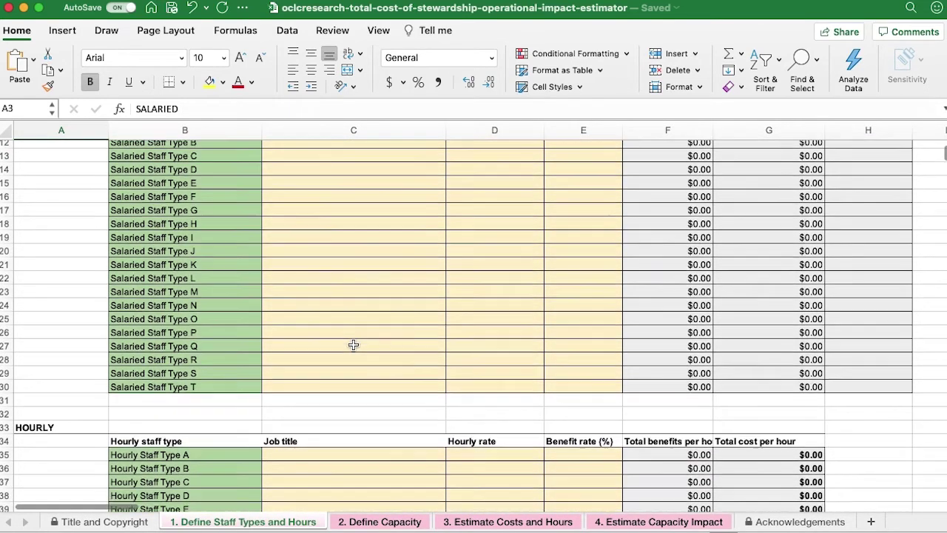
scroll(353, 344, down, 7)
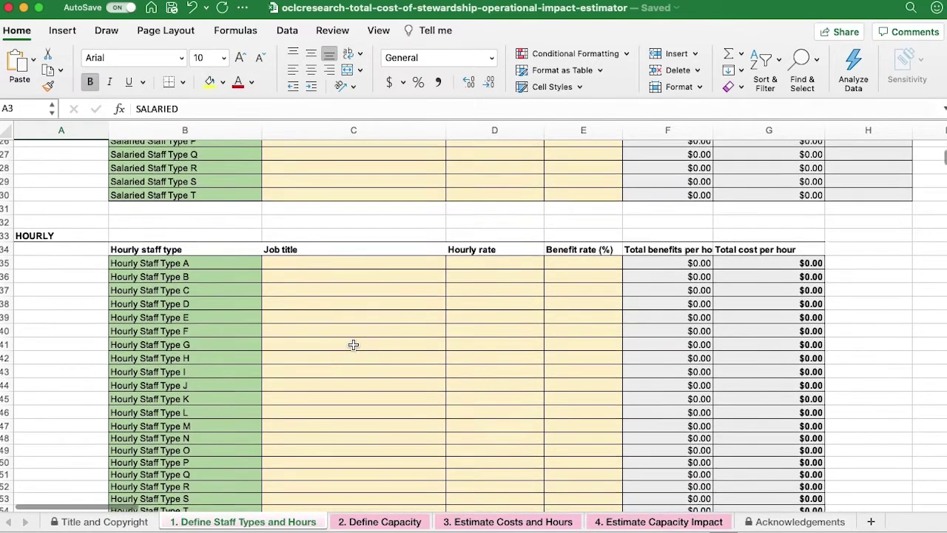
click(77, 233)
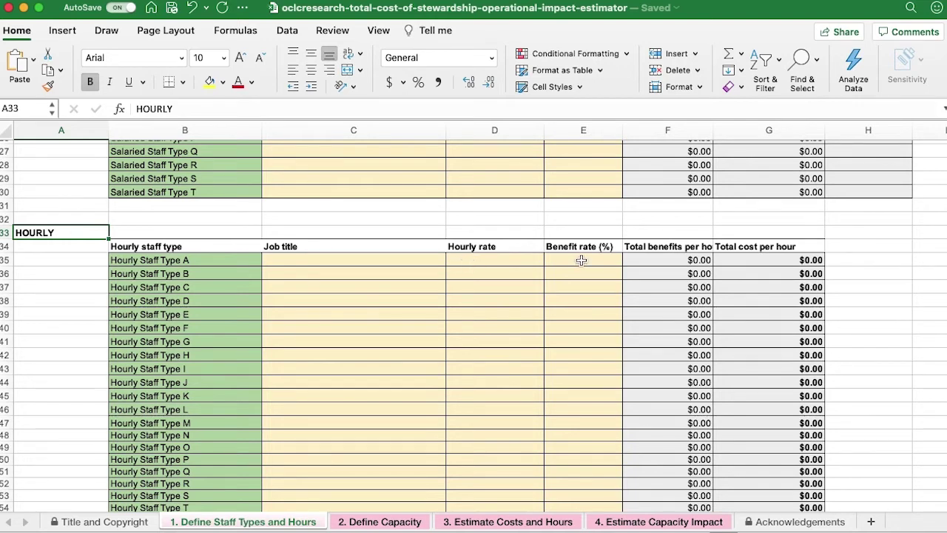
scroll(581, 260, up, 10)
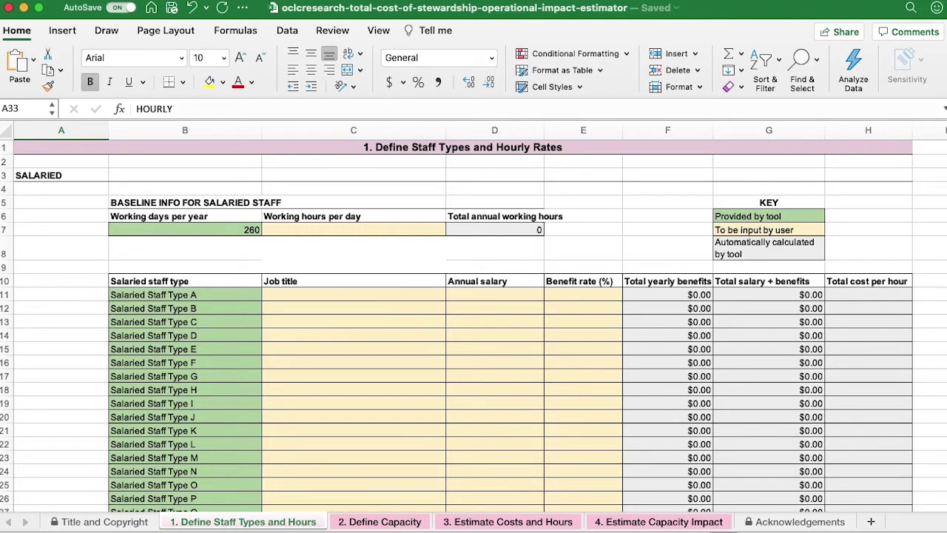
- Open the Define Capacity sheet and survey its salaried, hourly and other than personnel spending sections
click(392, 521)
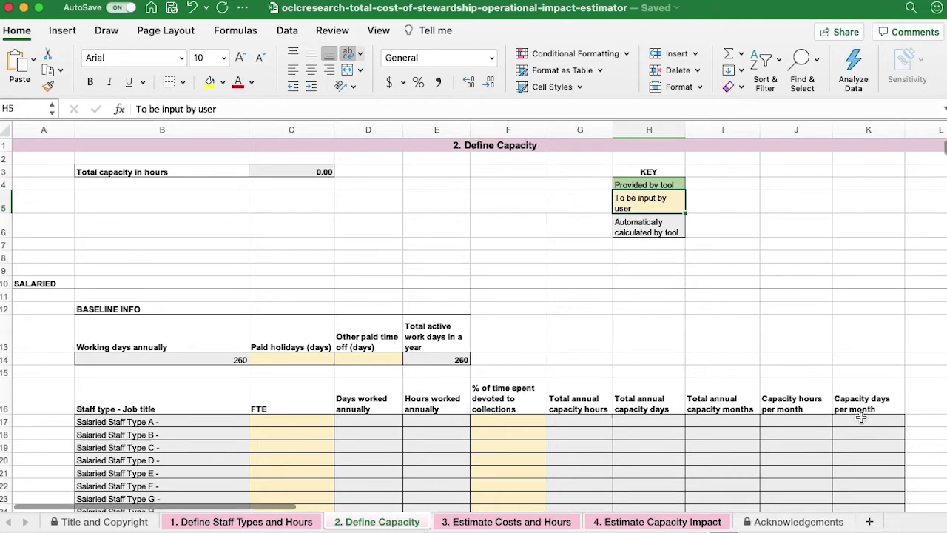
scroll(861, 416, down, 3)
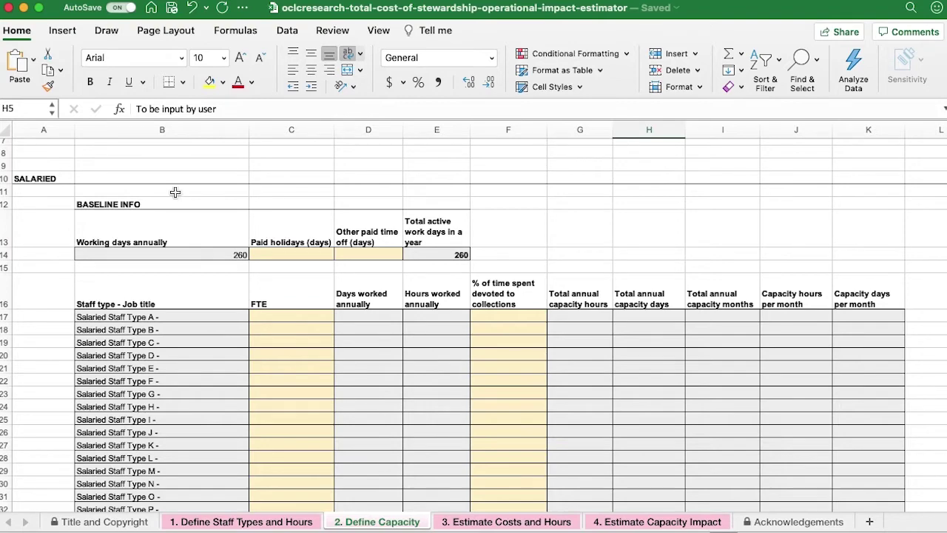
scroll(77, 252, down, 1)
scroll(77, 252, down, 10)
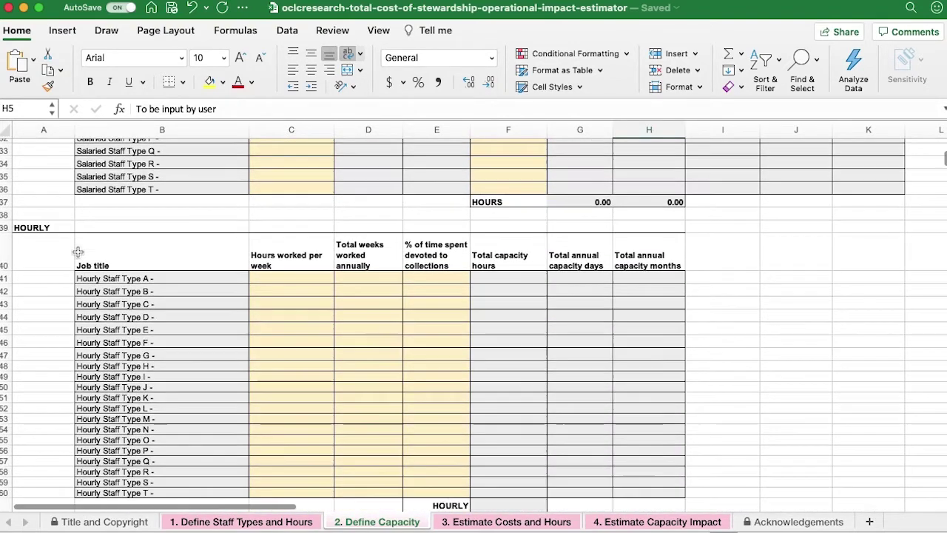
scroll(122, 225, down, 1)
scroll(122, 224, down, 4)
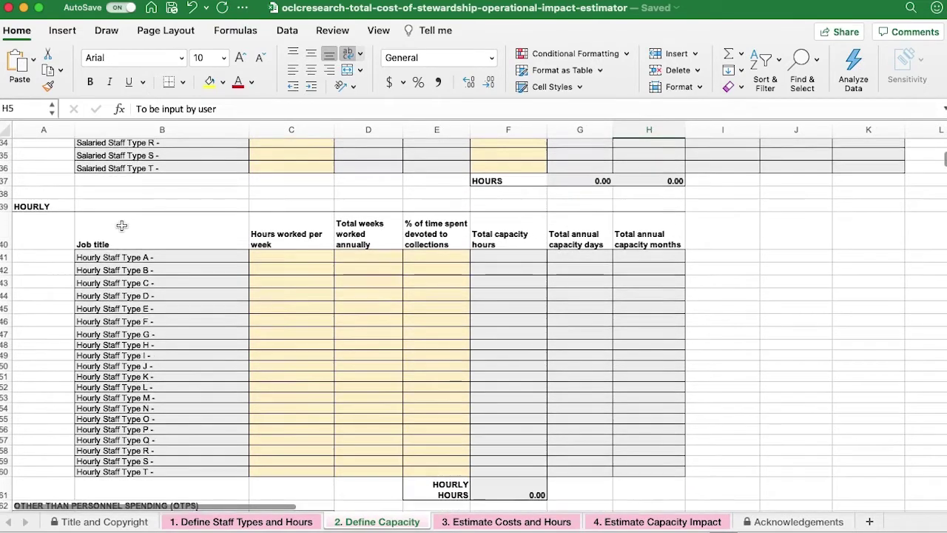
scroll(122, 225, down, 9)
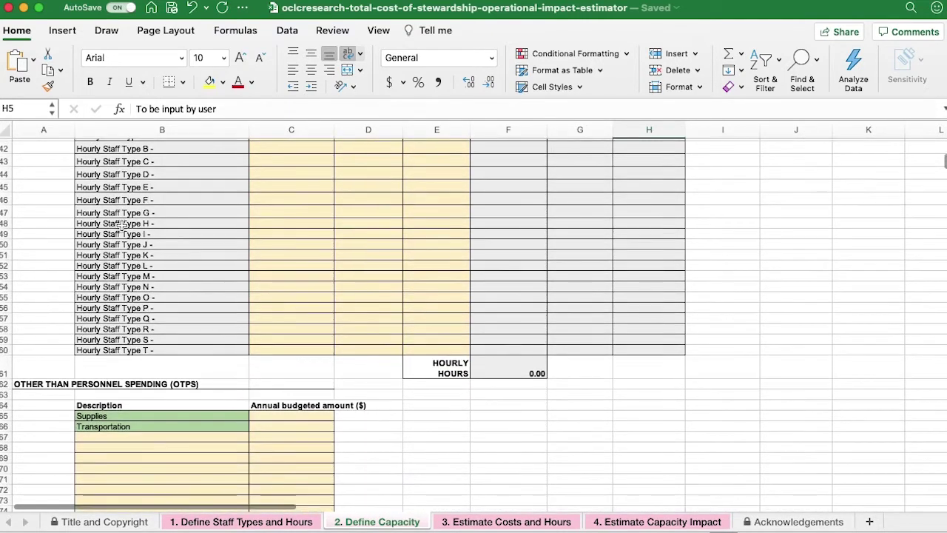
scroll(122, 226, down, 2)
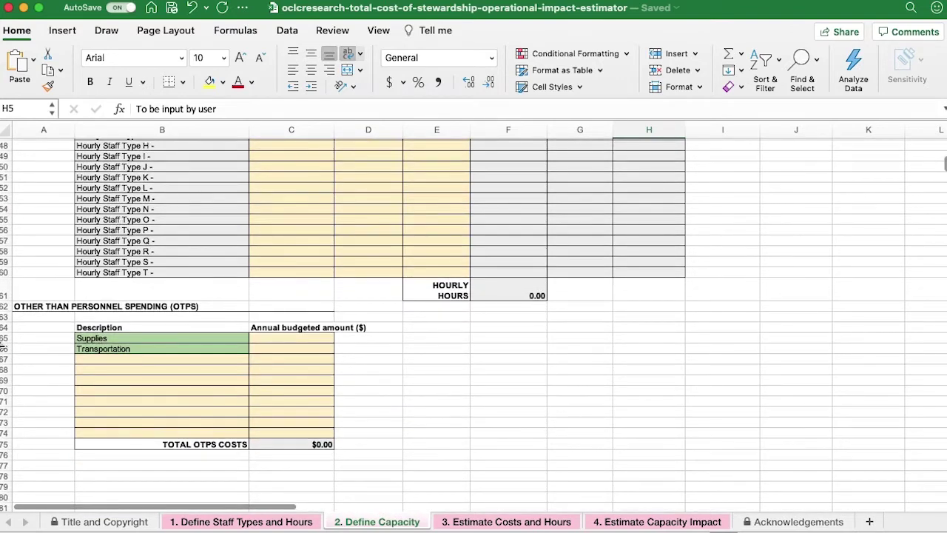
scroll(185, 292, up, 15)
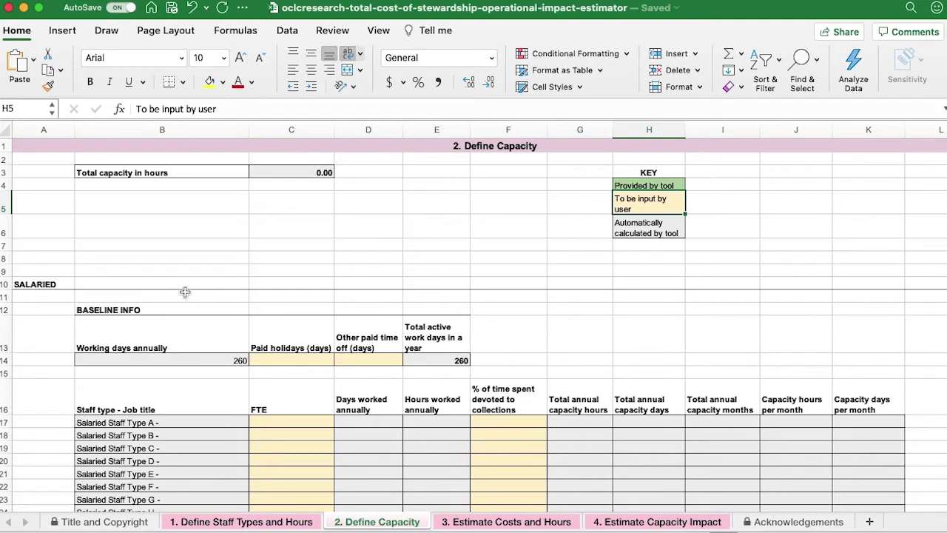
- Examine the Define Capacity input cells for paid holidays, FTE and percentage of time, plus the hourly and OTPS tables
click(317, 361)
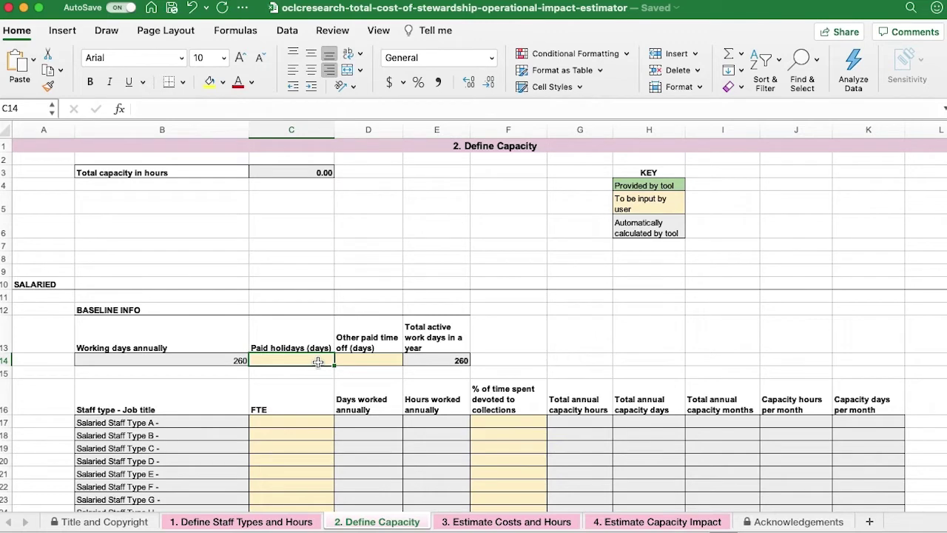
scroll(317, 361, down, 5)
click(289, 302)
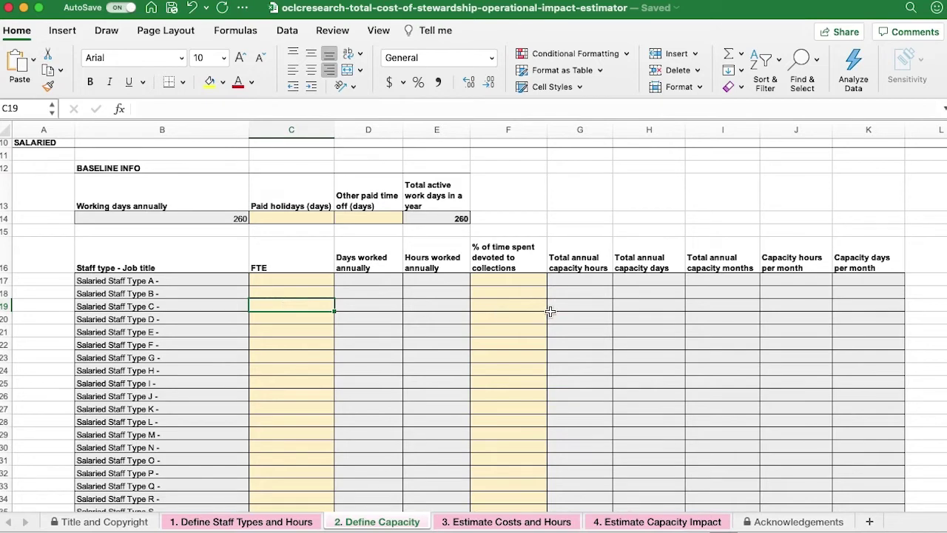
click(515, 287)
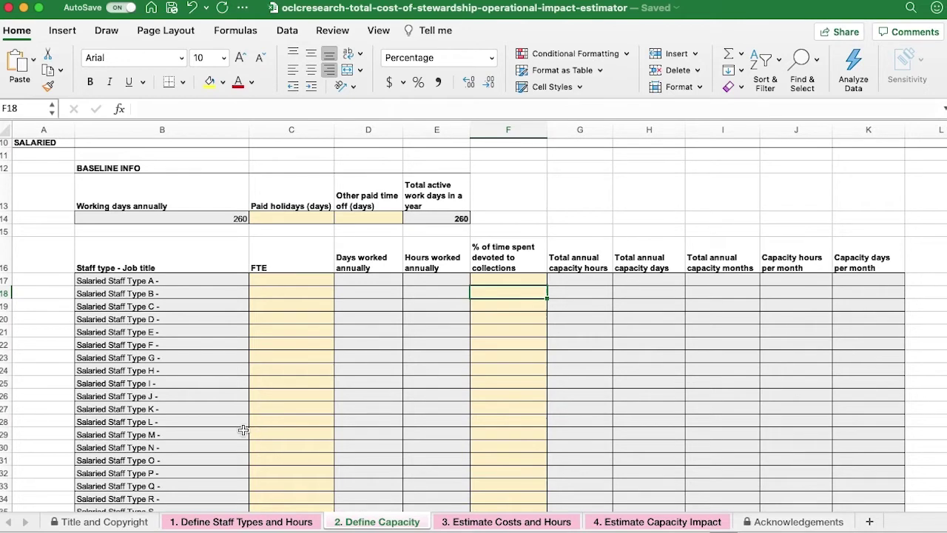
scroll(244, 430, down, 1)
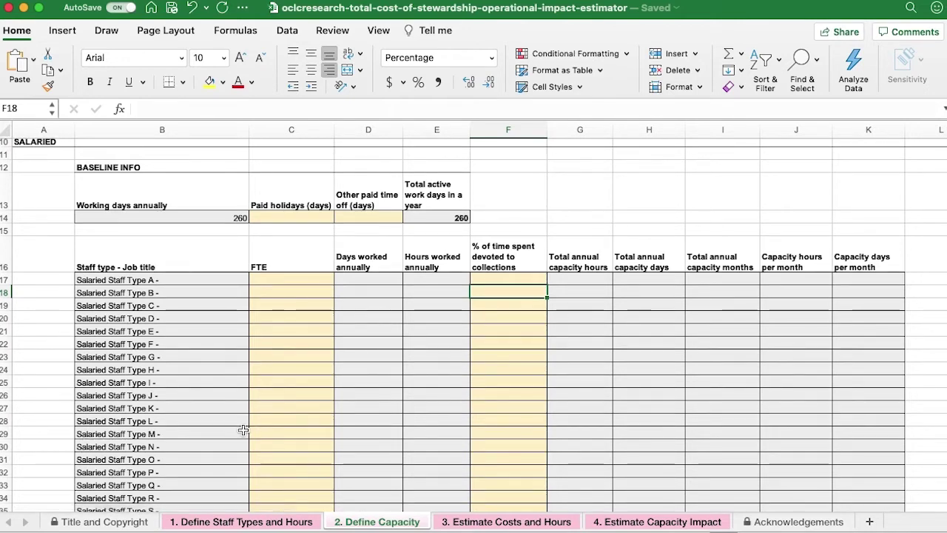
scroll(243, 430, down, 2)
scroll(244, 429, down, 10)
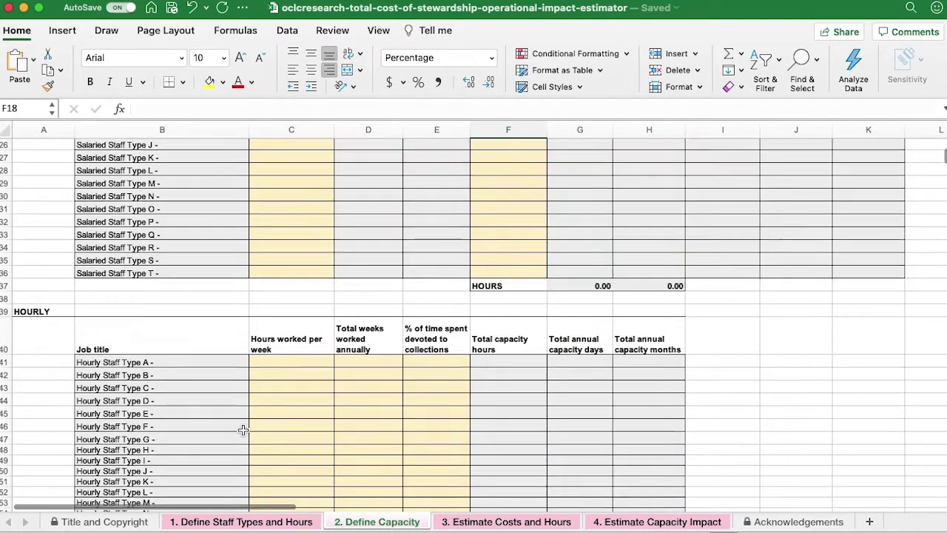
scroll(243, 429, down, 3)
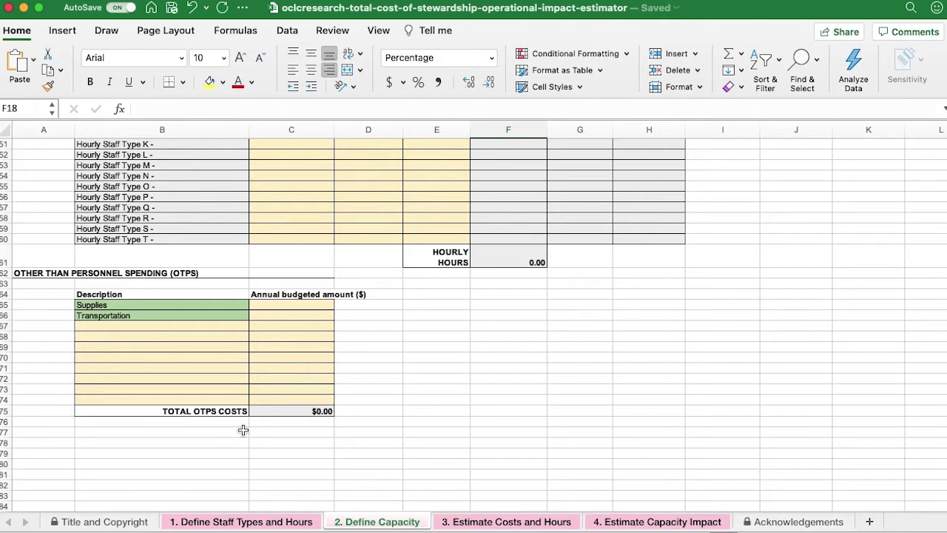
- Open the Estimate Costs and Hours sheet and review its phase sections from PRE-ACQUISITION onward
click(484, 522)
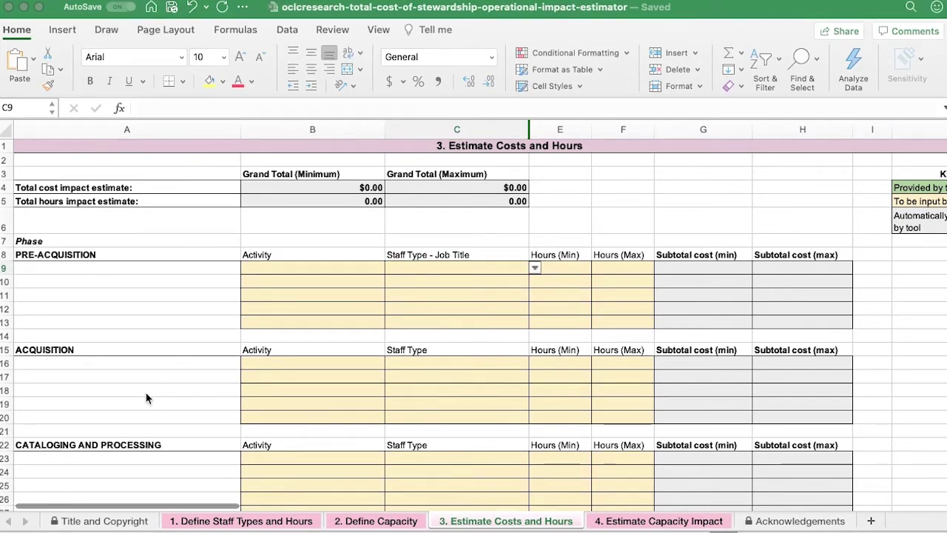
scroll(146, 398, down, 3)
scroll(146, 398, down, 1)
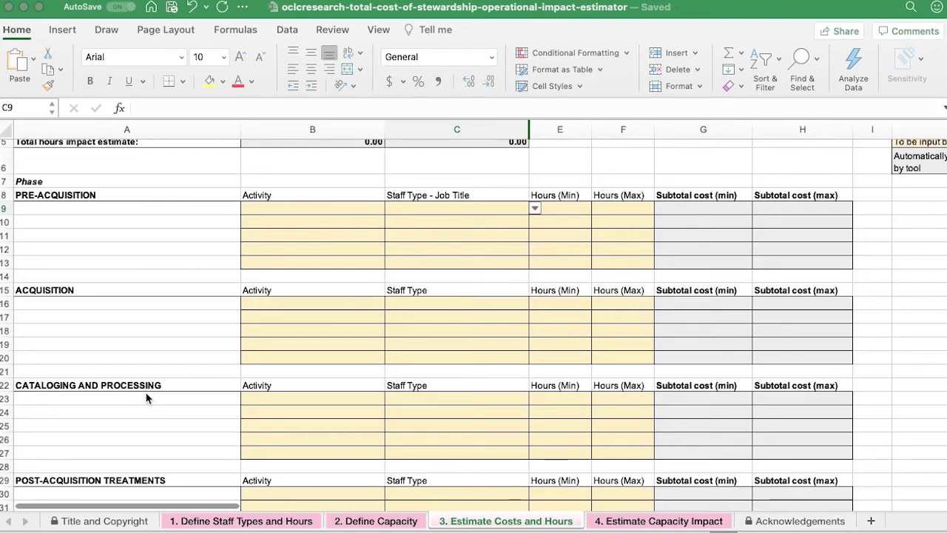
scroll(146, 398, down, 5)
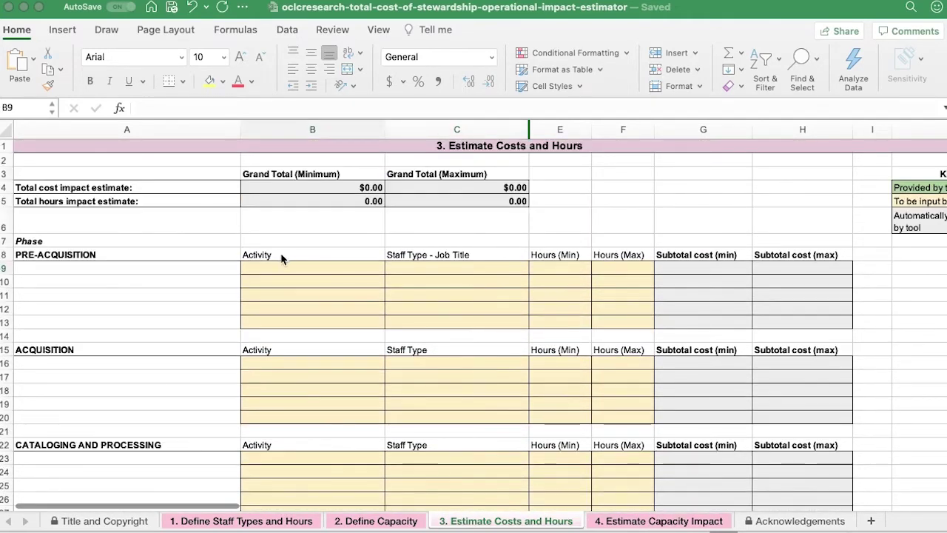
- Inspect the first PRE-ACQUISITION row's activity, staff type and minimum and maximum hours cells, and view the available staff type choices
click(280, 268)
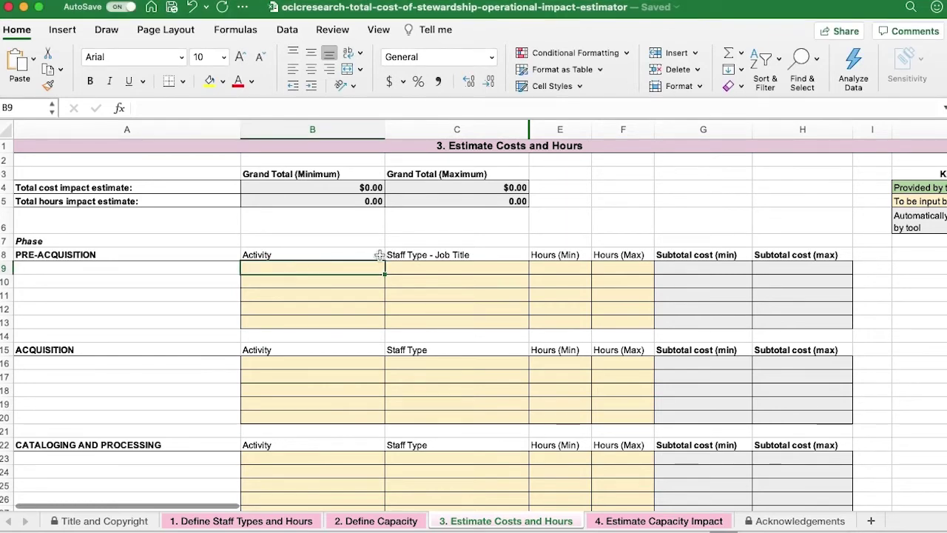
click(433, 267)
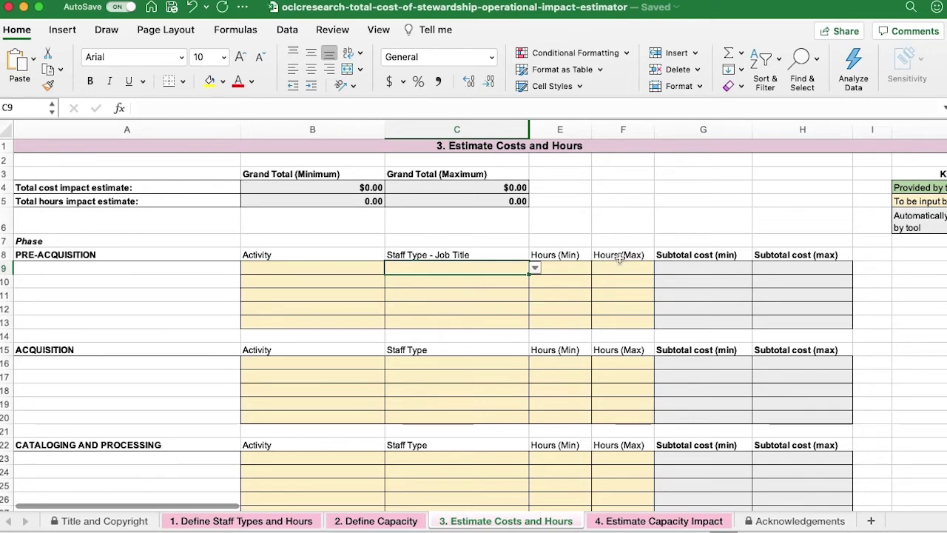
click(574, 265)
click(628, 265)
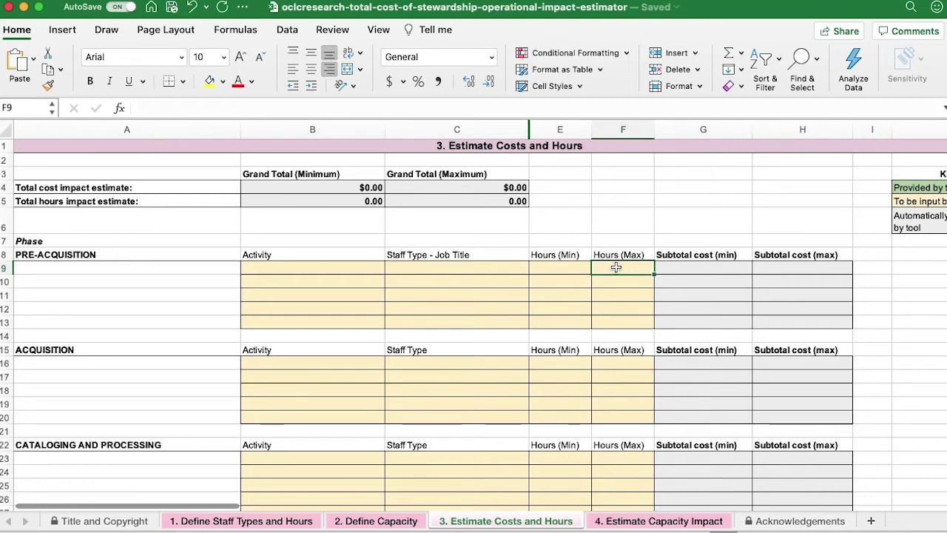
click(498, 270)
click(535, 270)
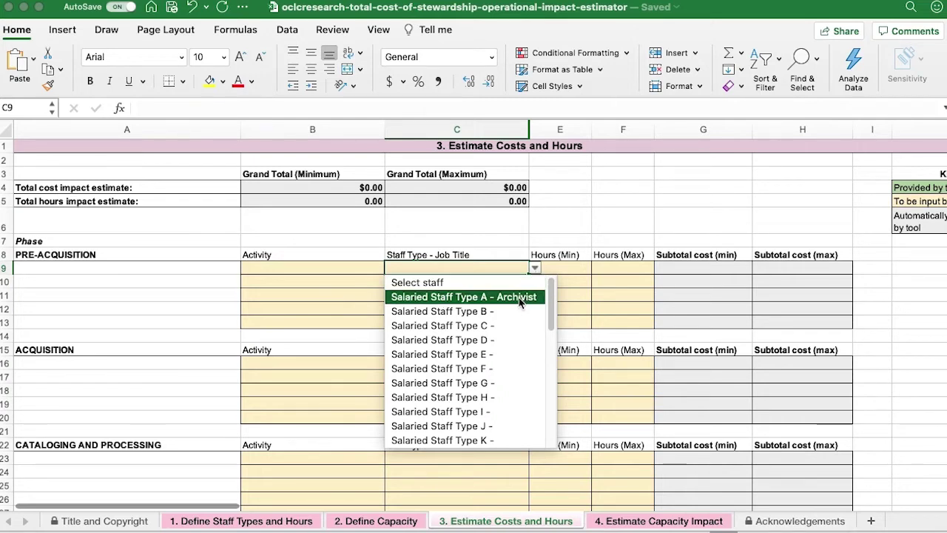
key(Escape)
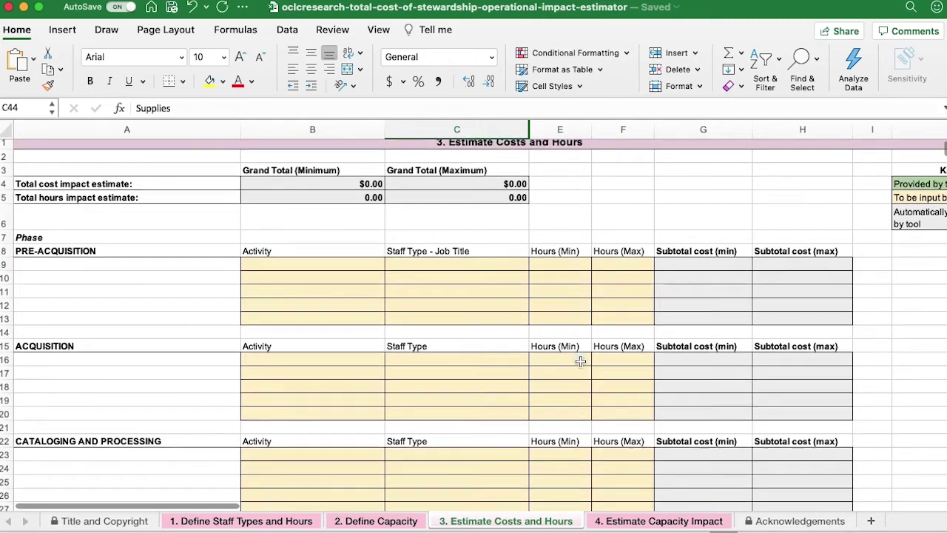
- Review the OTHER THAN PERSONNEL SPENDING (OTPS) section and view the expense type choices for its first row
scroll(580, 362, down, 5)
scroll(581, 361, down, 7)
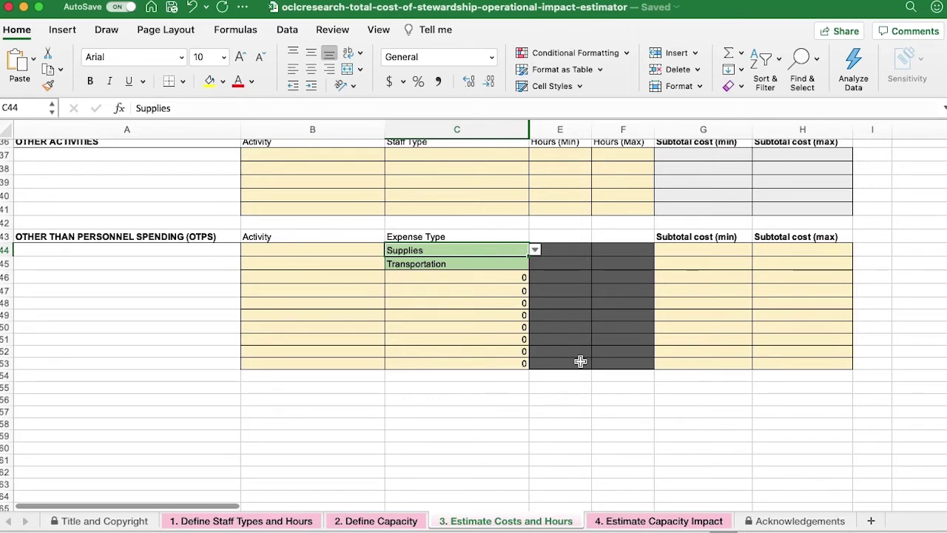
click(535, 250)
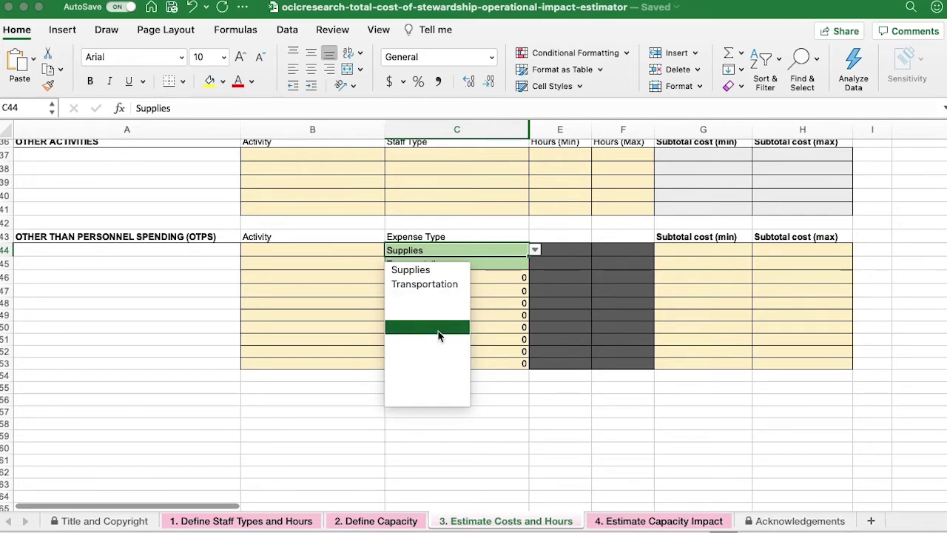
key(Escape)
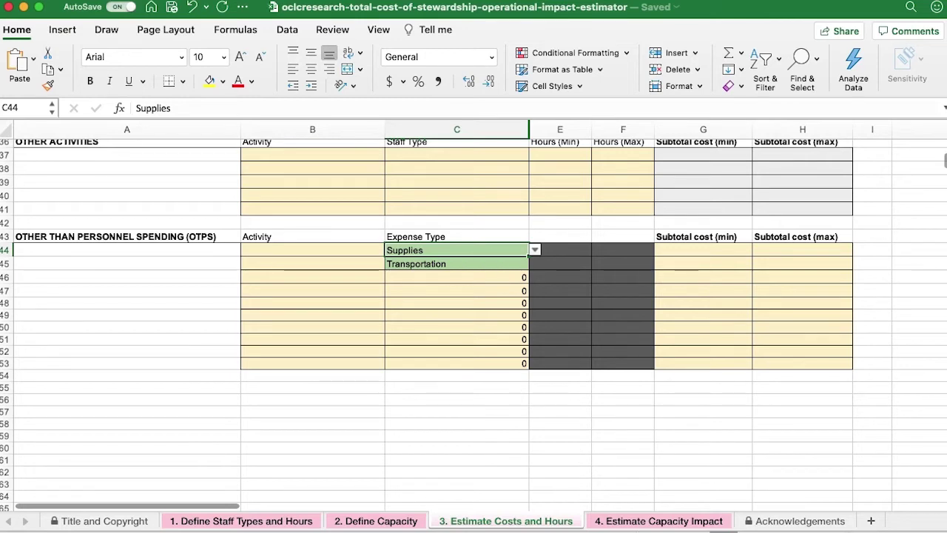
- Open the Estimate Capacity Impact sheet, review its STAFFING table, and view the choices for the capacity unit
click(644, 522)
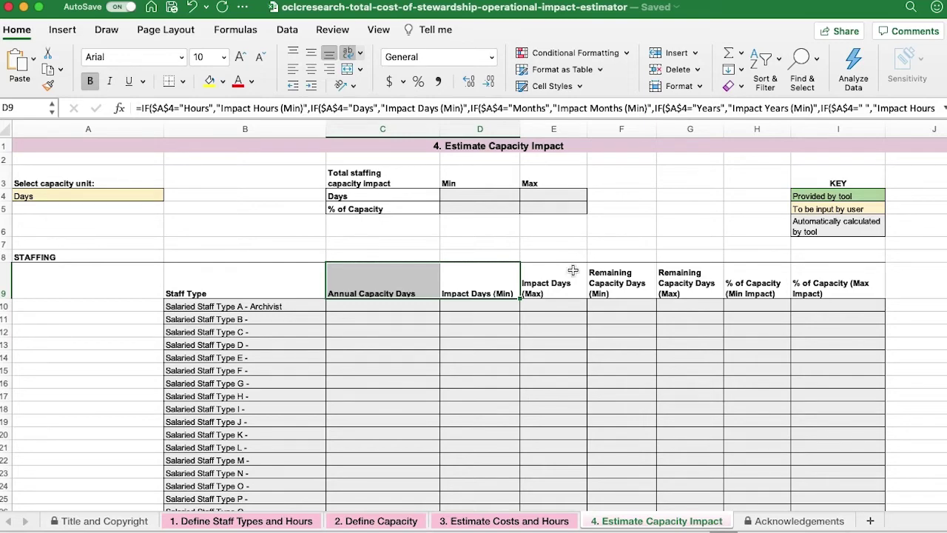
scroll(570, 390, down, 1)
scroll(570, 390, down, 15)
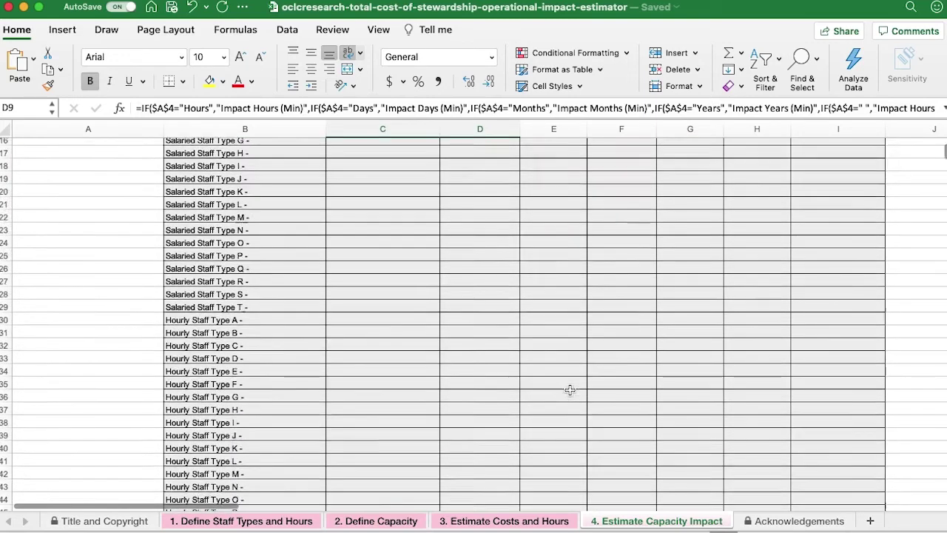
scroll(341, 418, up, 15)
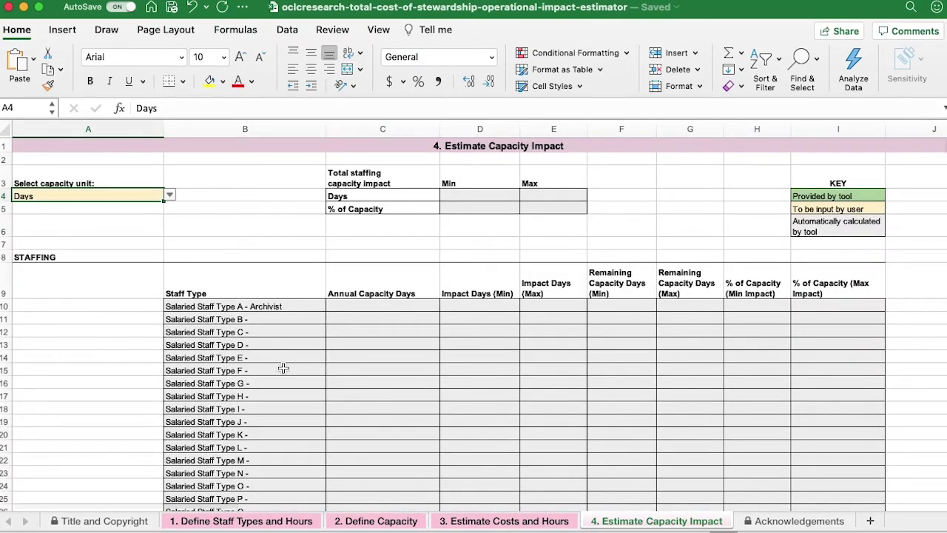
click(169, 196)
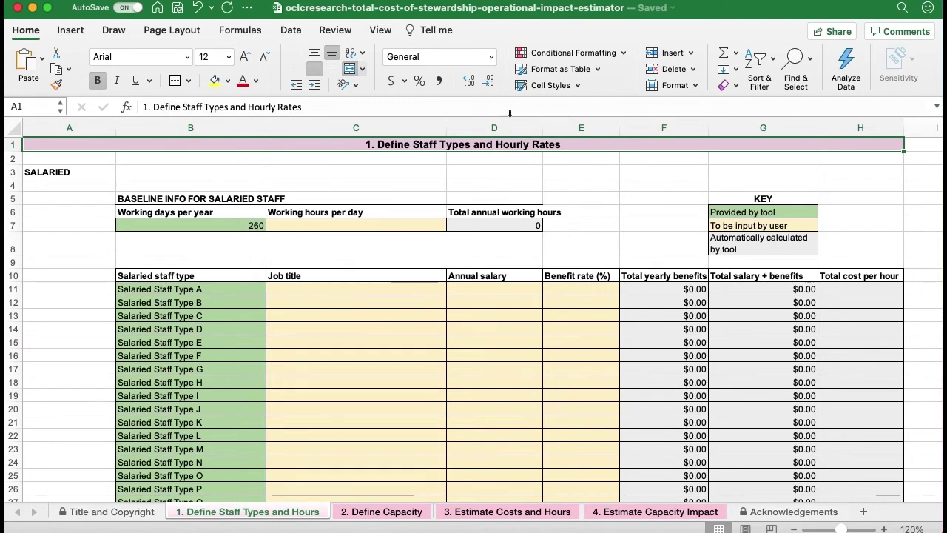
- On the Define Staff Types and Hours sheet, set working hours per day to 8 and inspect the total annual working hours formula
click(347, 224)
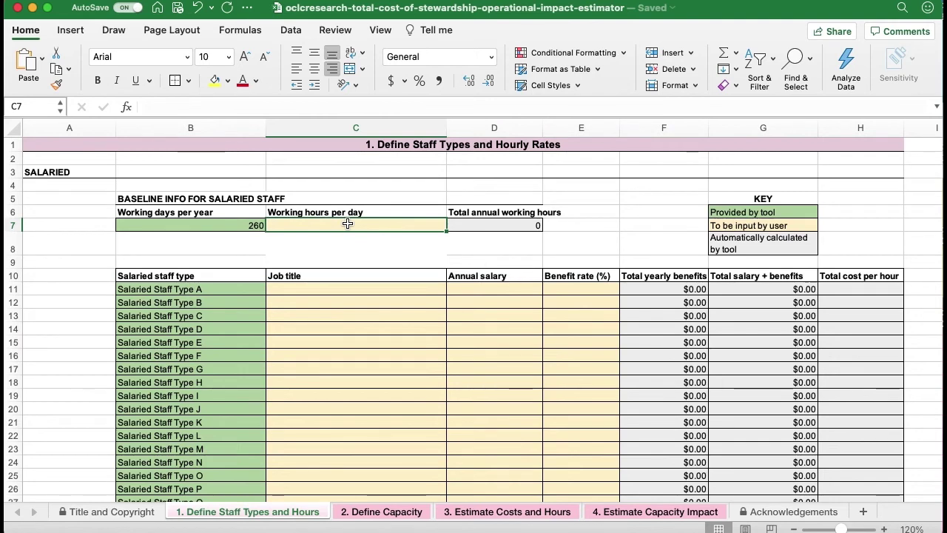
text(8)
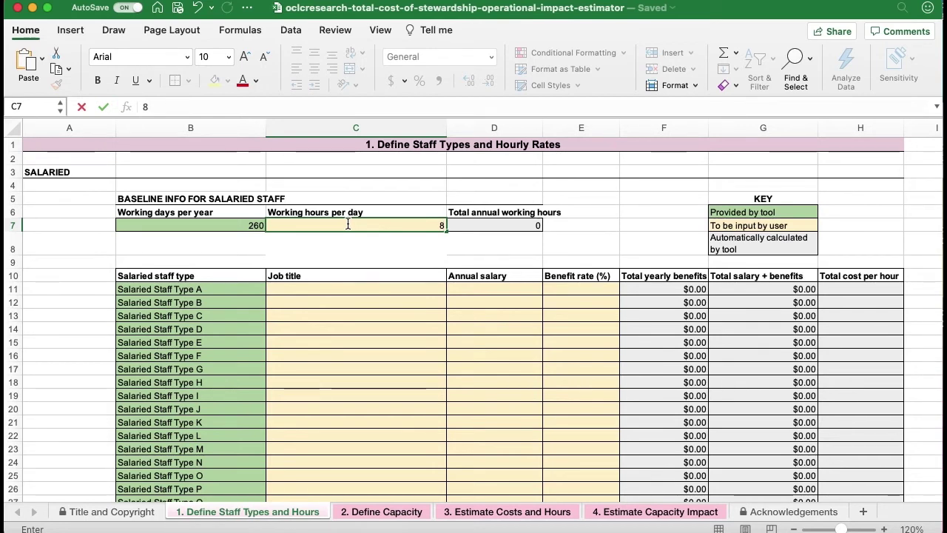
click(496, 243)
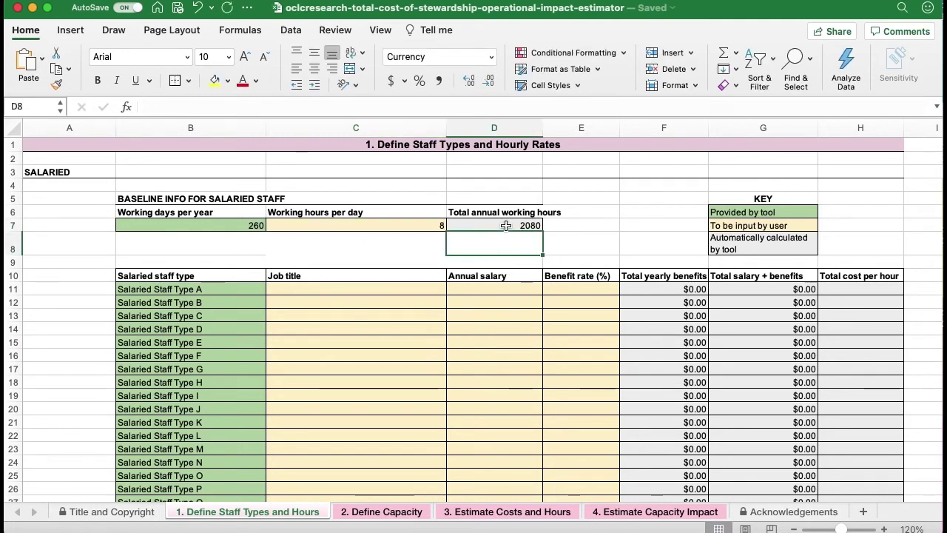
click(539, 227)
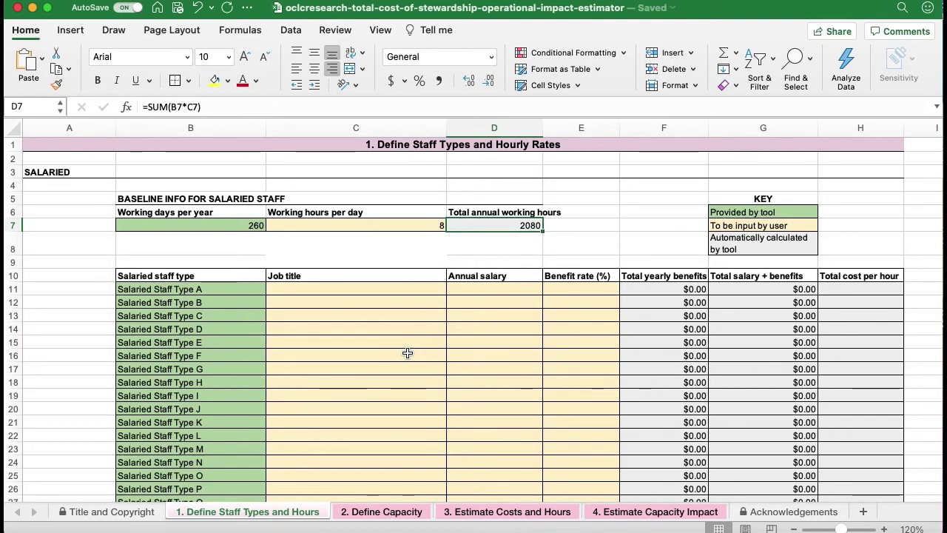
- Enter salaried job titles A–G: Accessioning Archivist, Processing Archivist, Curator, Conservator, Media Conservator, Supervising Archivist, Grant Project Archivist
scroll(319, 387, down, 2)
scroll(319, 387, down, 5)
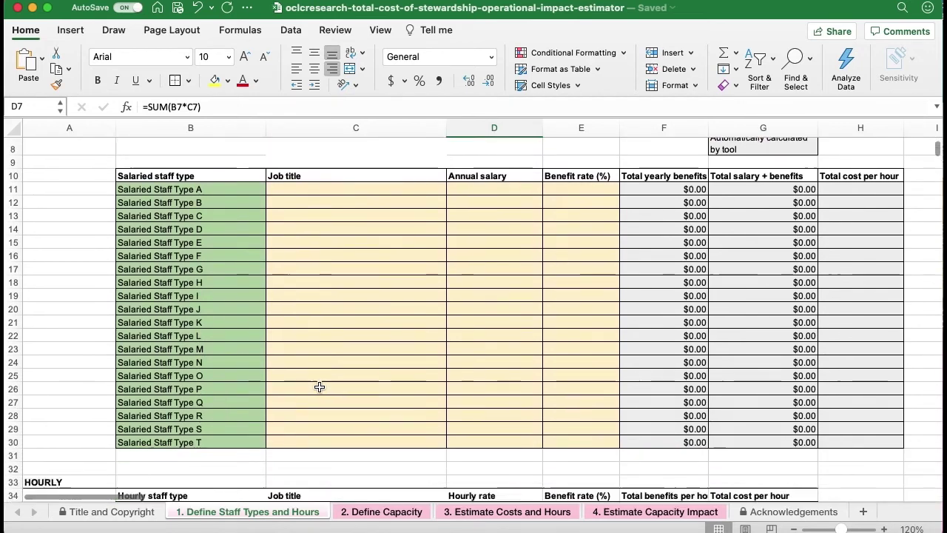
scroll(318, 387, down, 1)
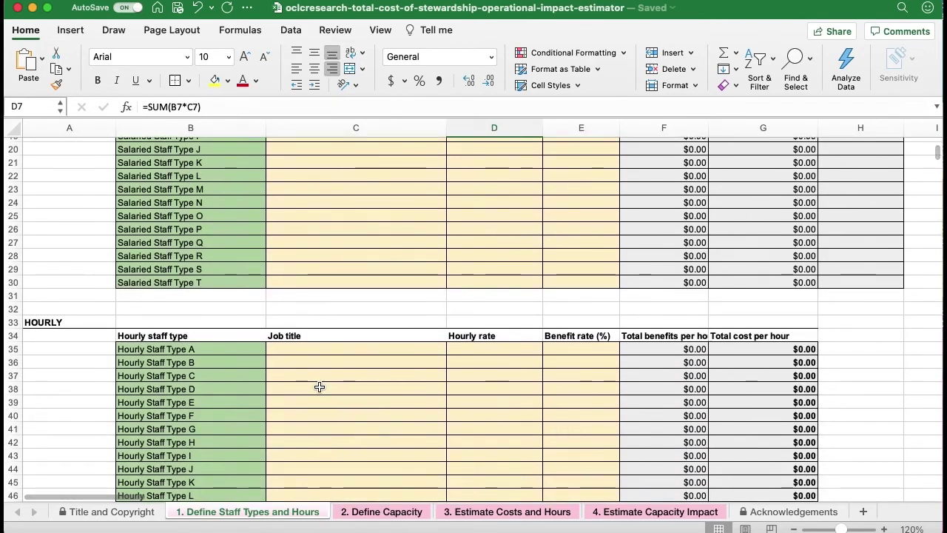
scroll(319, 387, up, 5)
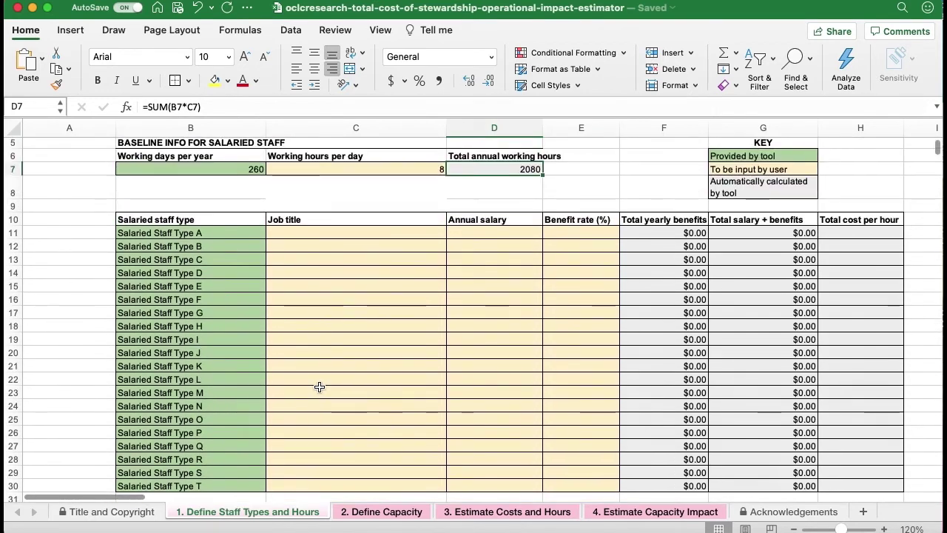
click(314, 232)
text(Accessioning Archivist)
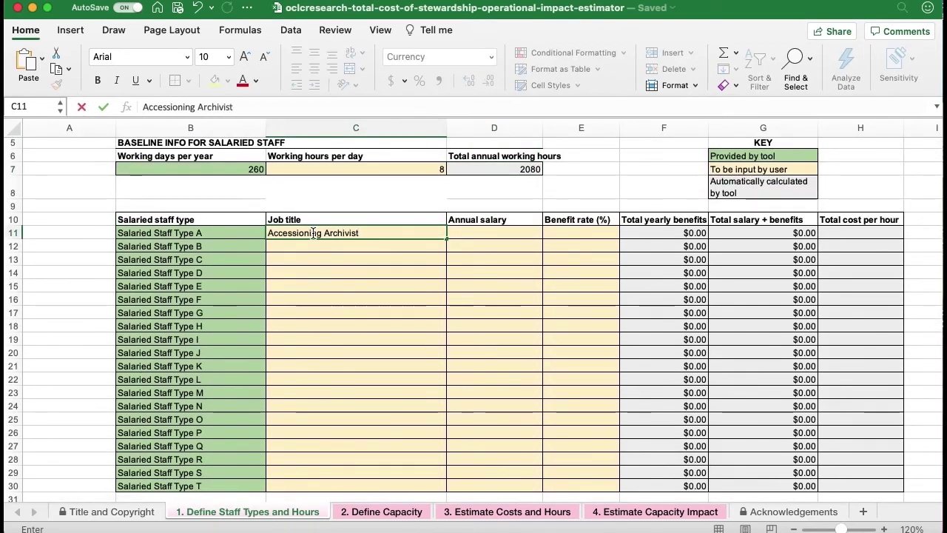
key(Return)
text(Processing Archivist)
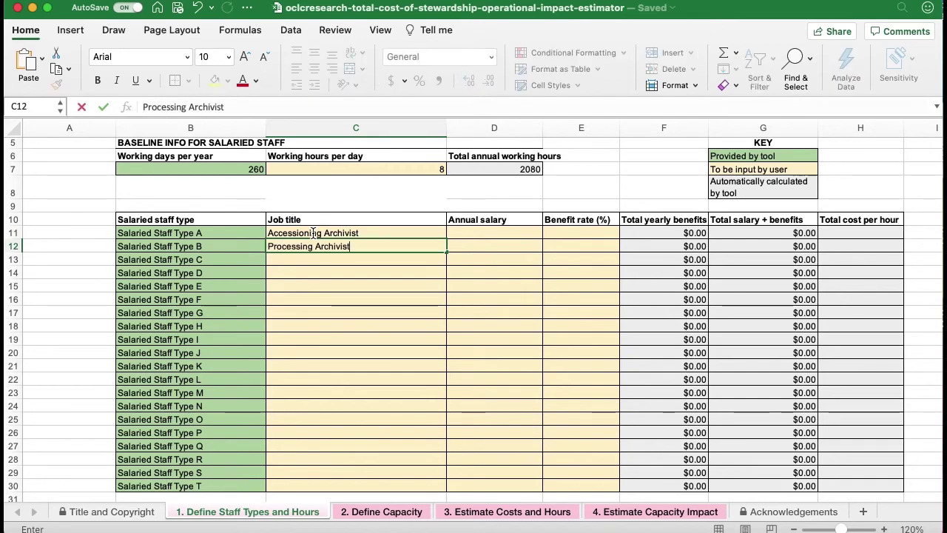
key(Return)
text(Curator)
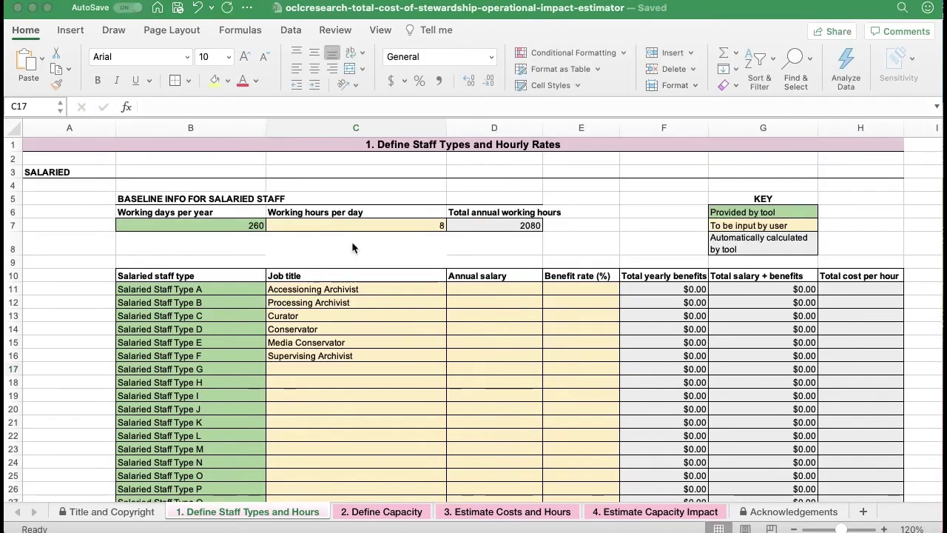
- Enter hourly job titles A–D: Audiovisual Specialist, Digitization Specialist, Undergraduate Student Worker, Graduate Student Worker
scroll(351, 248, down, 10)
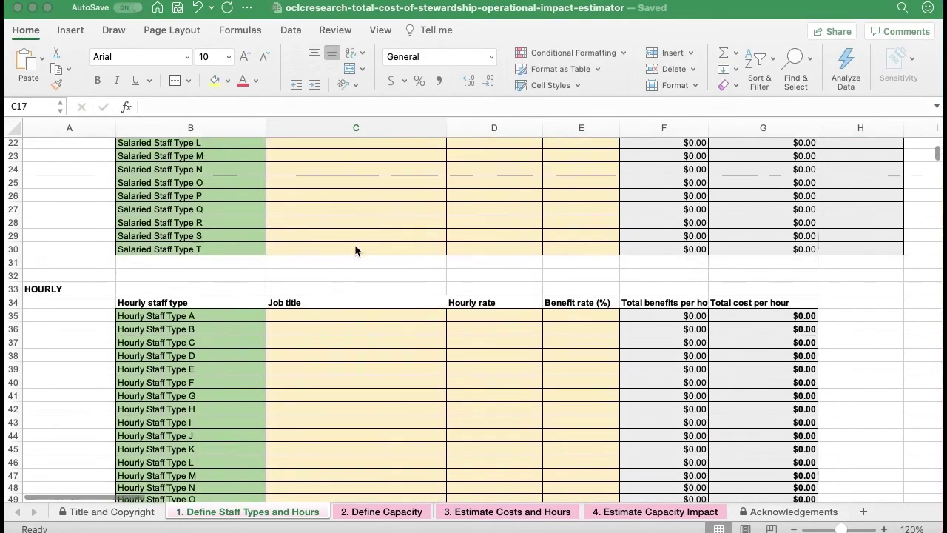
click(310, 313)
text(Audiovisual Specialist)
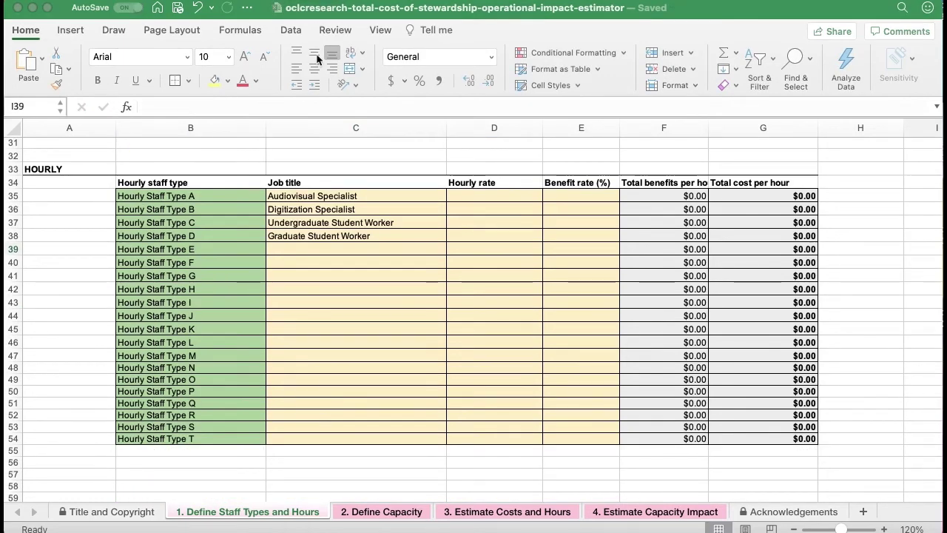
- Enter annual salaries for salaried staff types A–G: 80000, 72000, 85000, 85000, 85000, 90000 and 72000
scroll(359, 137, up, 1)
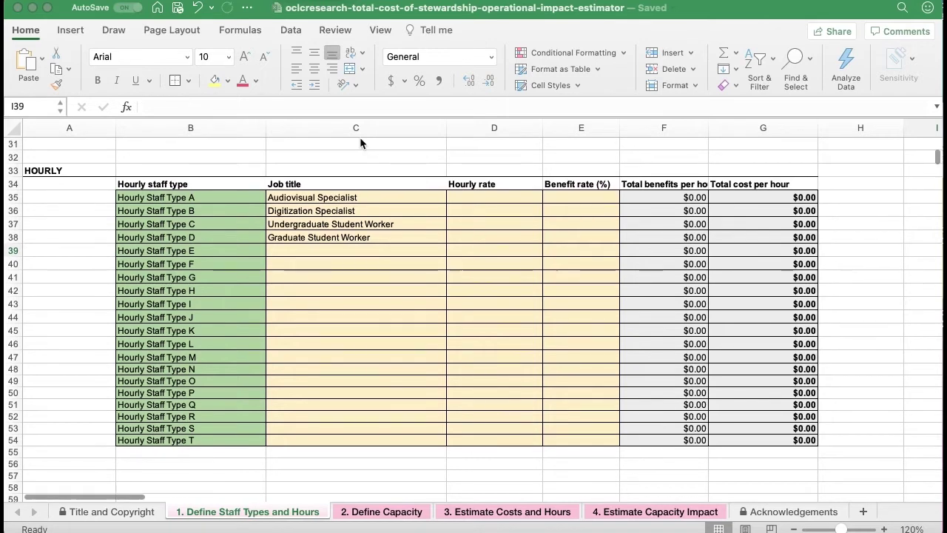
scroll(352, 181, up, 5)
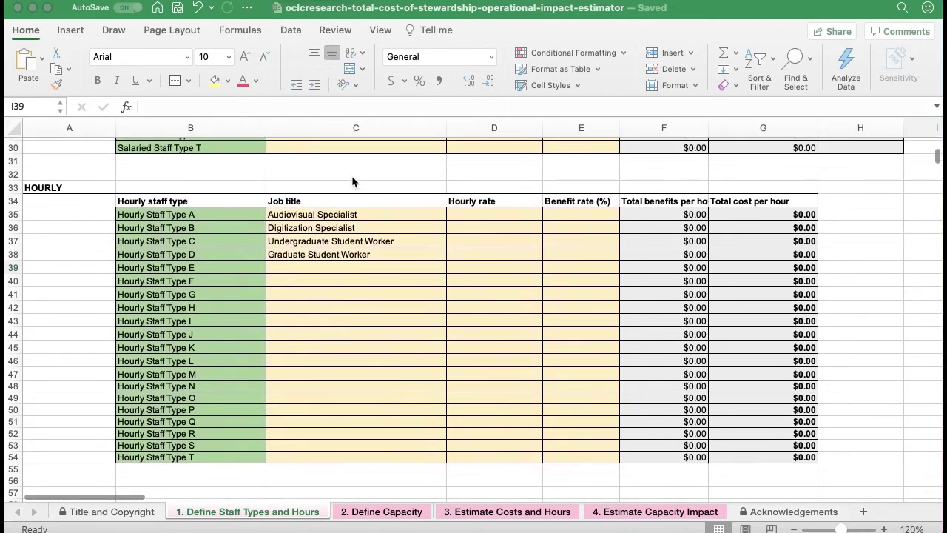
scroll(352, 182, up, 4)
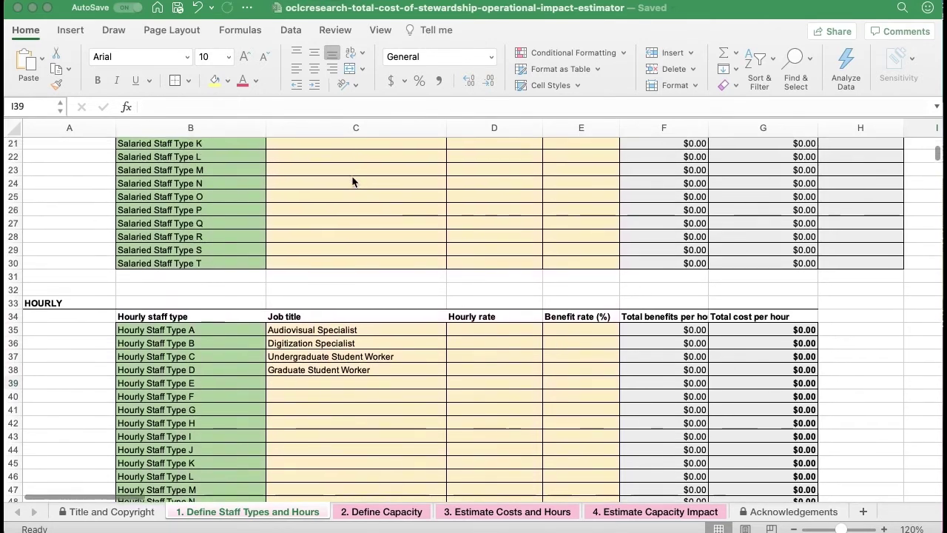
scroll(352, 182, up, 3)
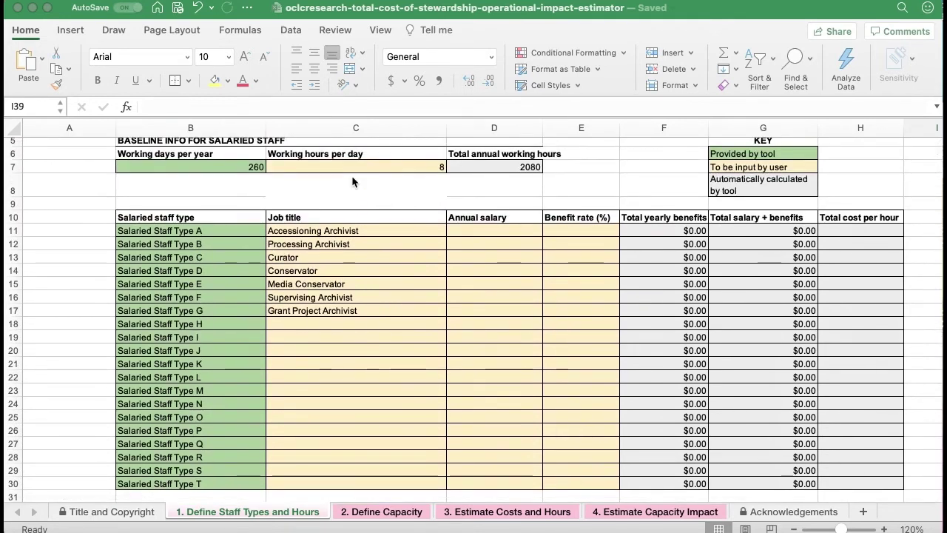
click(503, 232)
text(80000)
key(Return)
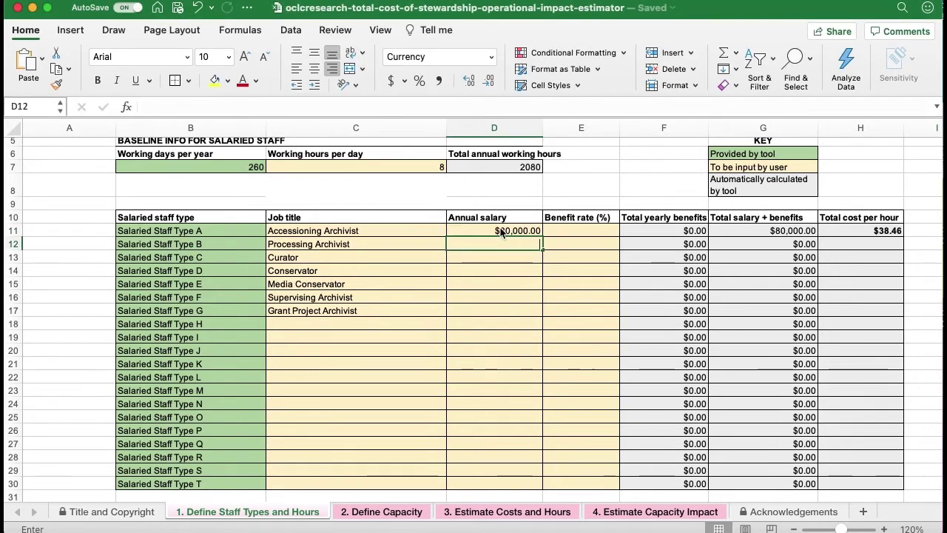
text(72000)
key(Return)
text(85000)
key(Return)
text(85000)
key(Return)
text(85000)
key(Return)
text(90000)
key(Return)
text(72000)
key(Return)
- Enter hourly rates for hourly staff types A–D: 29, 27, 17 and 15
scroll(467, 330, down, 5)
click(498, 326)
text(29)
key(Return)
text(27)
key(Return)
text(17)
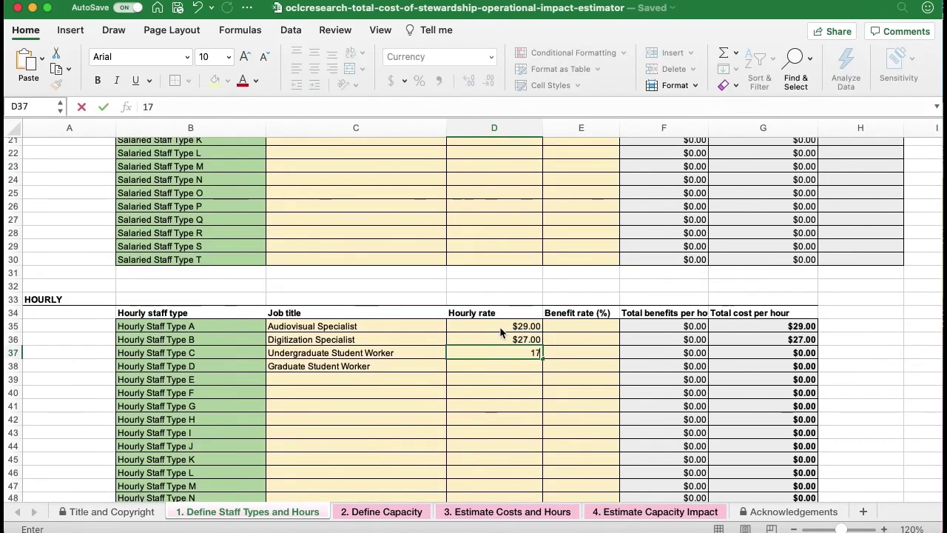
key(Return)
text(15)
key(Return)
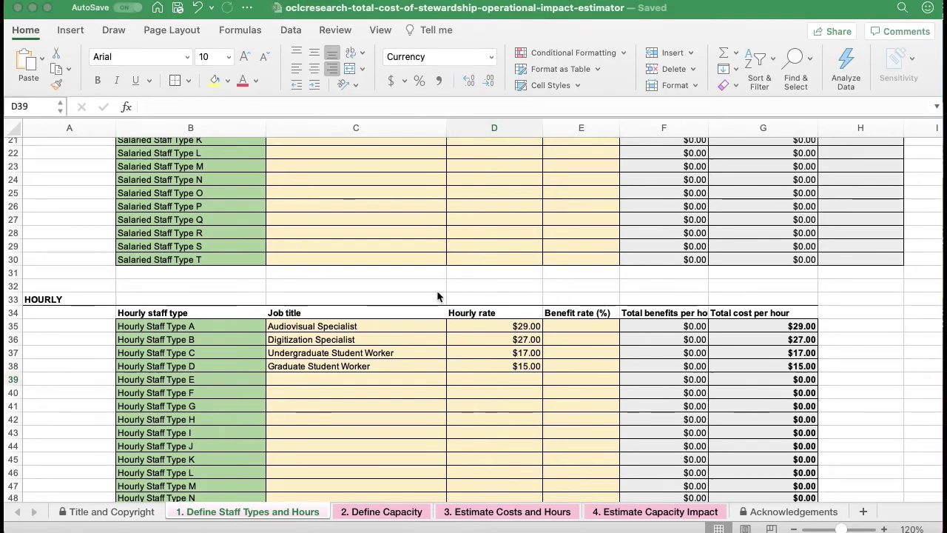
- Set the benefit rate to 28% for each of the seven salaried staff types, A through G
scroll(437, 296, up, 5)
scroll(437, 296, up, 2)
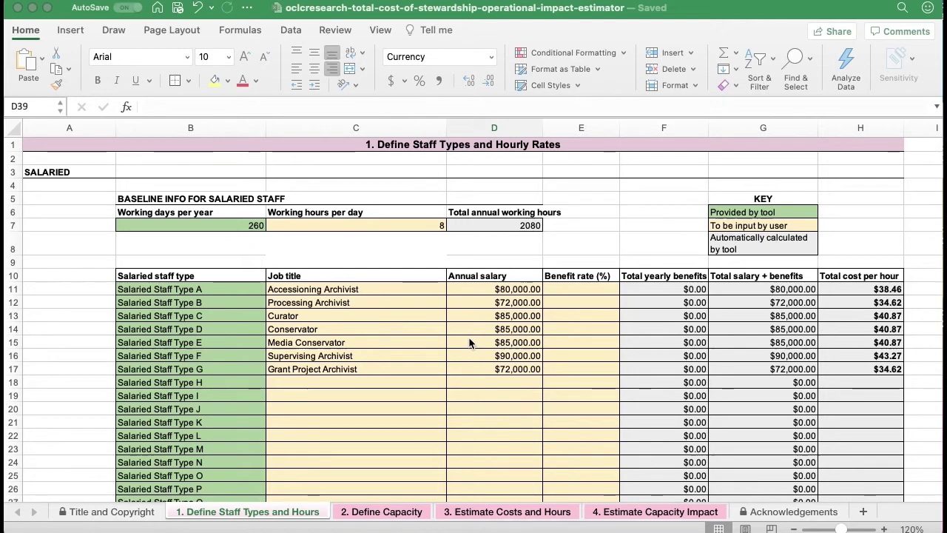
click(585, 289)
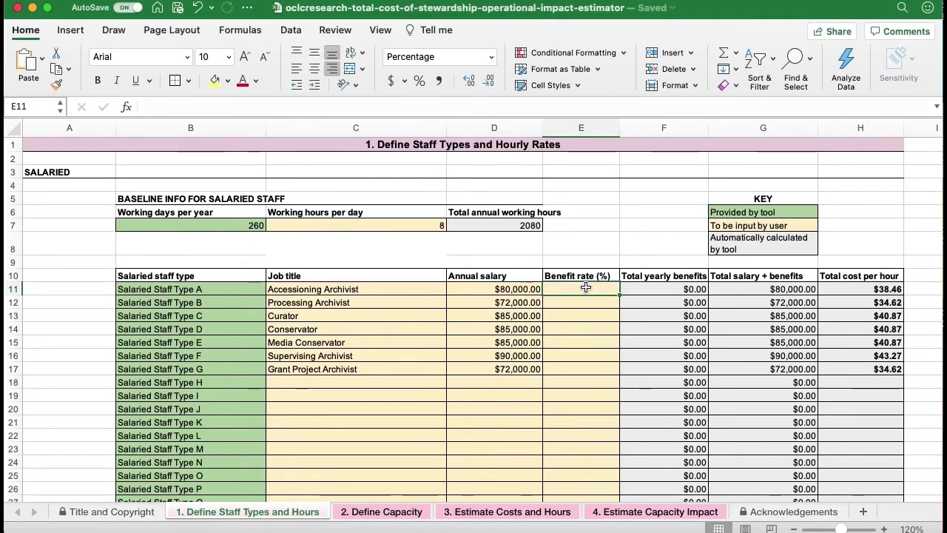
text(28)
key(Return)
text(28)
key(Return)
text(28)
key(Return)
text(28 28)
key(Return)
text(28)
key(Return)
text(28)
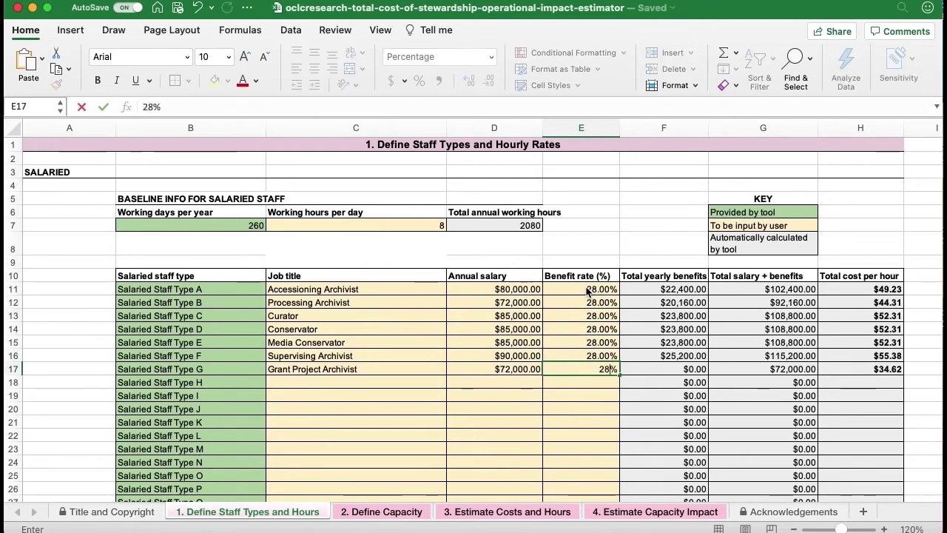
key(Return)
- Set the benefit rates of hourly staff types A and B to 28%, and of types C and D to 20%
scroll(579, 355, down, 8)
click(595, 353)
text(28 28)
key(Return)
text(20)
key(Return)
text(20)
key(Return)
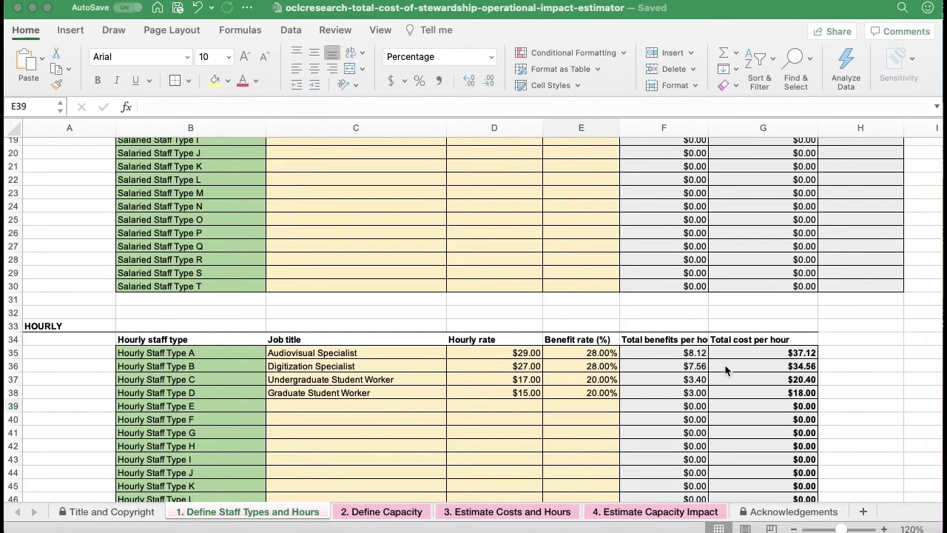
- On the Define Capacity sheet, set the salaried baseline to 10 paid holidays and 25 days of other paid time off
scroll(722, 366, up, 8)
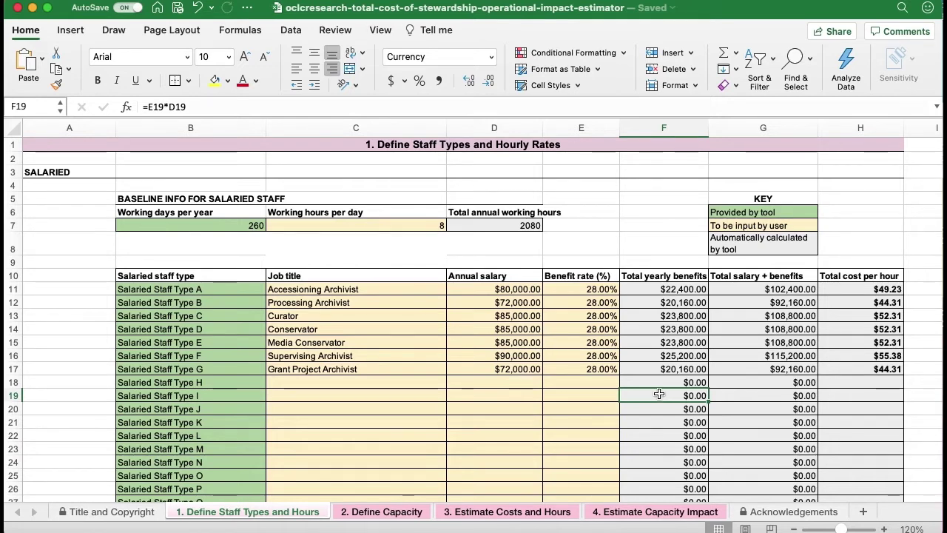
scroll(659, 394, down, 1)
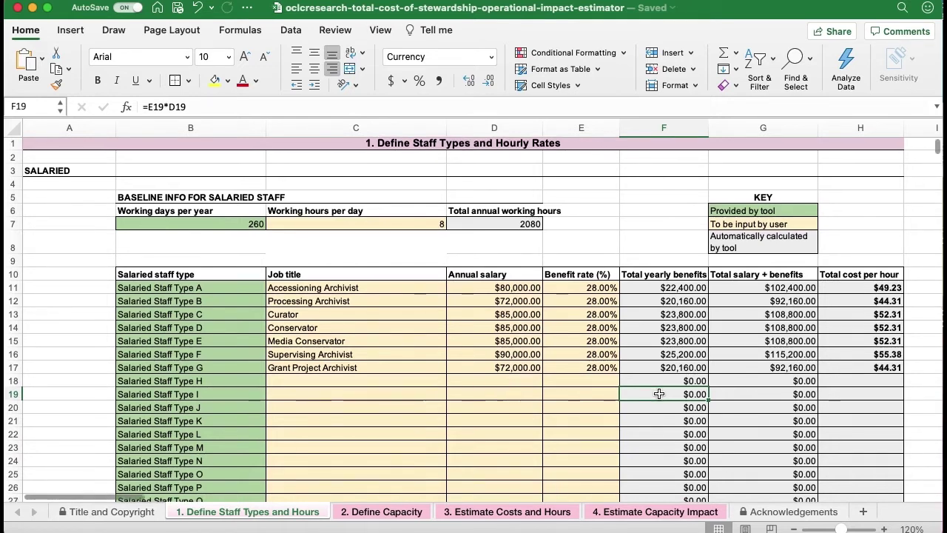
scroll(658, 394, up, 1)
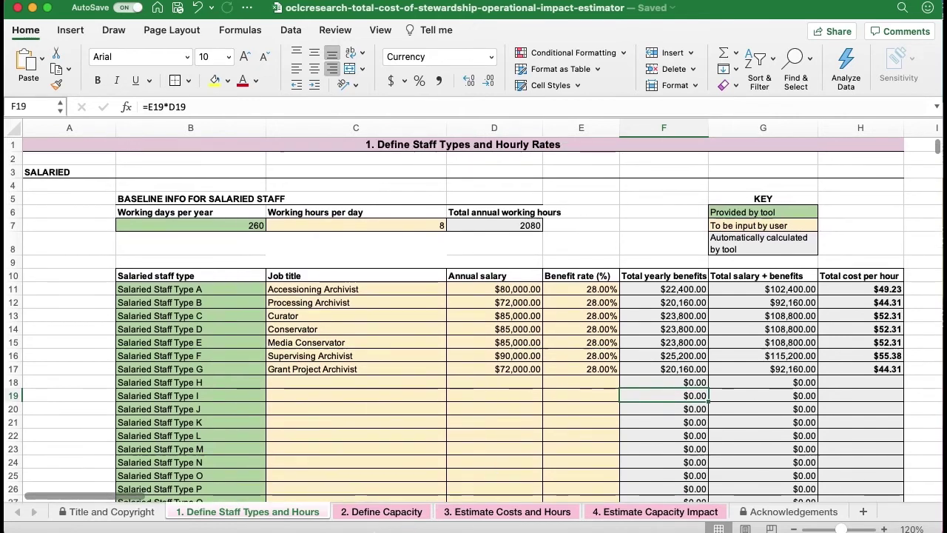
click(373, 512)
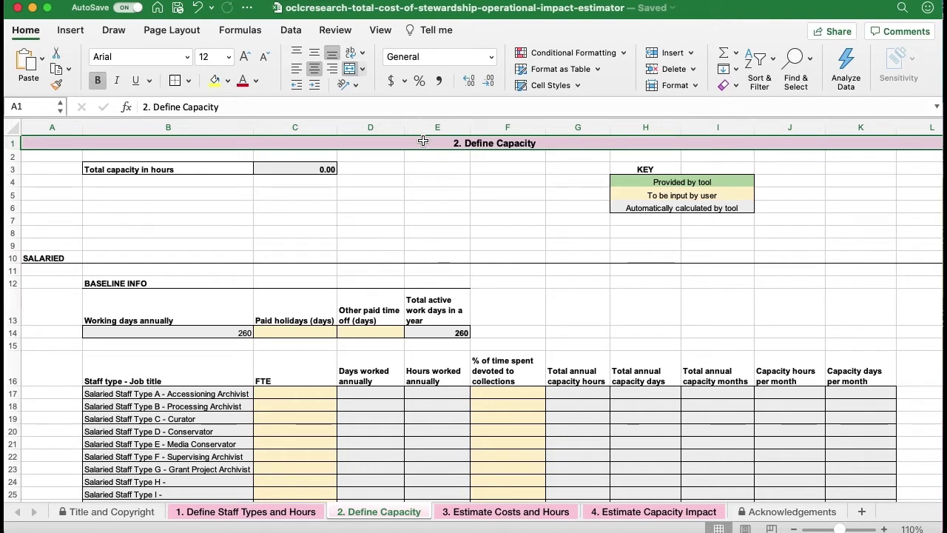
click(298, 331)
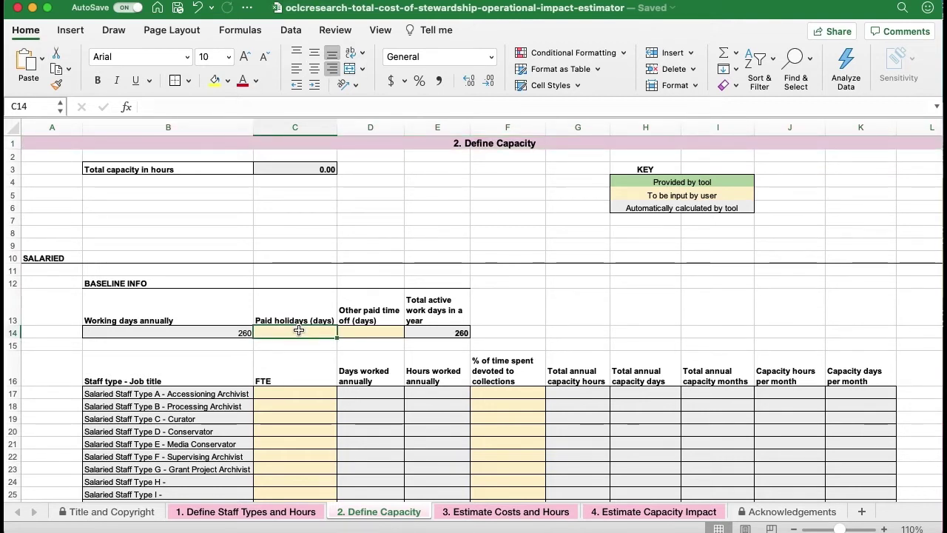
text(10)
key(Tab)
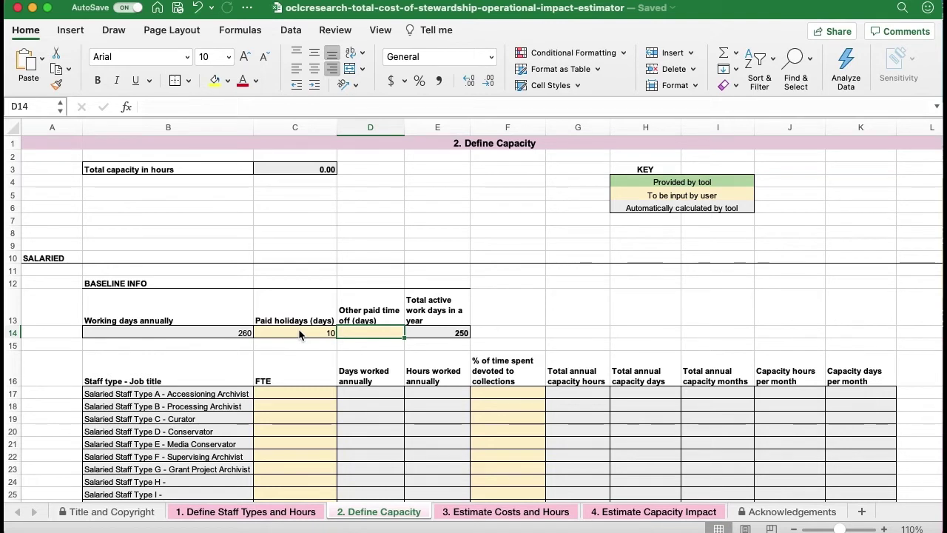
text(25)
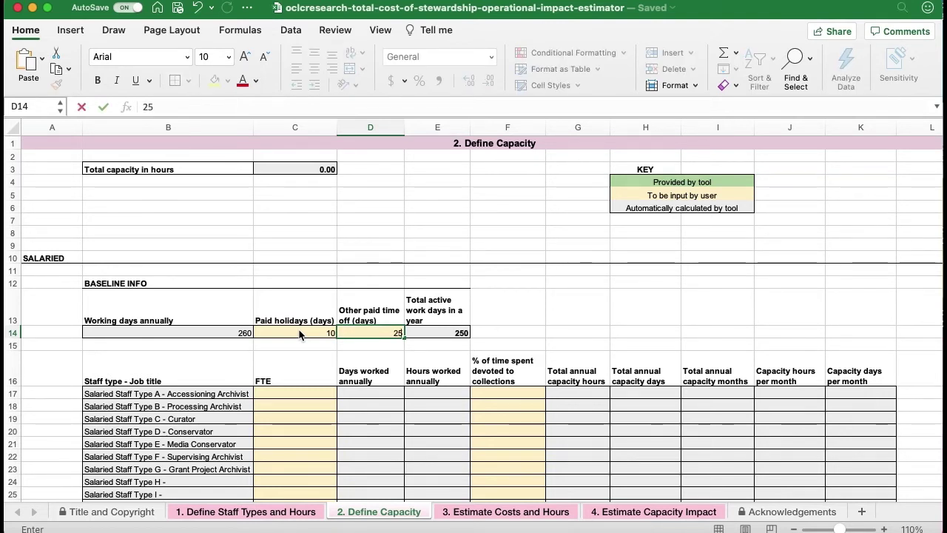
key(Return)
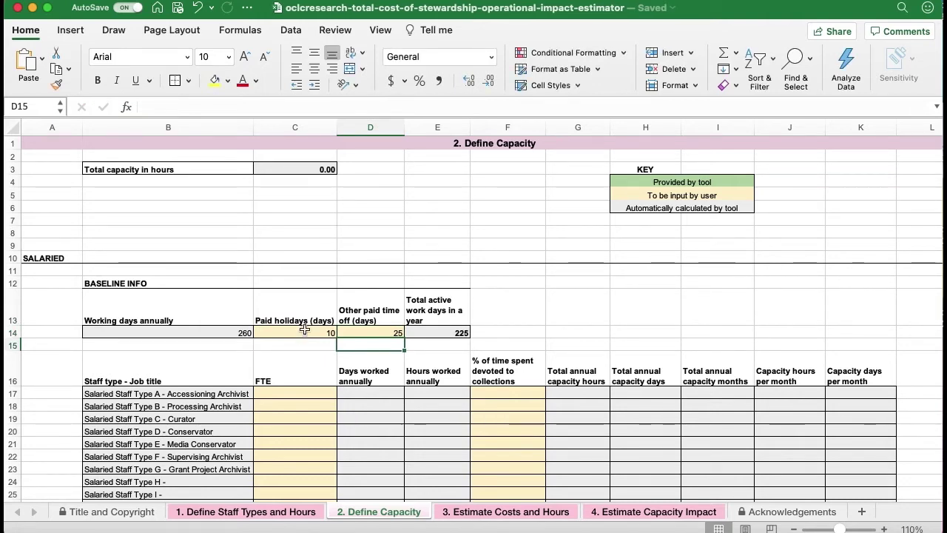
- Set the FTE to 1 for salaried staff types A, C, D, E and F
click(456, 314)
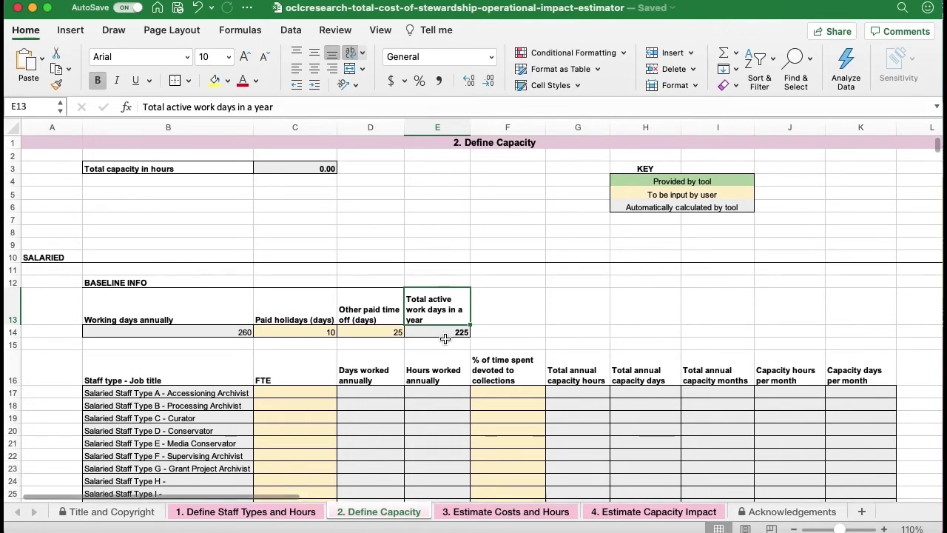
scroll(445, 338, down, 1)
scroll(445, 338, down, 5)
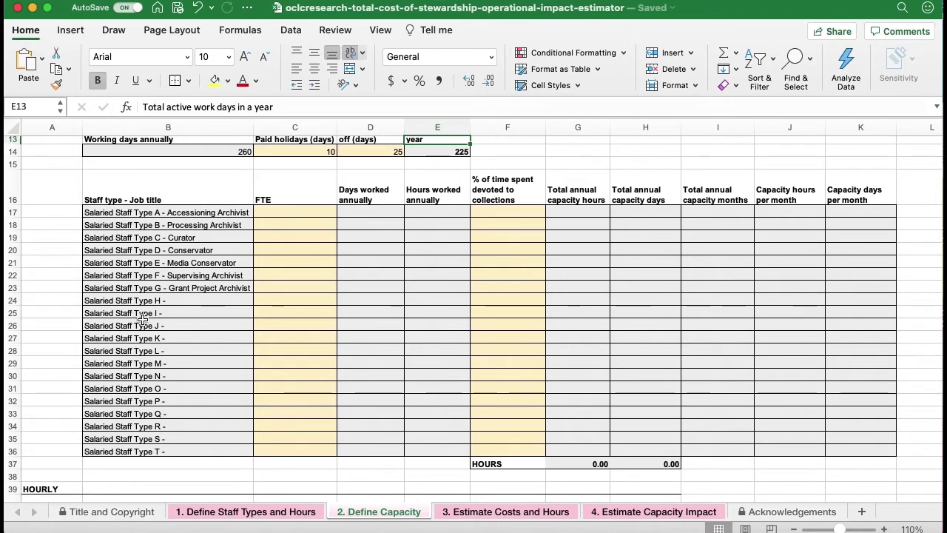
click(281, 212)
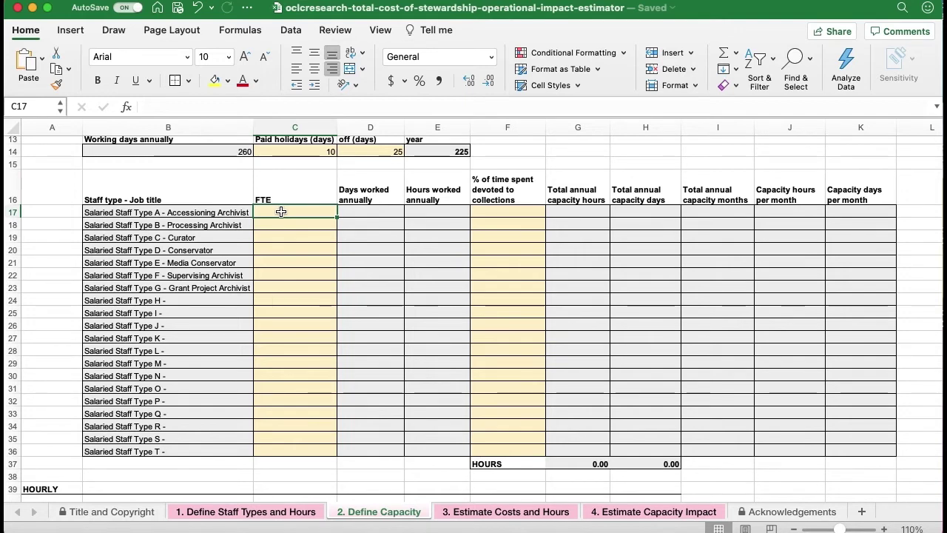
text(1)
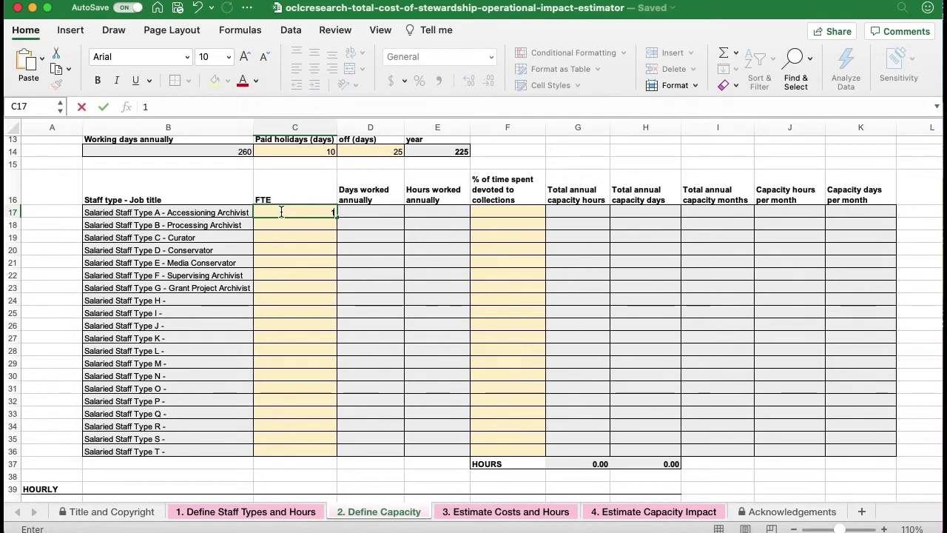
key(Return)
key(Return)
text(1)
key(Return)
text(1)
key(Return)
text(1)
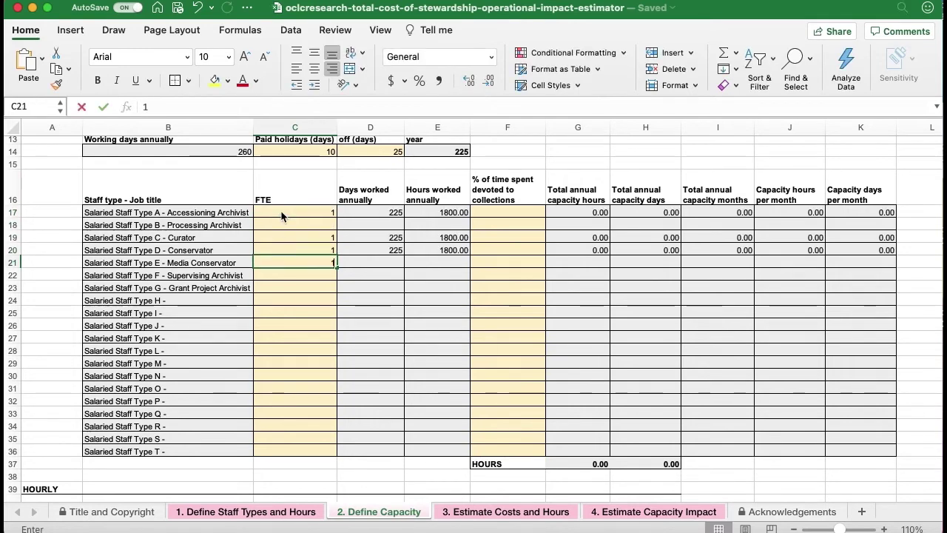
key(Return)
text(1)
- Set the FTE to 2 for salaried staff type B and to 0.75 for salaried staff type G
key(Up)
key(Up)
key(Up)
key(Up)
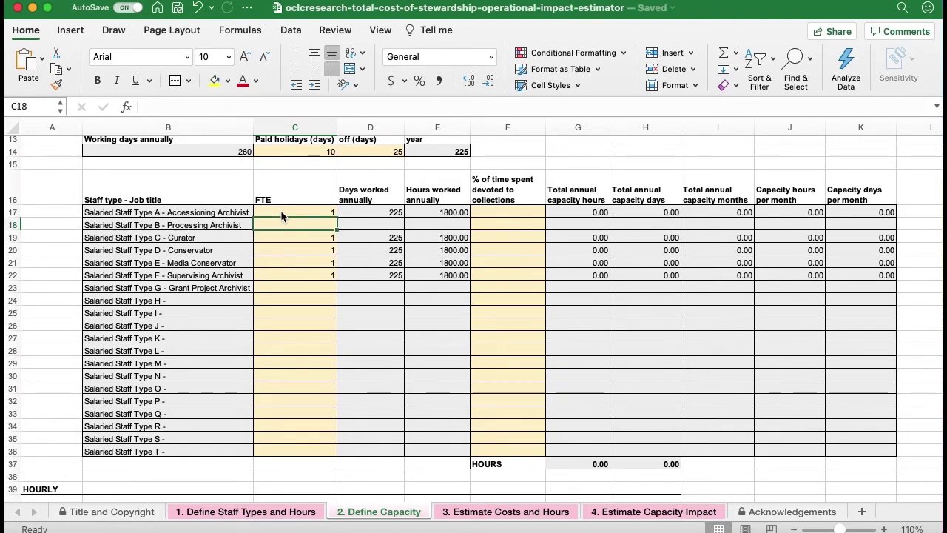
text(2)
key(Return)
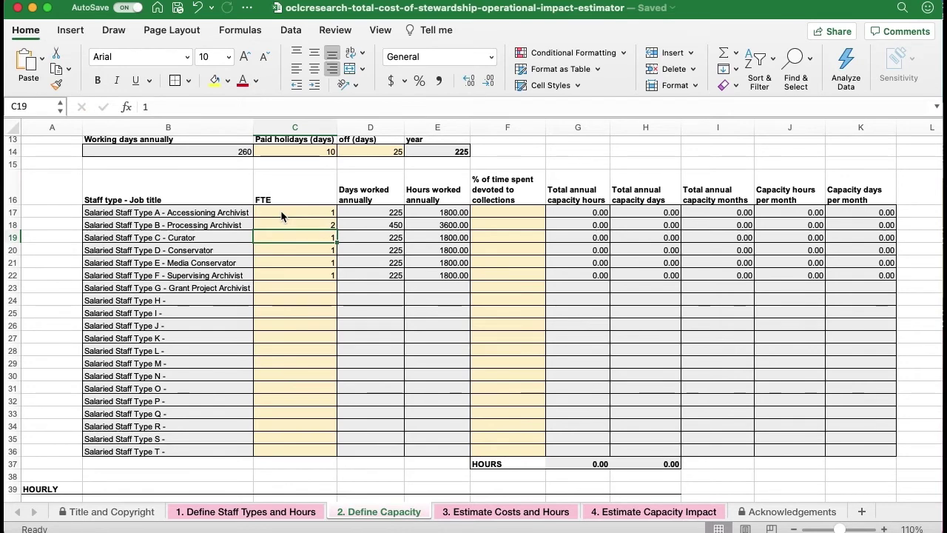
key(Down)
key(Down)
key(Down)
key(Down)
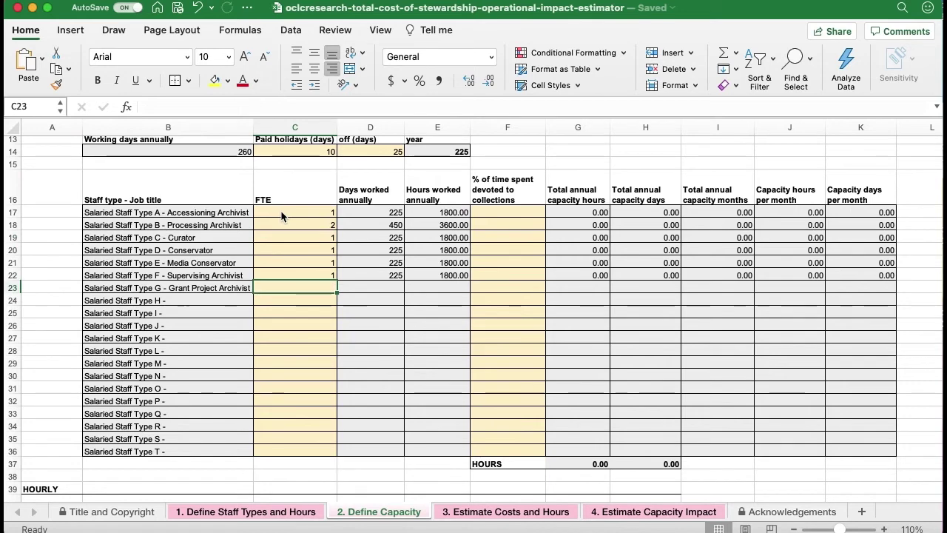
text(.75)
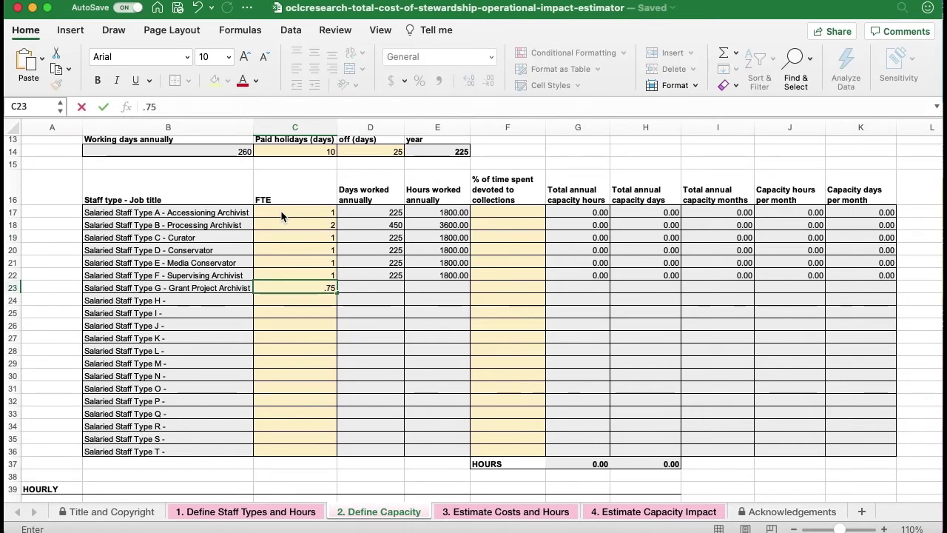
key(Return)
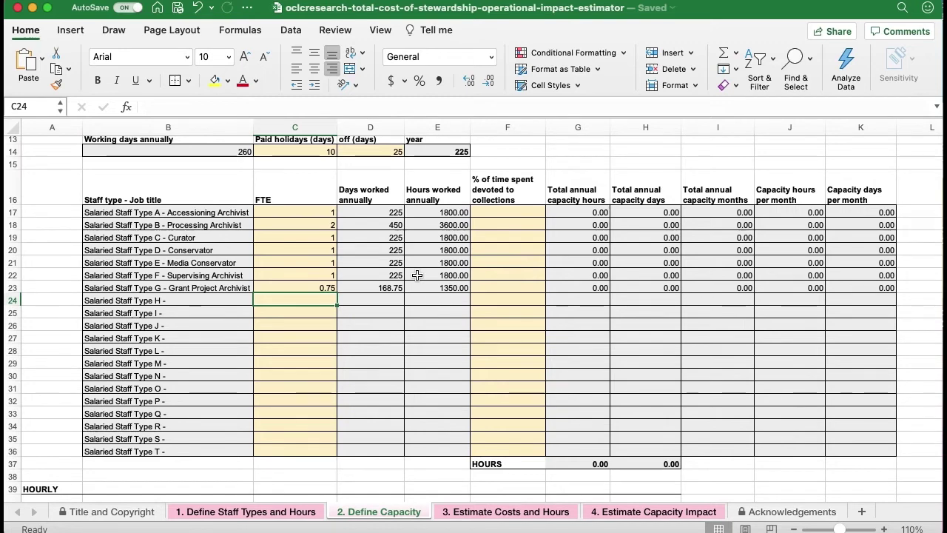
- Inspect the annual days-worked formulas of salaried staff types G up through C
click(368, 289)
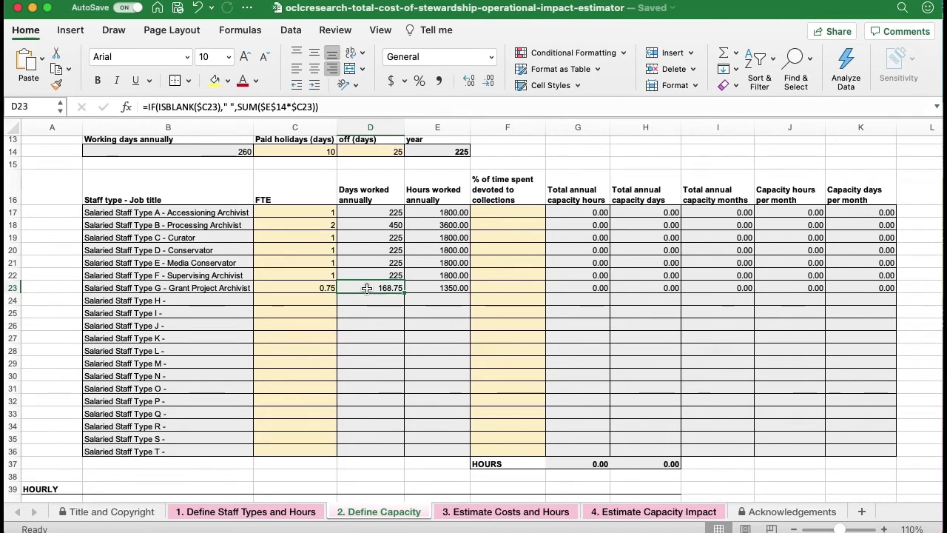
key(Up)
key(Up)
key(Up)
key(Up)
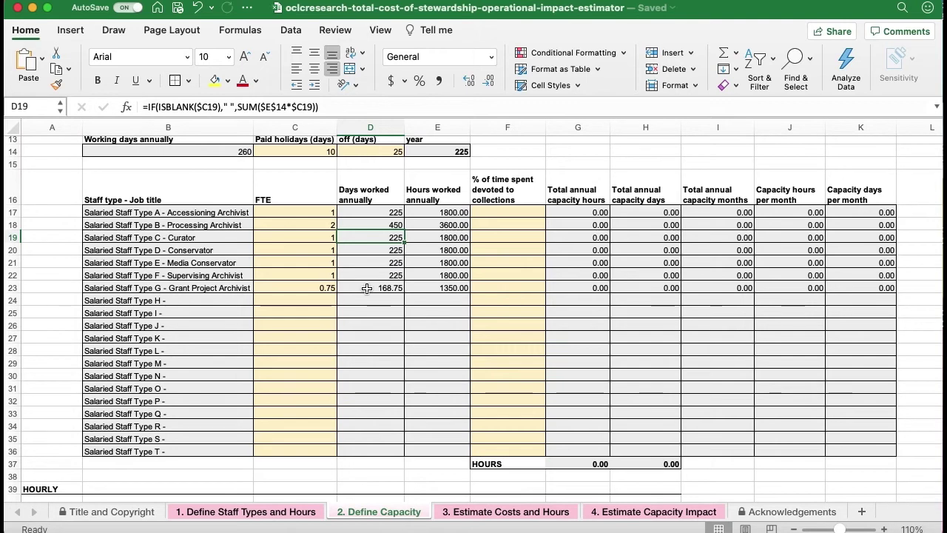
- Enter the weekly hours worked for hourly staff types A–D: 40, 40, 15 and 20
scroll(429, 355, down, 3)
scroll(429, 357, down, 10)
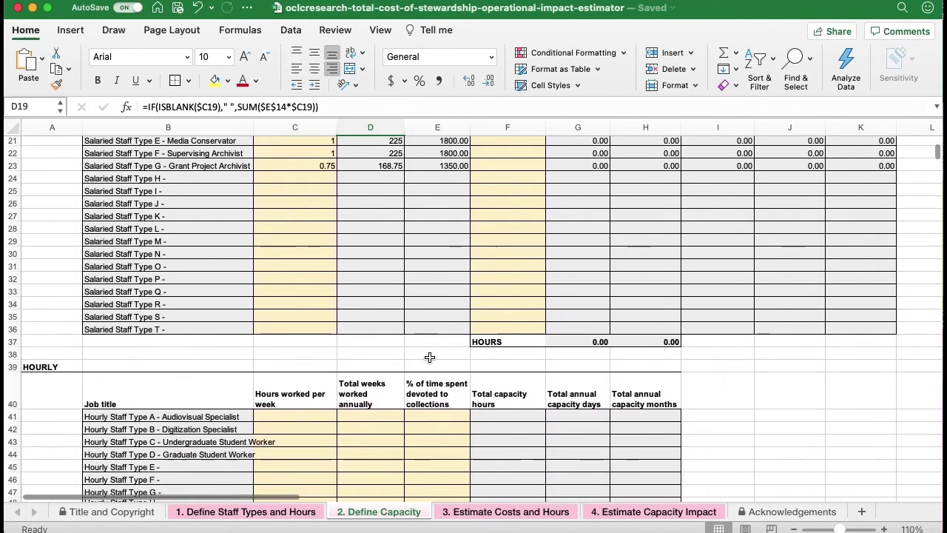
click(292, 207)
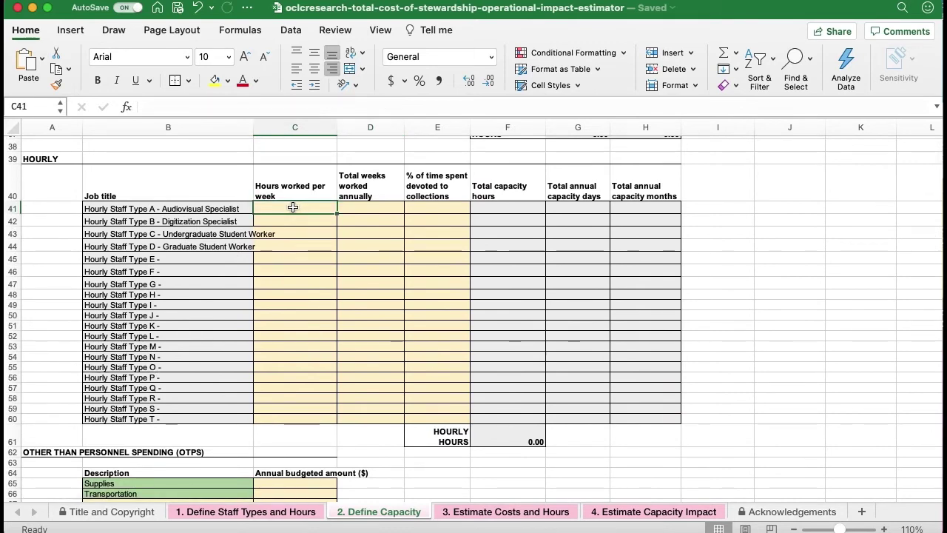
text(40)
key(Return)
text(40)
key(Return)
text(15)
key(Return)
text(20)
key(Tab)
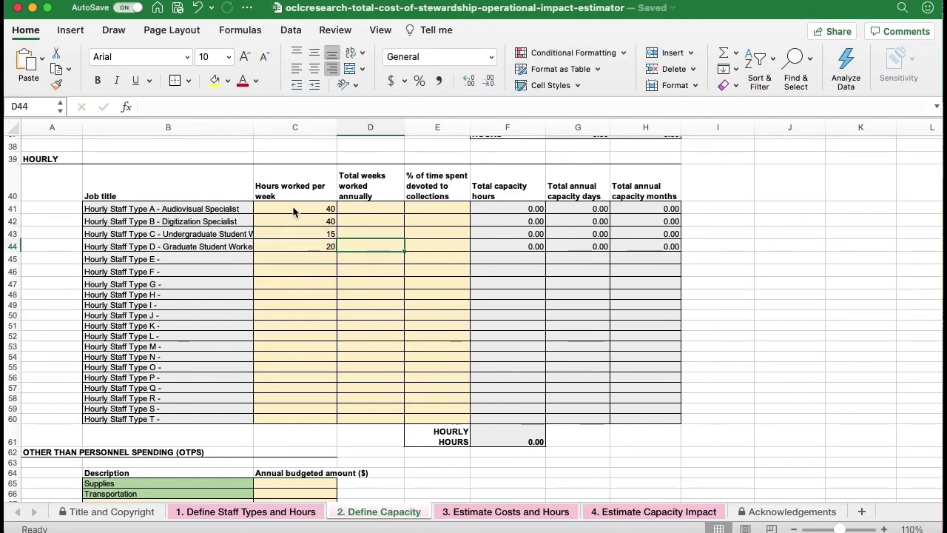
- Set the total weeks worked annually to 45 for hourly staff types A and B, and 36 for types C and D
key(Up)
key(Up)
key(Up)
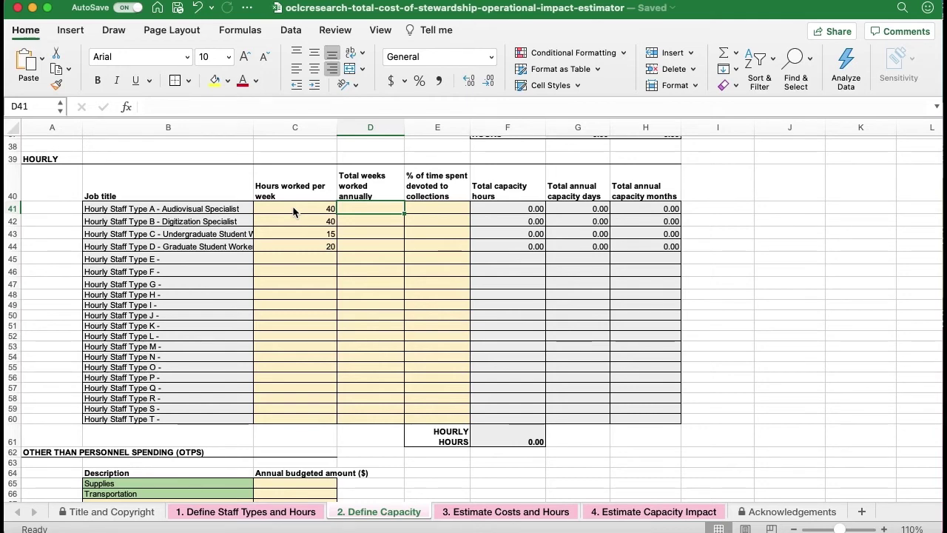
text(45)
key(Return)
text(45)
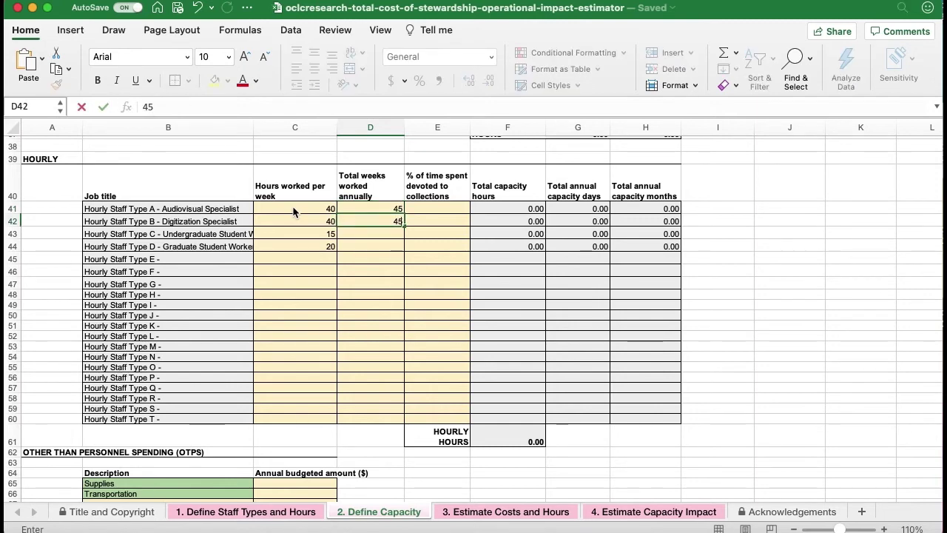
key(Return)
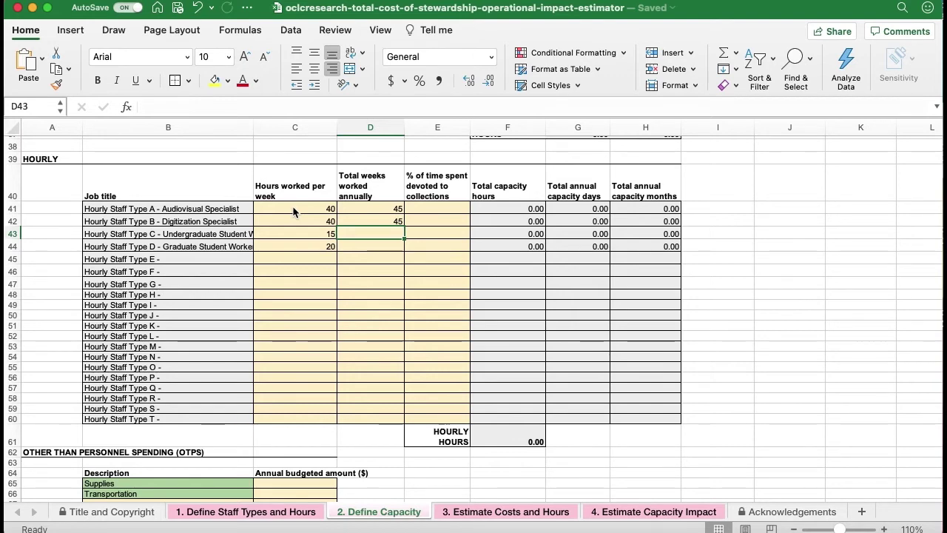
text(36)
key(Return)
text(36)
key(Return)
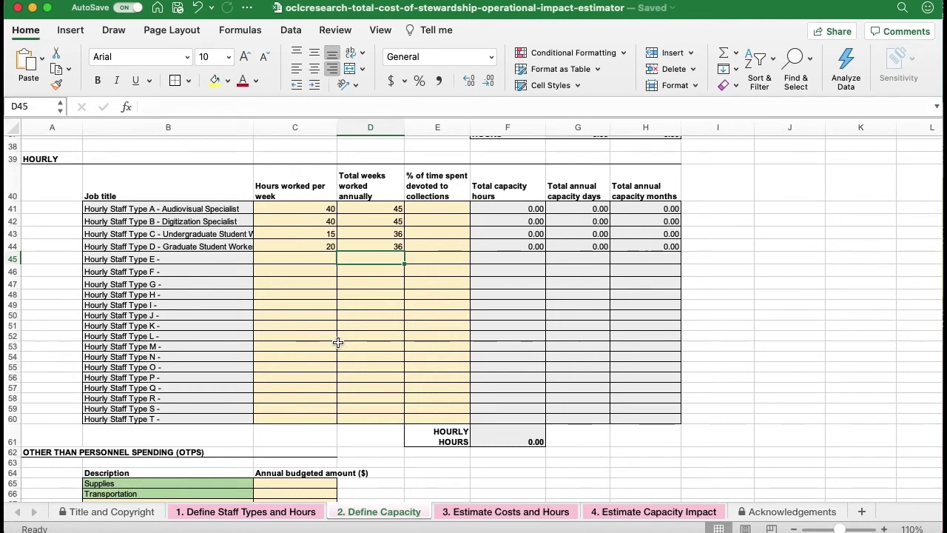
- Set the share of time devoted to collections to 75% for salaried staff type A and 80% for type B
scroll(395, 292, up, 10)
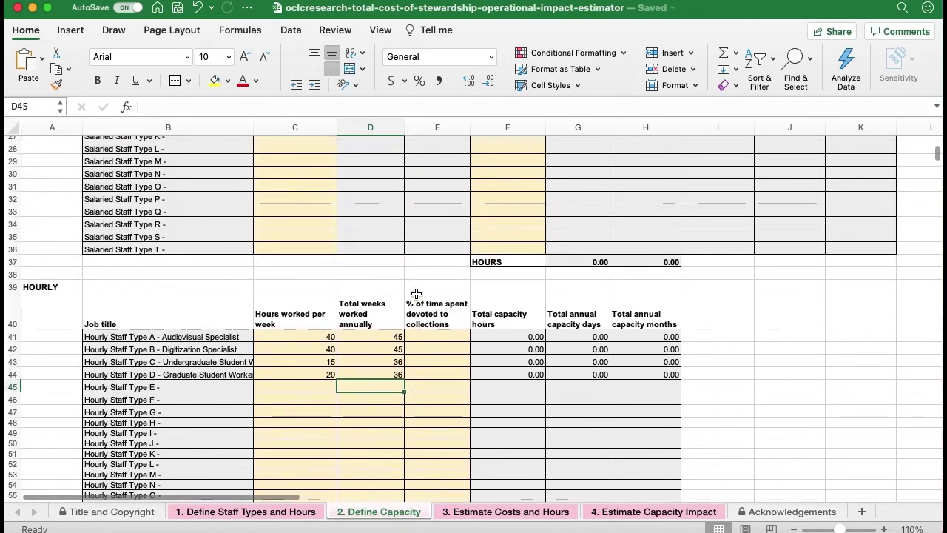
scroll(417, 293, up, 3)
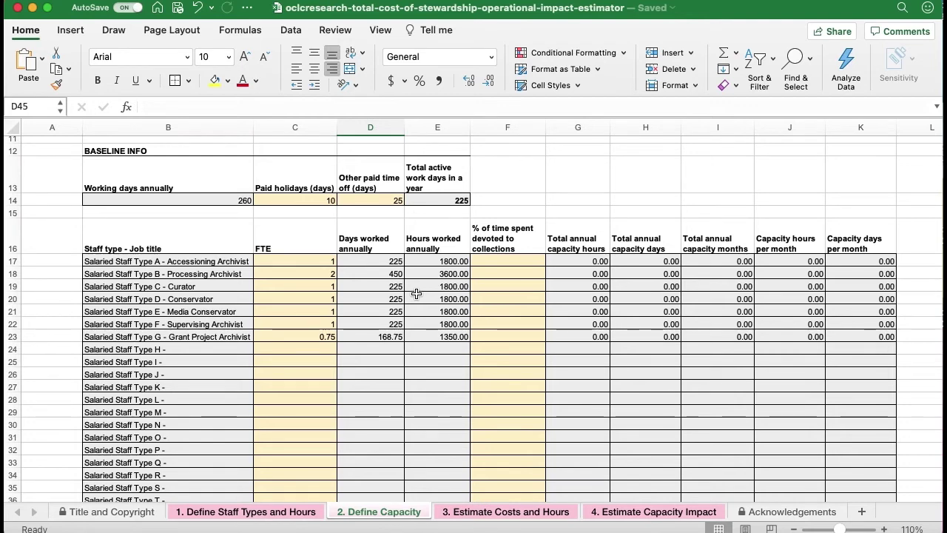
click(506, 274)
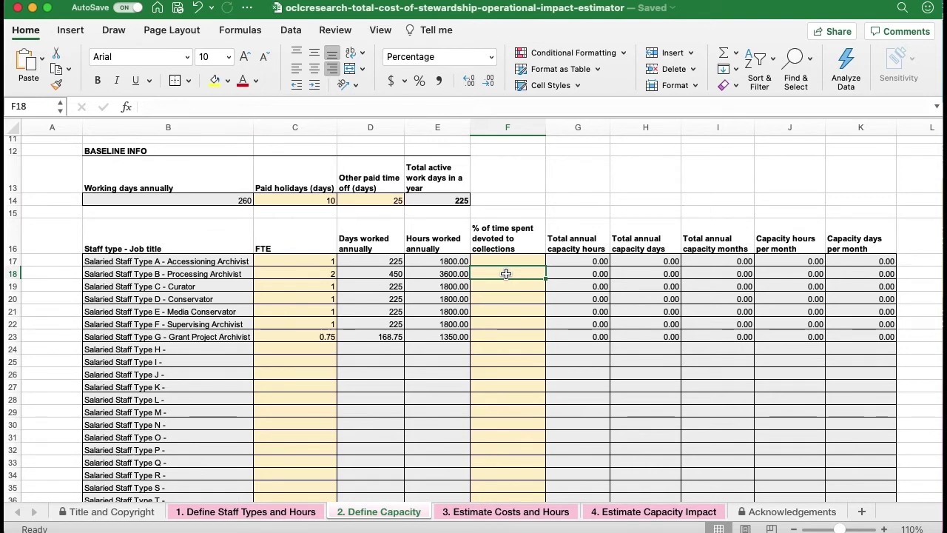
text(80)
key(Return)
click(506, 273)
key(Up)
text(75)
key(Return)
key(Return)
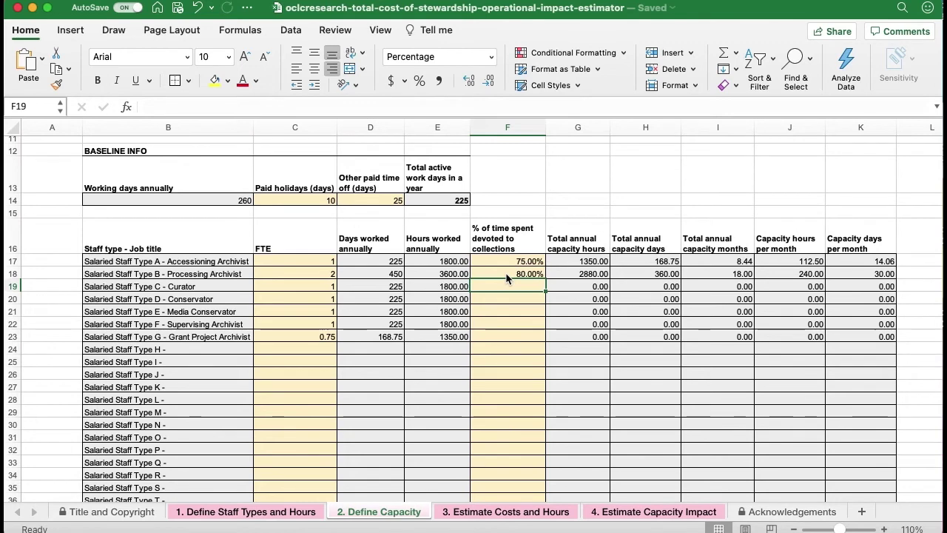
- Enter the collections time percentages for salaried staff types C–G: 50%, 75%, 75%, 50% and 80%
text(50)
key(Return)
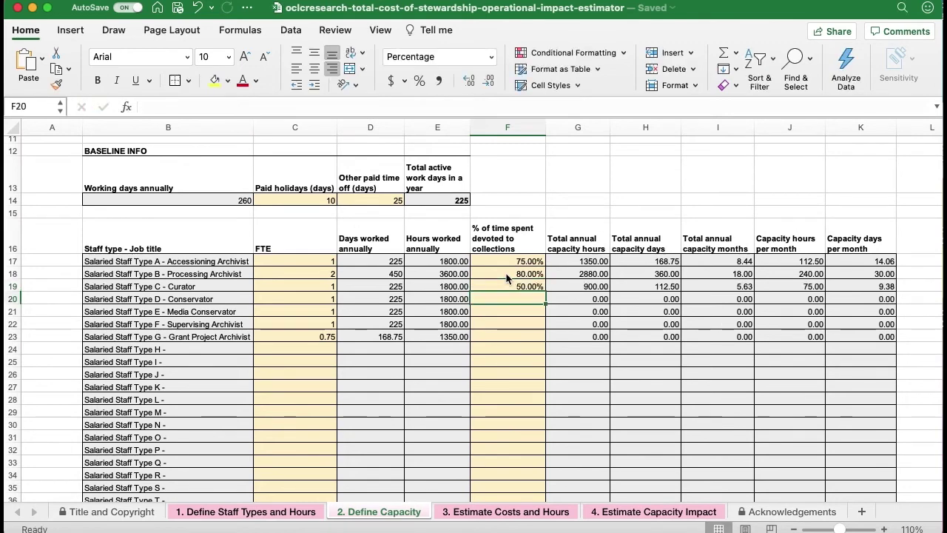
text(75)
key(Return)
text(75)
key(Return)
text(50)
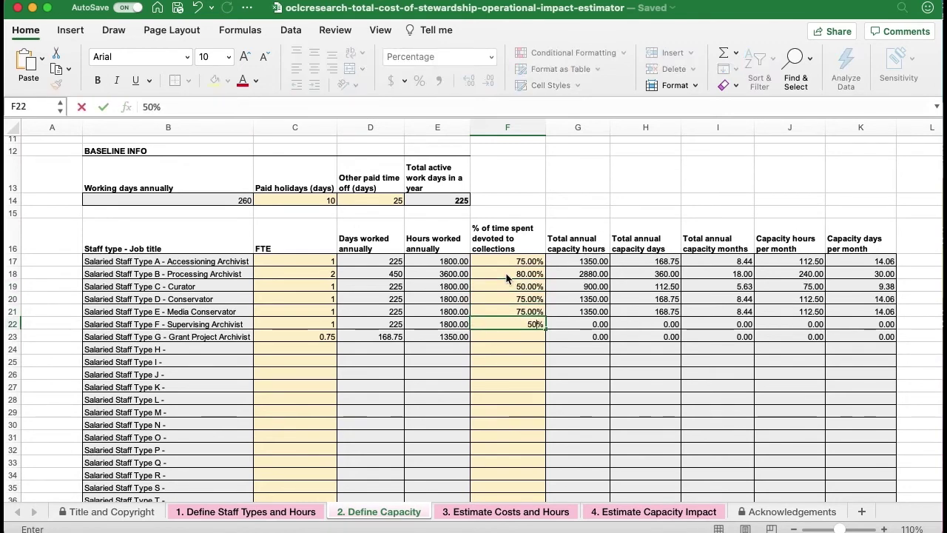
key(Return)
text(80)
key(Return)
- Set the share of time devoted to collections to 80% for hourly staff types A and B, and 95% for types C and D
scroll(506, 325, down, 5)
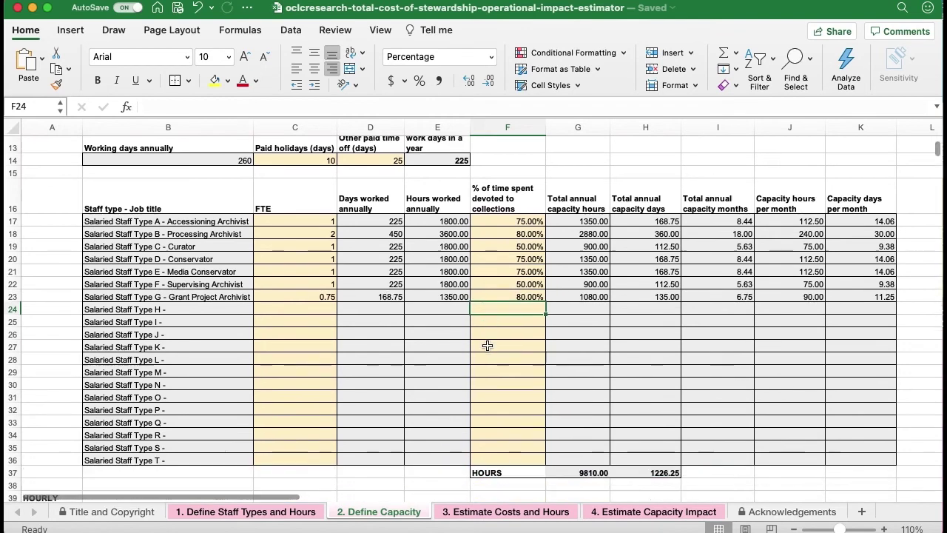
scroll(507, 364, down, 5)
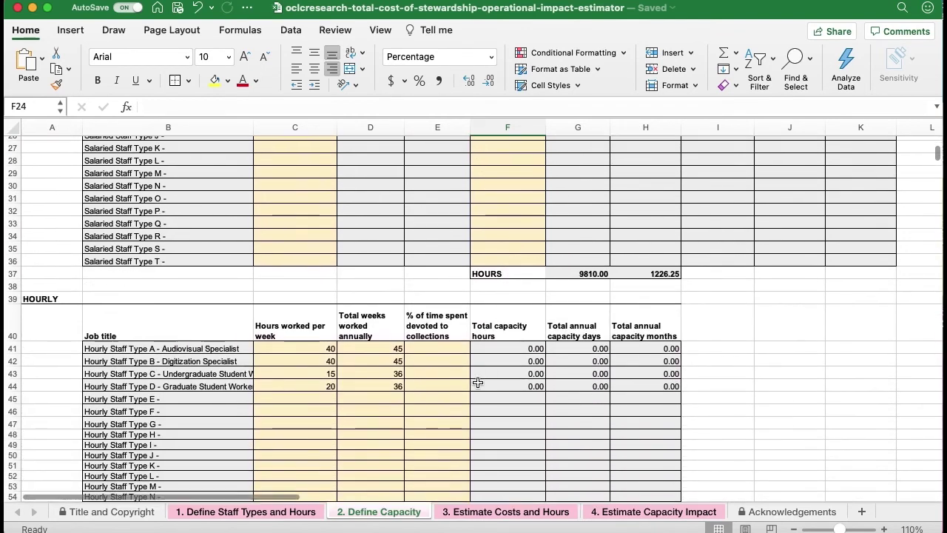
scroll(477, 382, down, 1)
click(429, 282)
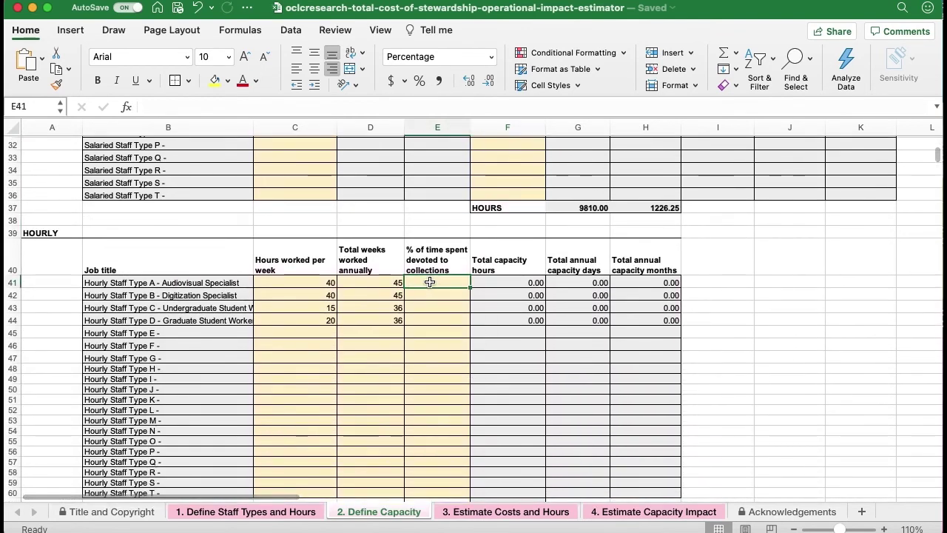
text(80)
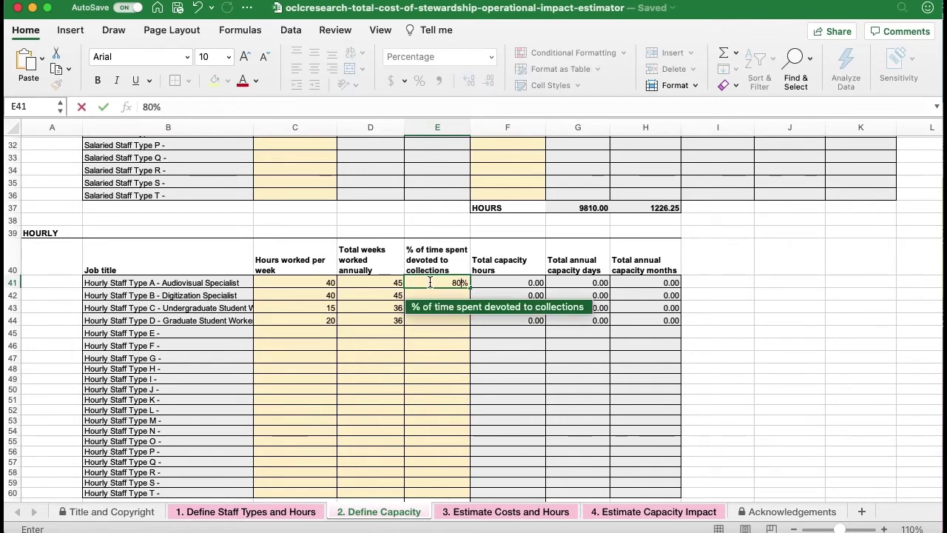
click(431, 294)
text(80)
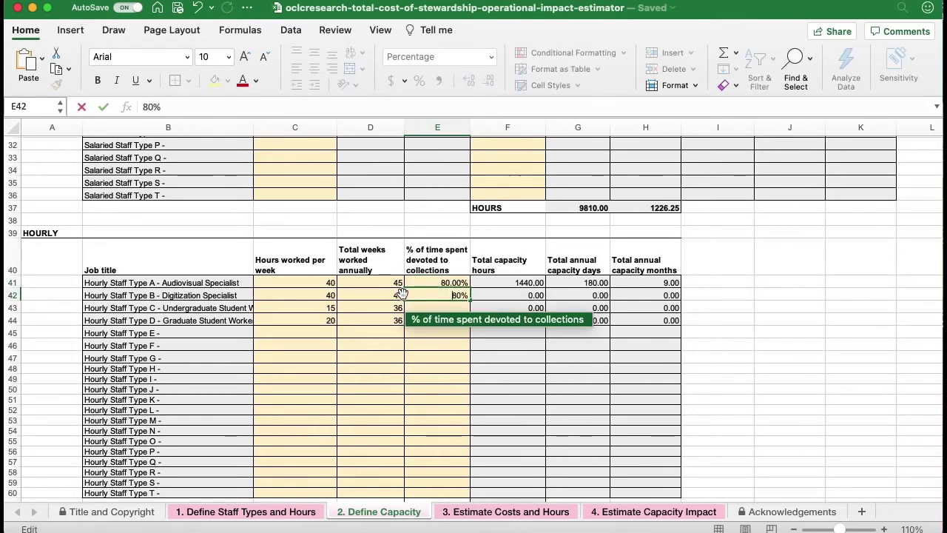
click(420, 306)
text(95)
click(441, 319)
text(95)
click(368, 344)
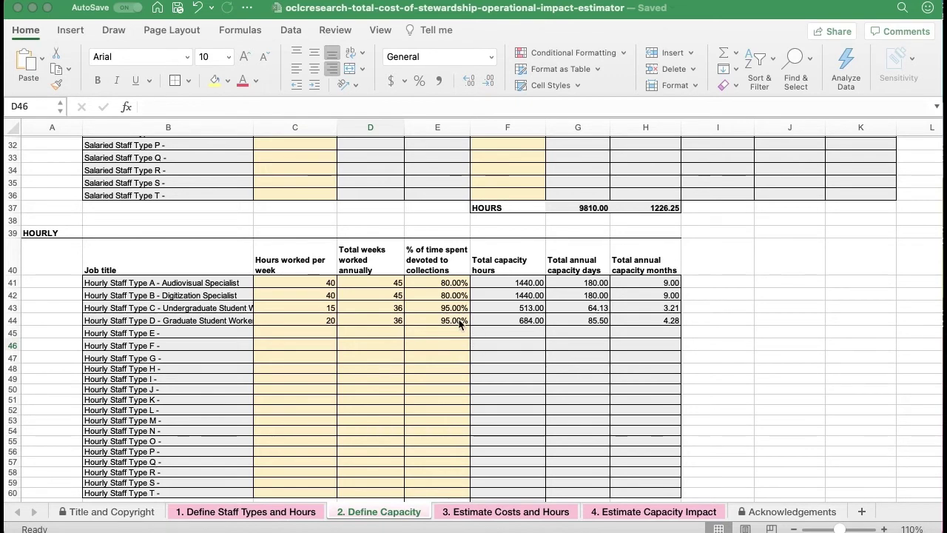
- Set the annual budgeted amounts under Other Than Personnel Spending to $25,000 for Supplies and $15,000 for Transportation
scroll(459, 323, down, 6)
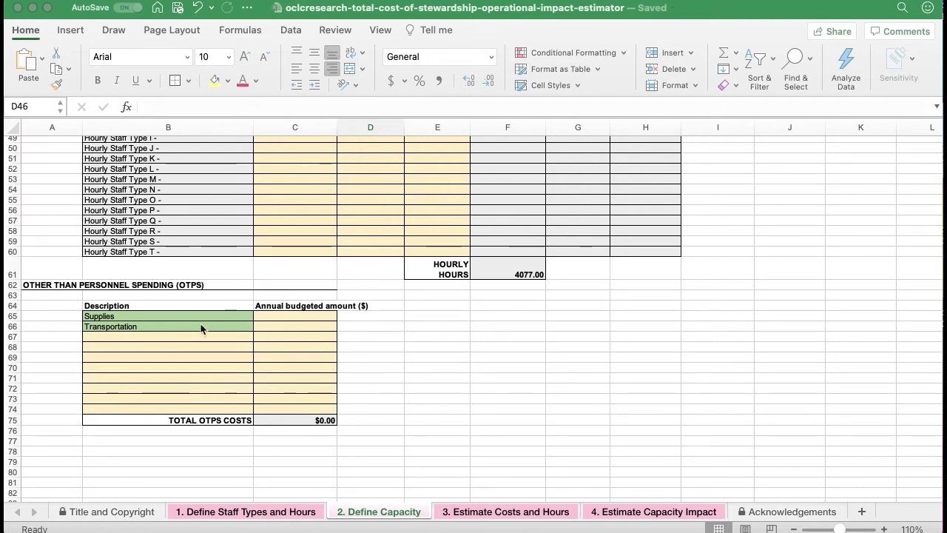
click(306, 306)
click(308, 315)
text(25,00)
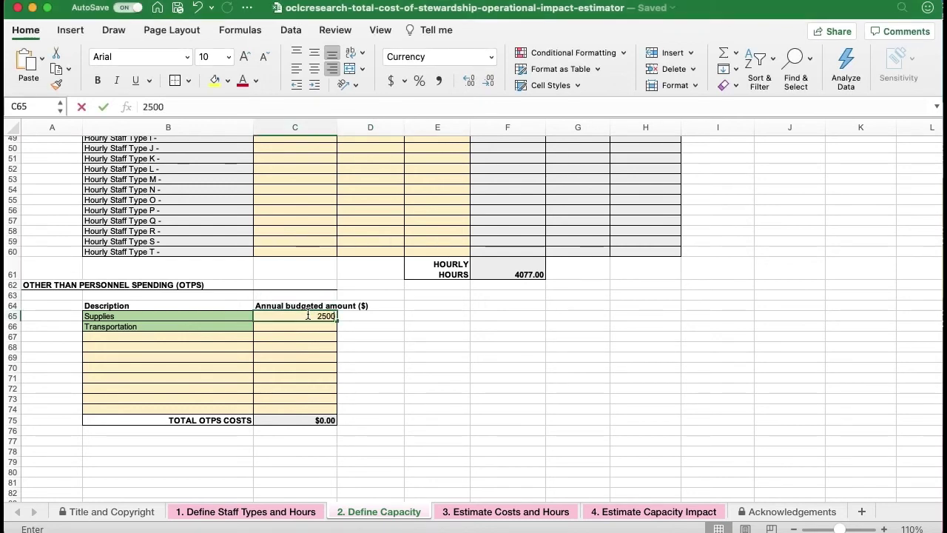
text(0)
key(Return)
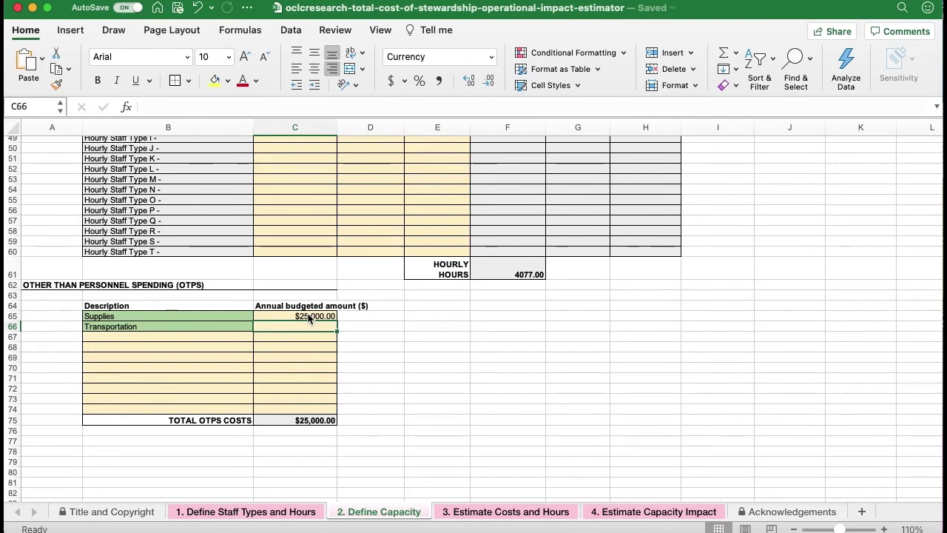
text(15,00)
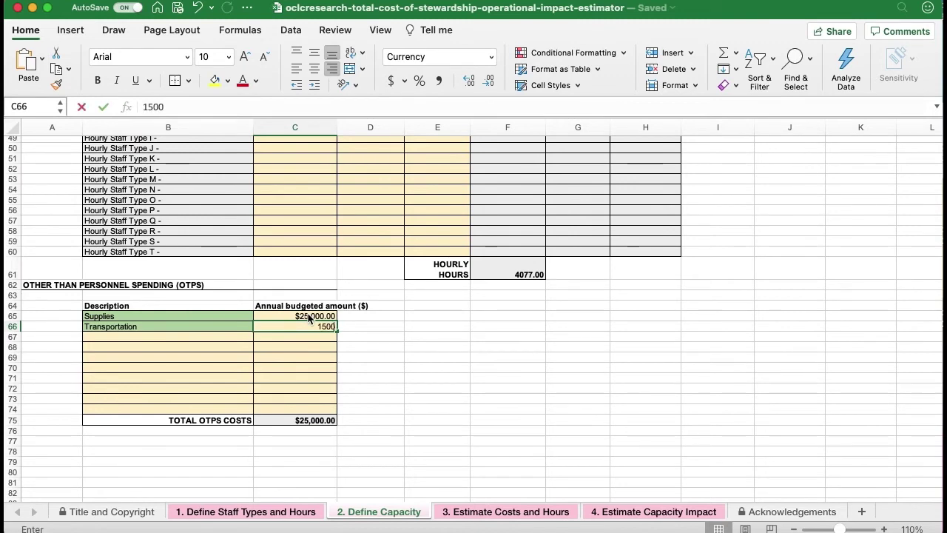
text(0)
key(Return)
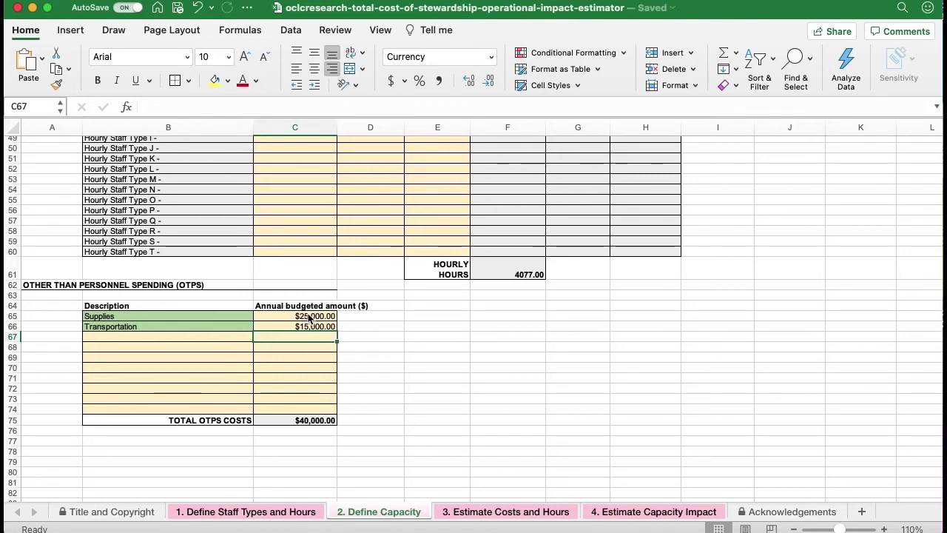
- Add Conservation Vendor and Digitization Vendor as descriptions below Transportation in the Other Than Personnel Spending table
key(Left)
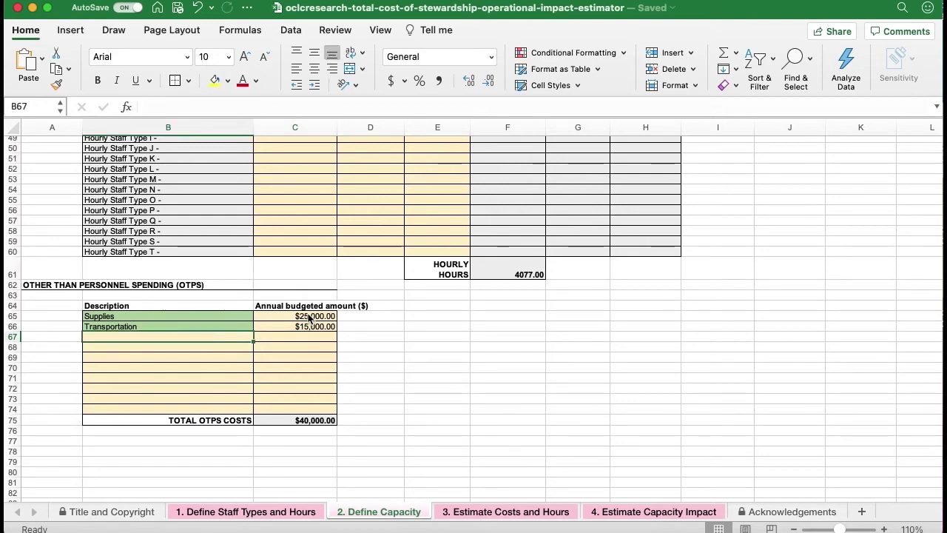
text(Conservation Vendor)
key(Return)
text(Digitization Vendor)
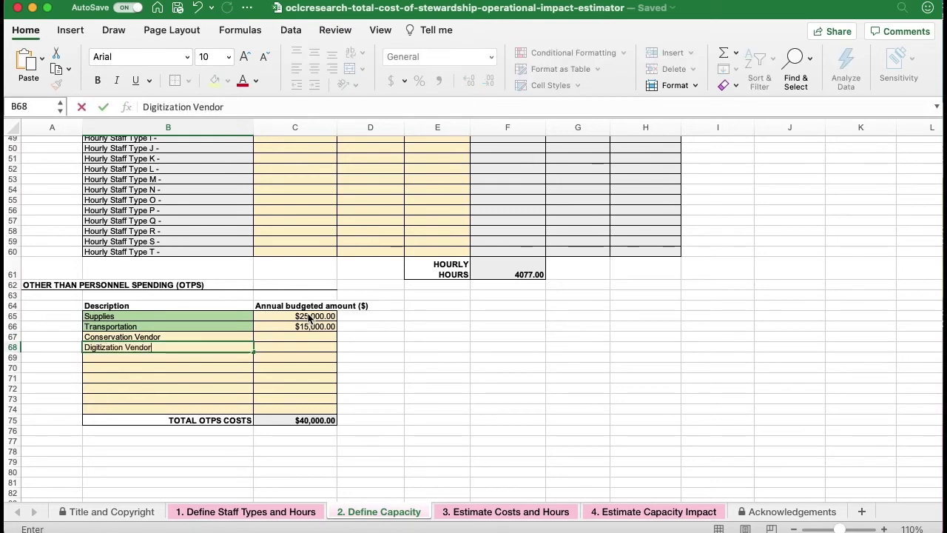
- Set the annual budgeted amount to $30,000 each for Conservation Vendor and Digitization Vendor
key(Tab)
key(Up)
text(30)
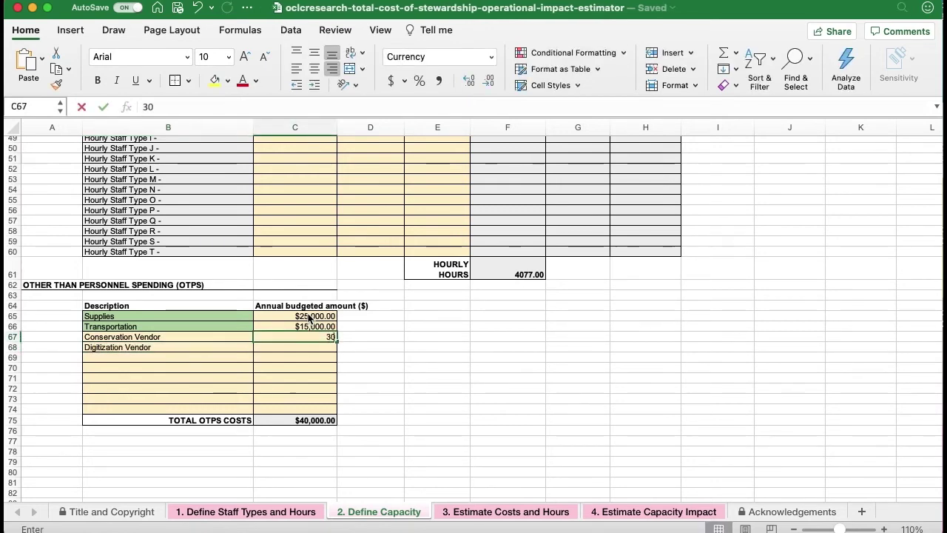
text(,000)
key(Return)
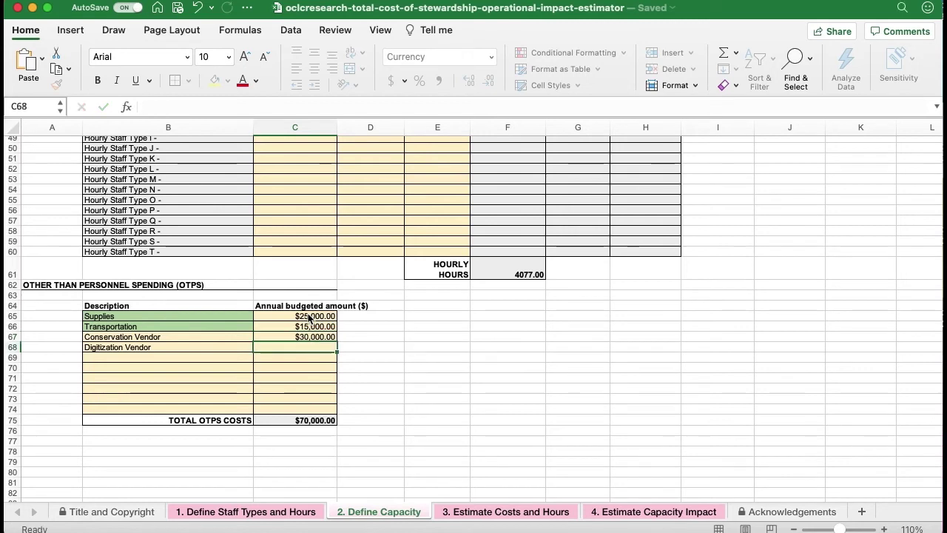
text(30000)
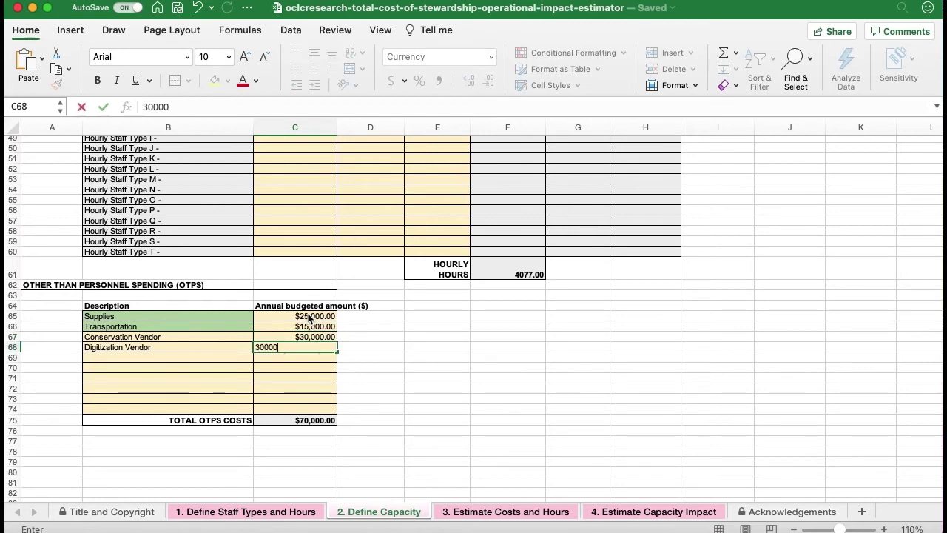
key(shift+Tab)
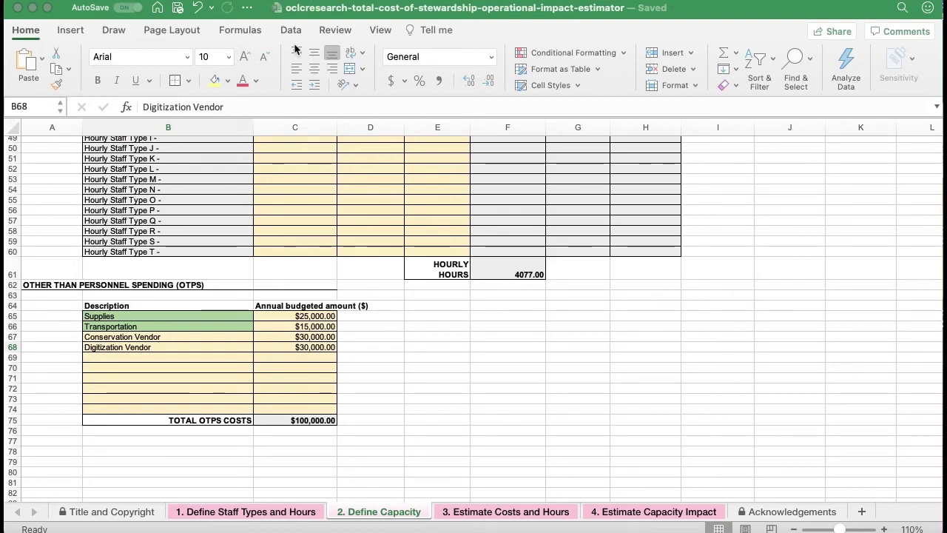
- On the 3. Estimate Costs and Hours sheet, enter Site Assessment as the activity in the first two Pre-Acquisition rows
scroll(410, 267, up, 15)
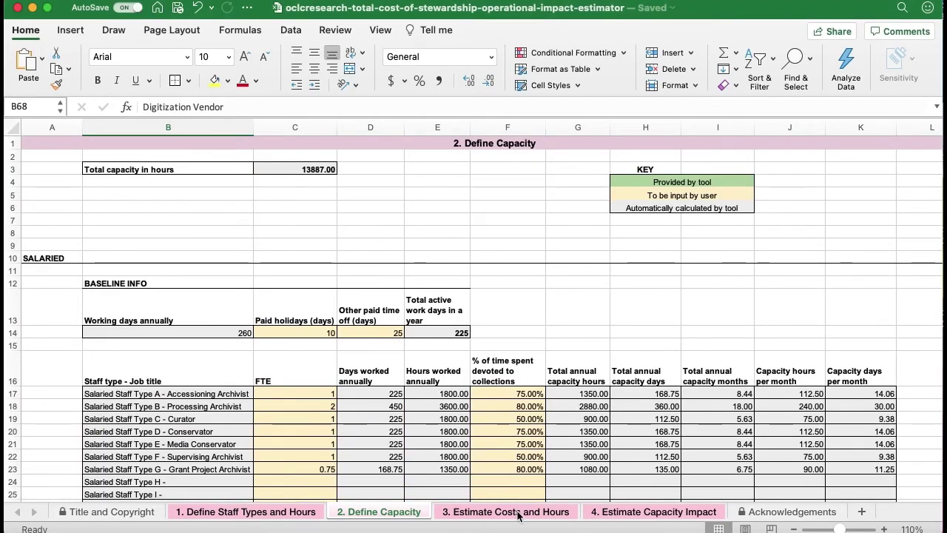
click(505, 511)
scroll(531, 386, up, 3)
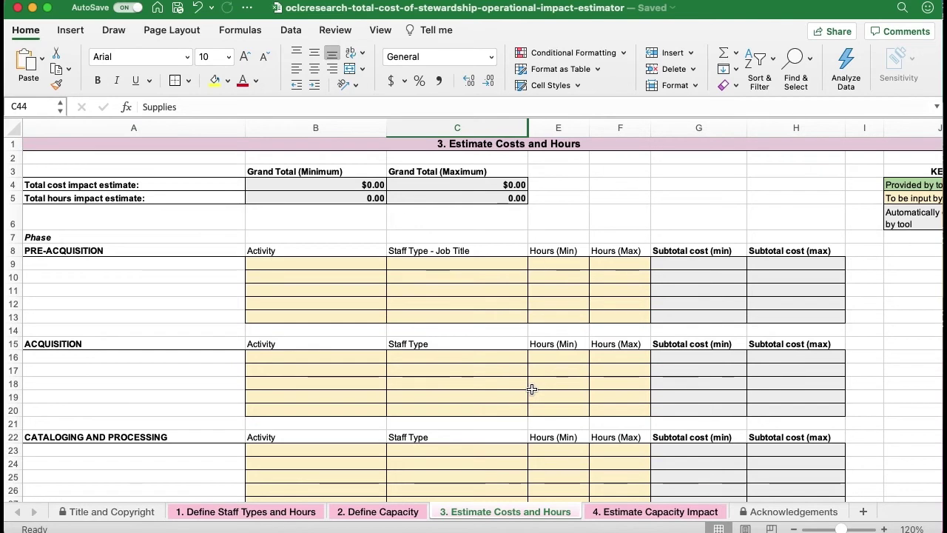
scroll(494, 436, down, 1)
scroll(494, 436, down, 1)
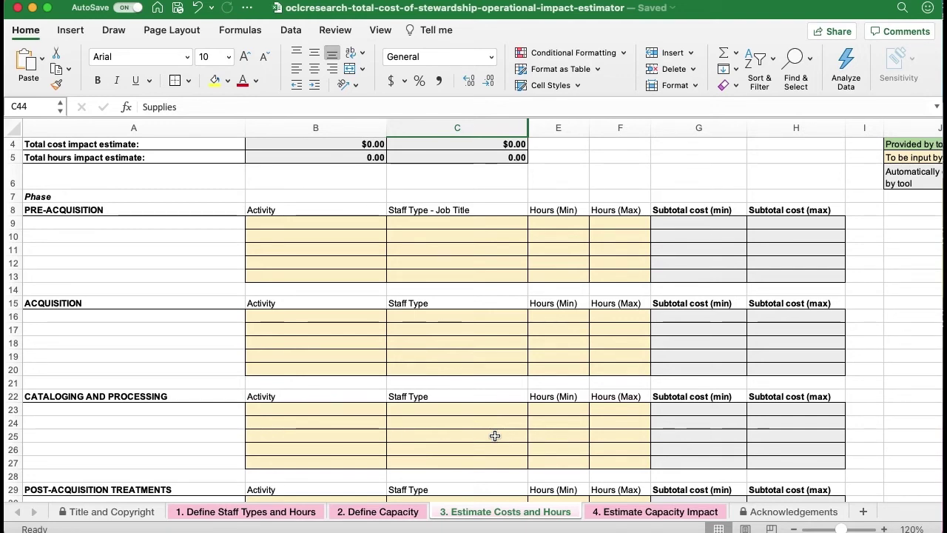
scroll(189, 391, down, 2)
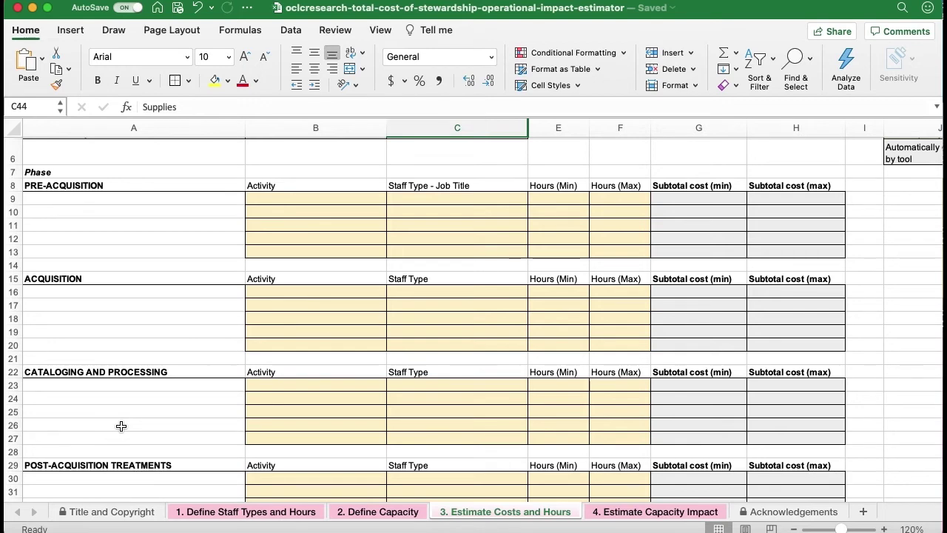
key(Tab)
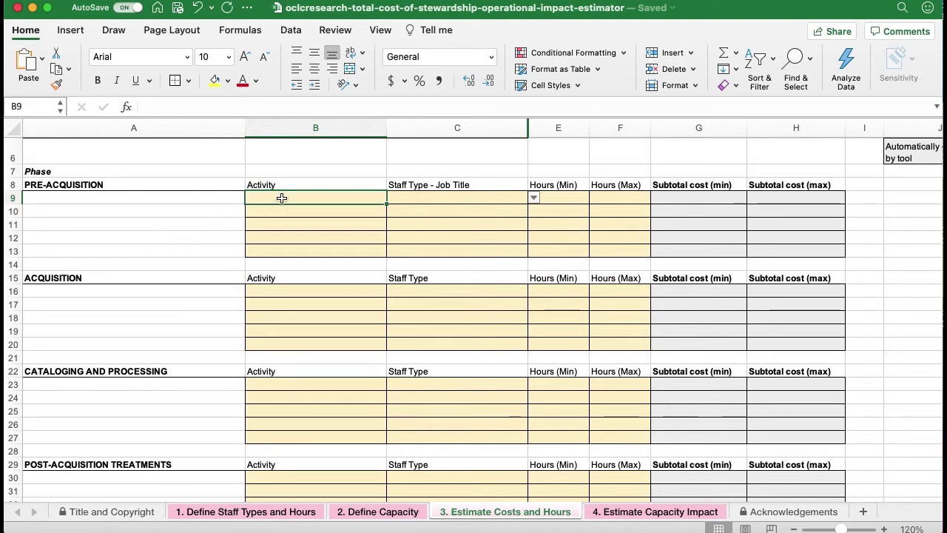
text(Site )
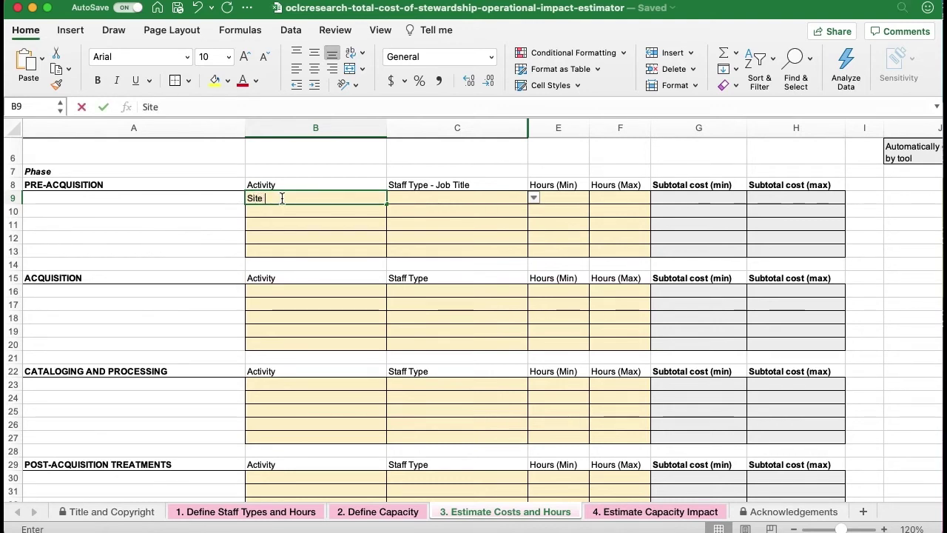
text(Assessment)
key(Return)
text(S)
key(Tab)
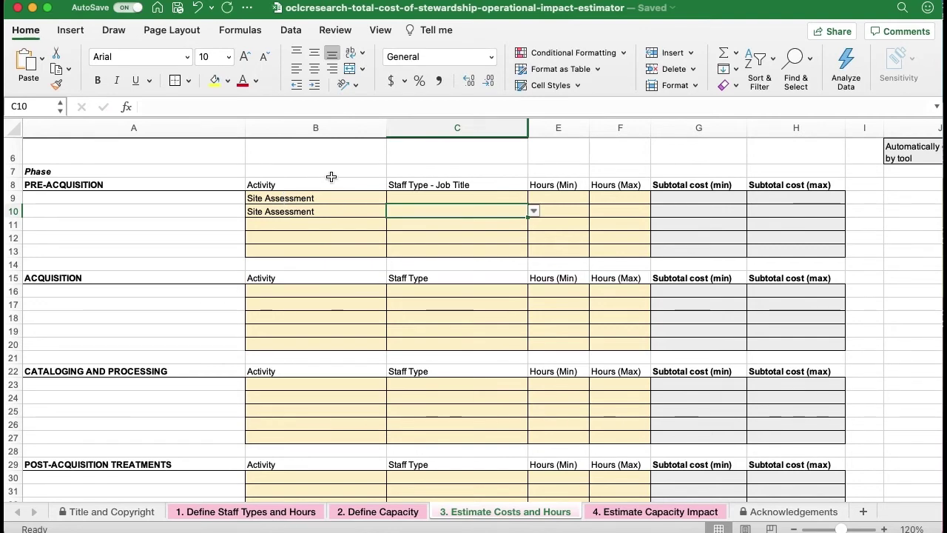
- Assign Salaried Staff Type A - Accessioning Archivist to the first Site Assessment row and Salaried Staff Type C - Curator to the second
click(488, 197)
click(534, 198)
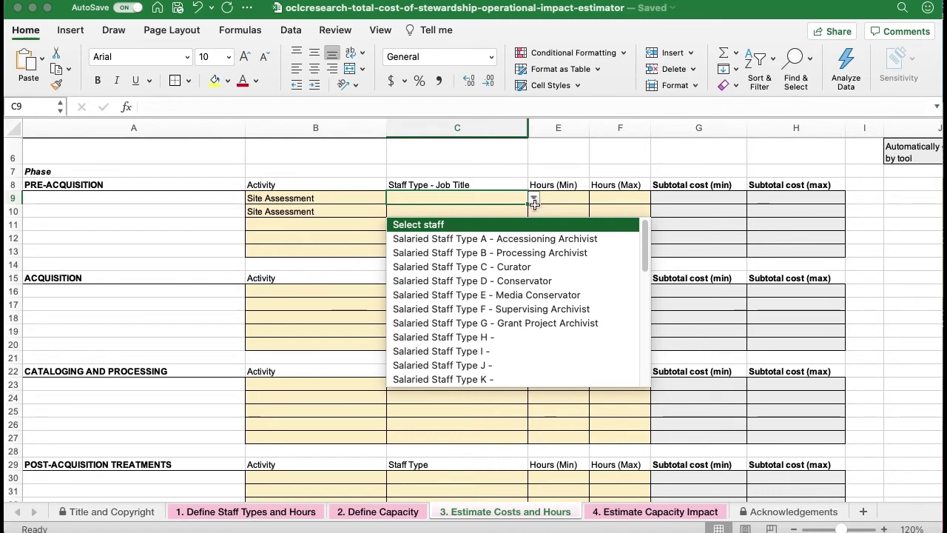
click(537, 244)
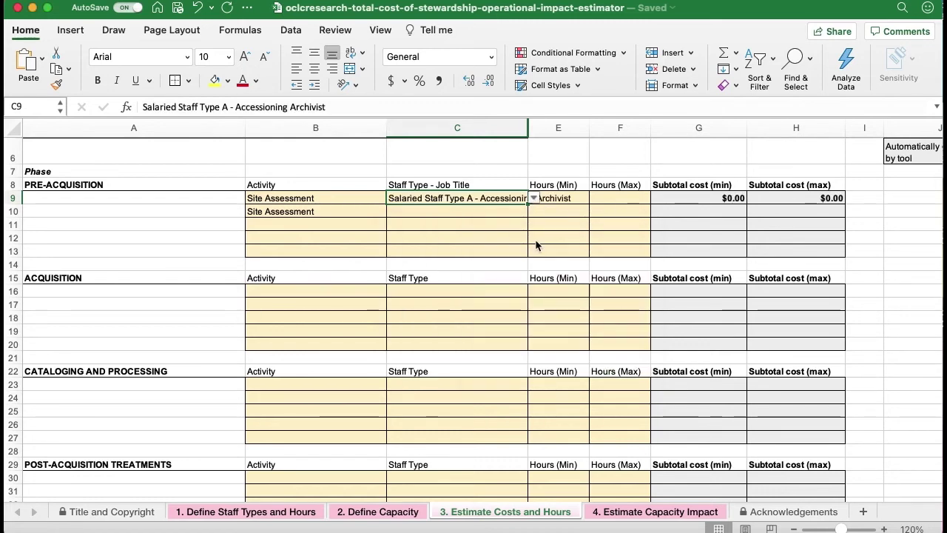
click(518, 214)
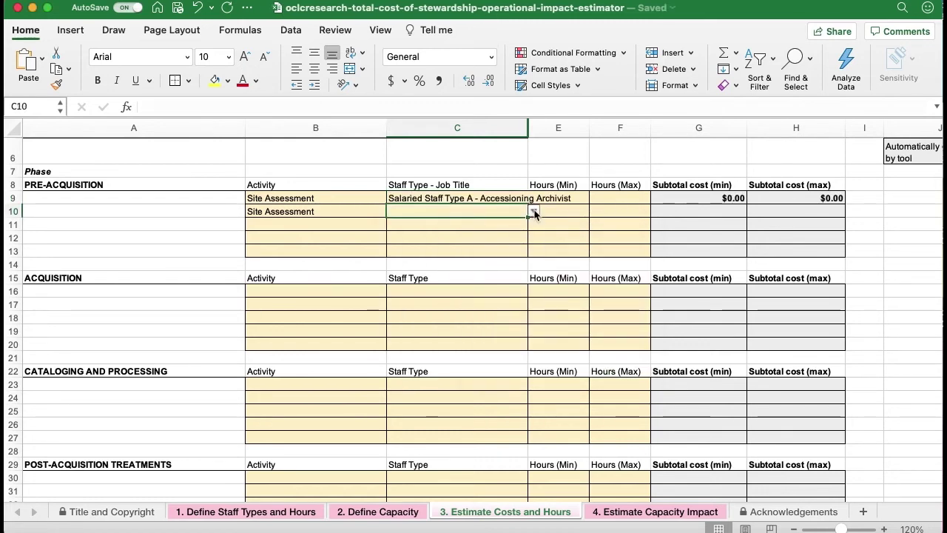
click(534, 212)
click(528, 280)
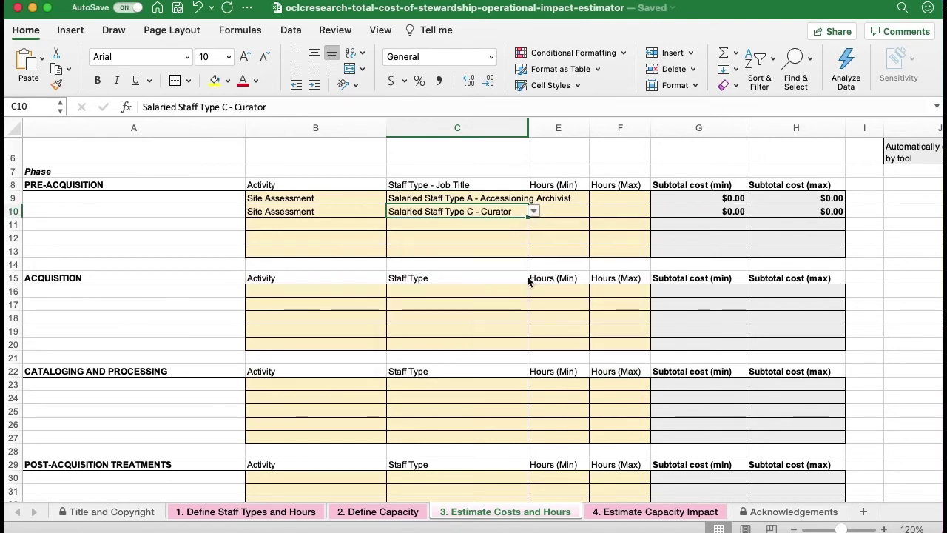
- Set the hours for both Site Assessment rows to a minimum of 4 and a maximum of 8
click(584, 198)
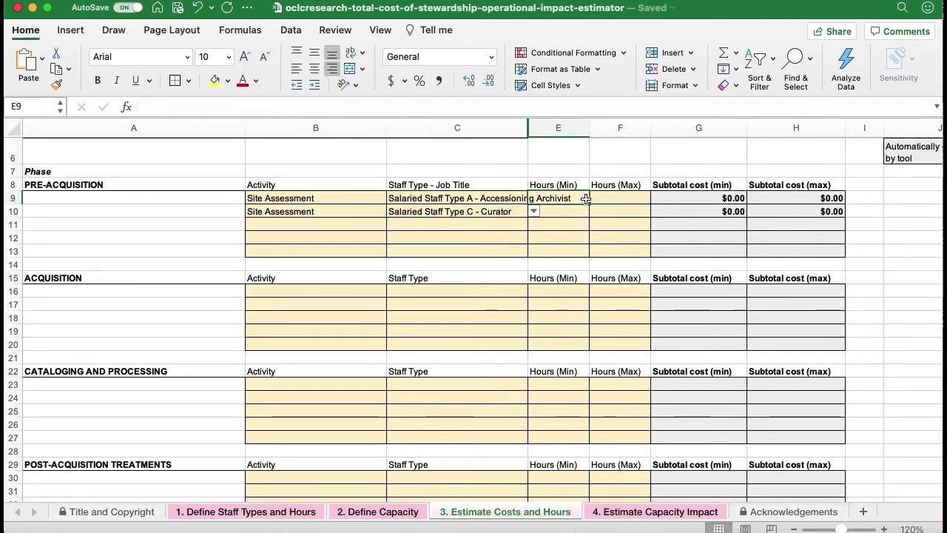
text(4)
key(Tab)
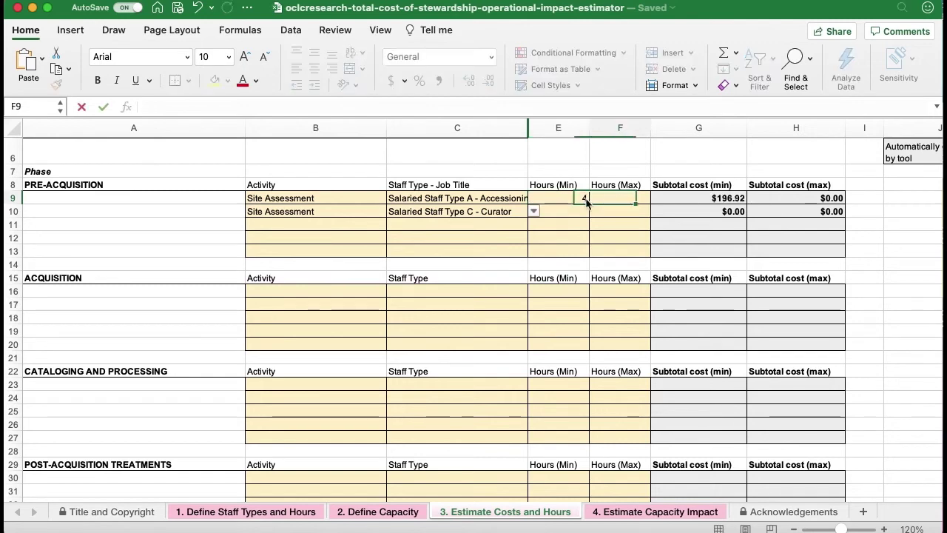
text(8)
key(Return)
text(4)
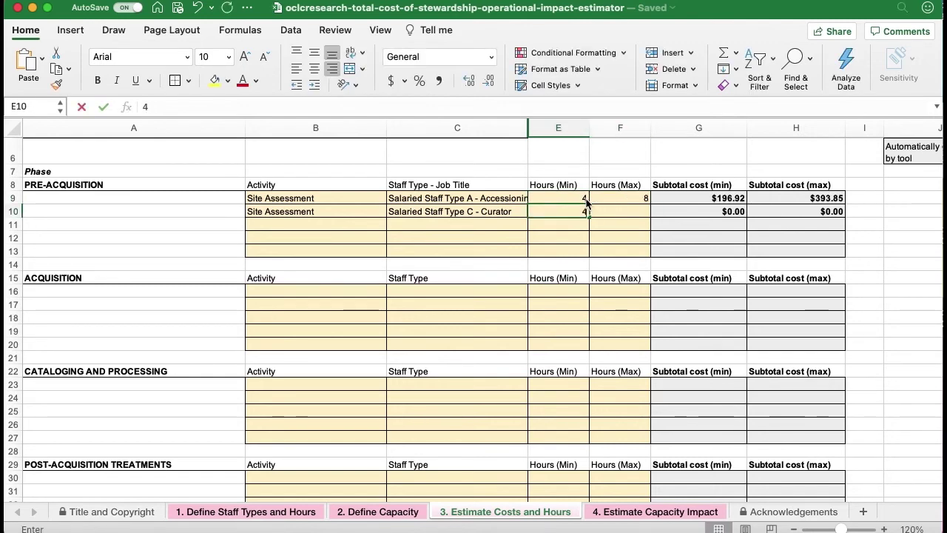
key(Tab)
text(8)
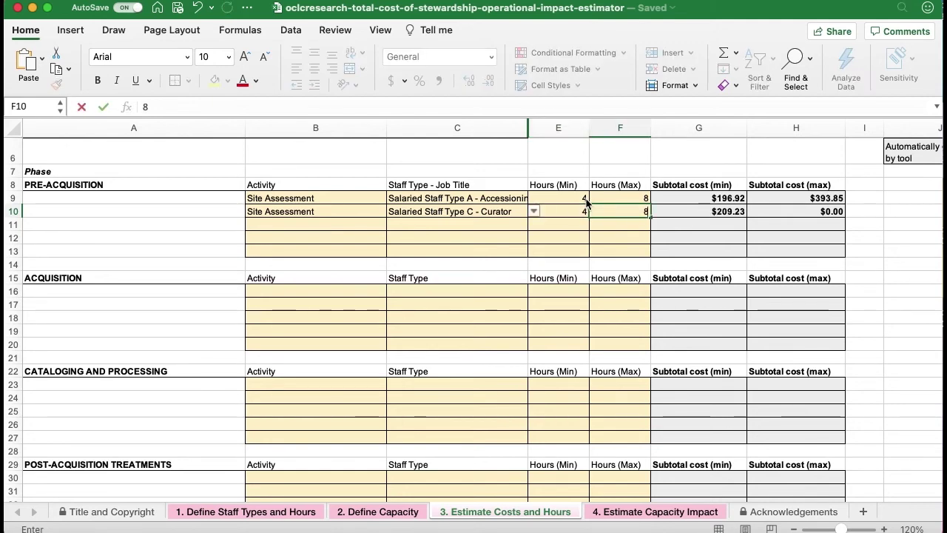
key(Return)
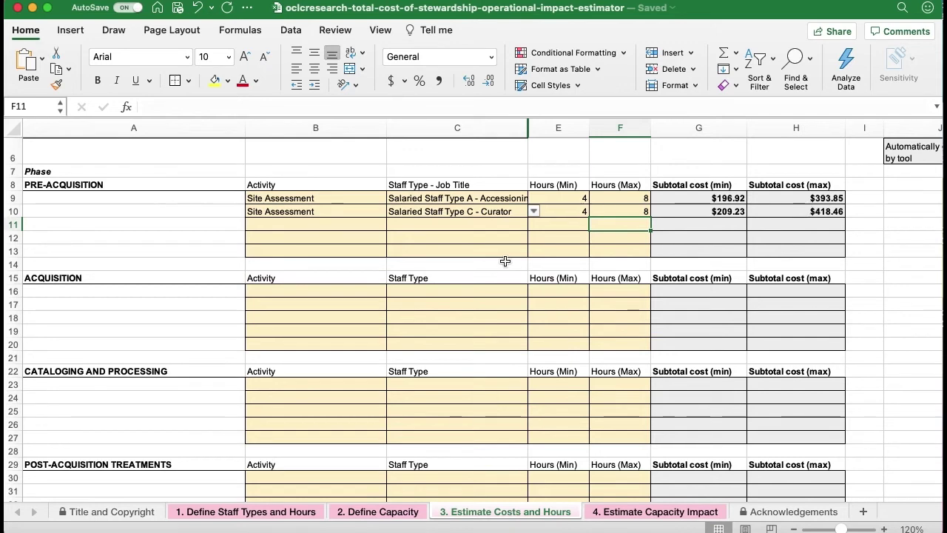
- Enter Accessioning as the first Acquisition activity and assign it to Salaried Staff Type A - Accessioning Archivist
scroll(504, 261, up, 3)
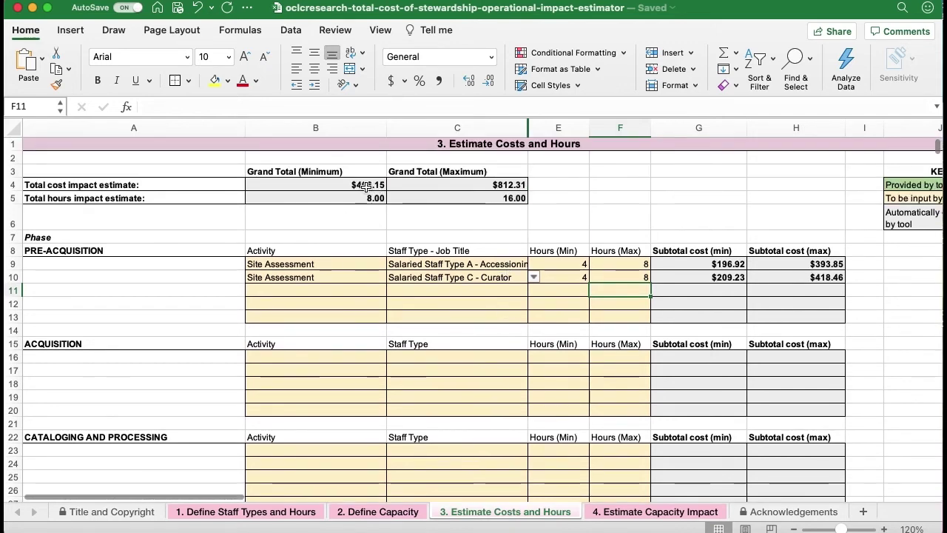
click(450, 221)
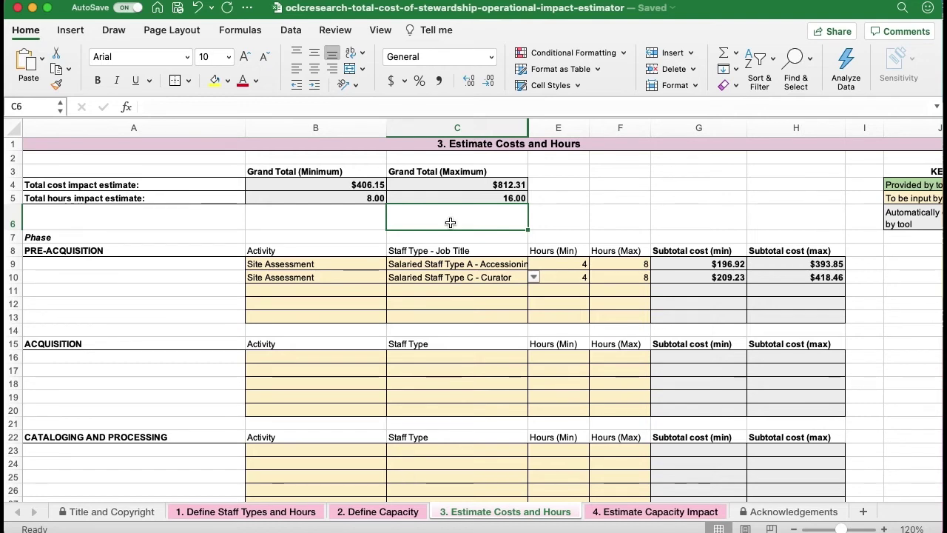
click(322, 356)
text(Accessioning)
key(Tab)
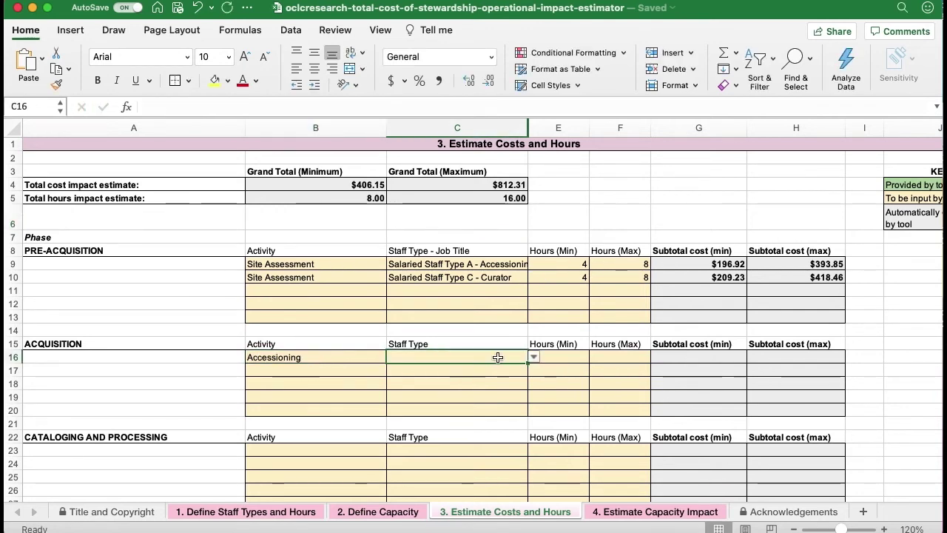
click(533, 357)
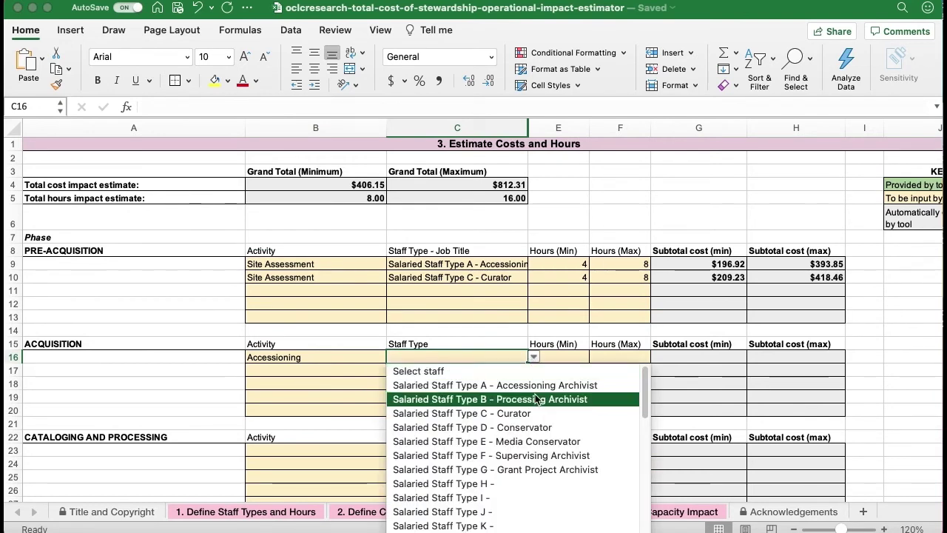
click(538, 385)
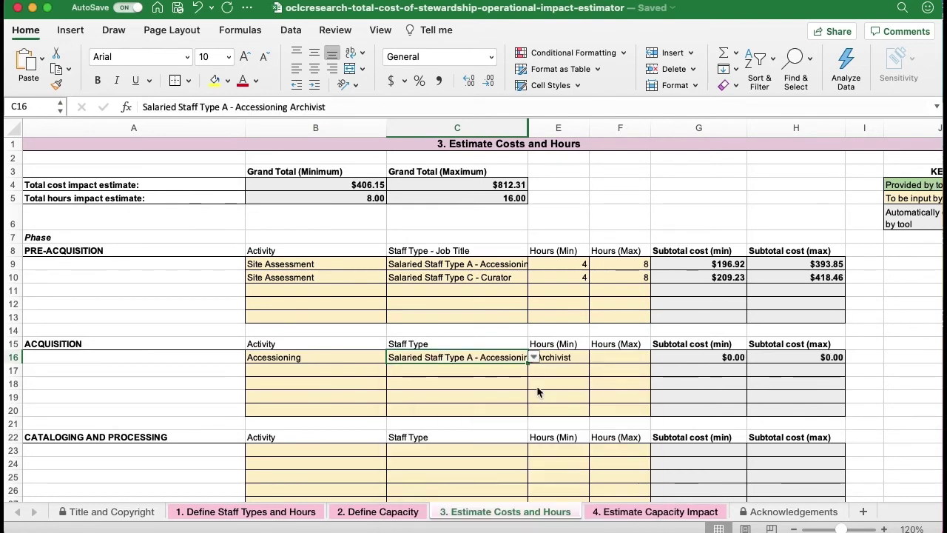
- Set the hours for the Accessioning row in the Acquisition phase to a minimum of 8 and a maximum of 16
click(581, 358)
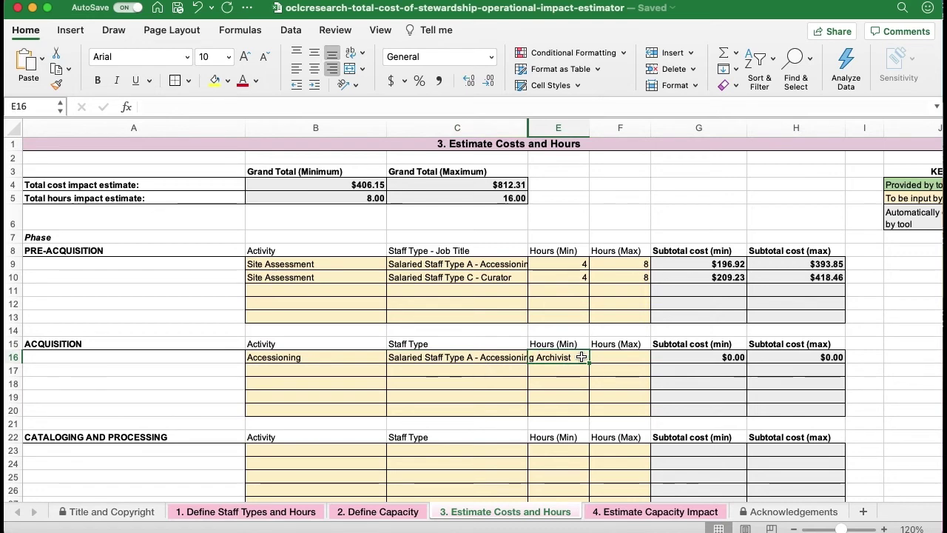
text(8)
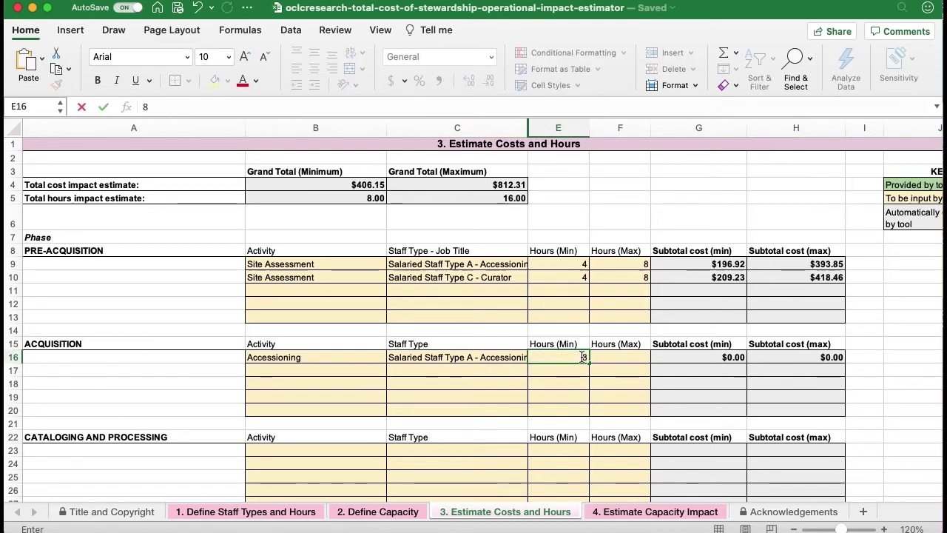
key(Tab)
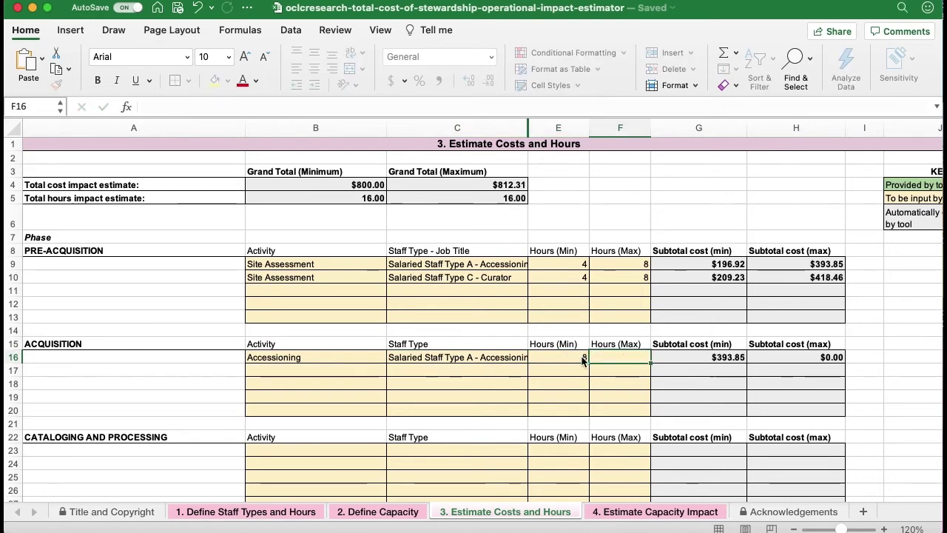
text(16)
key(Return)
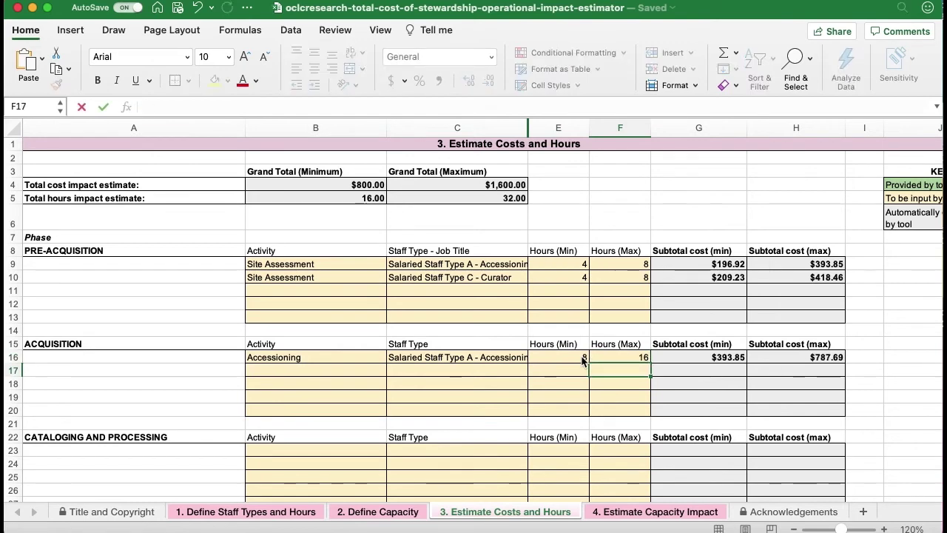
- Enter Processing as the first Cataloging and Processing activity and assign it to Salaried Staff Type B - Processing Archivist
scroll(628, 383, down, 1)
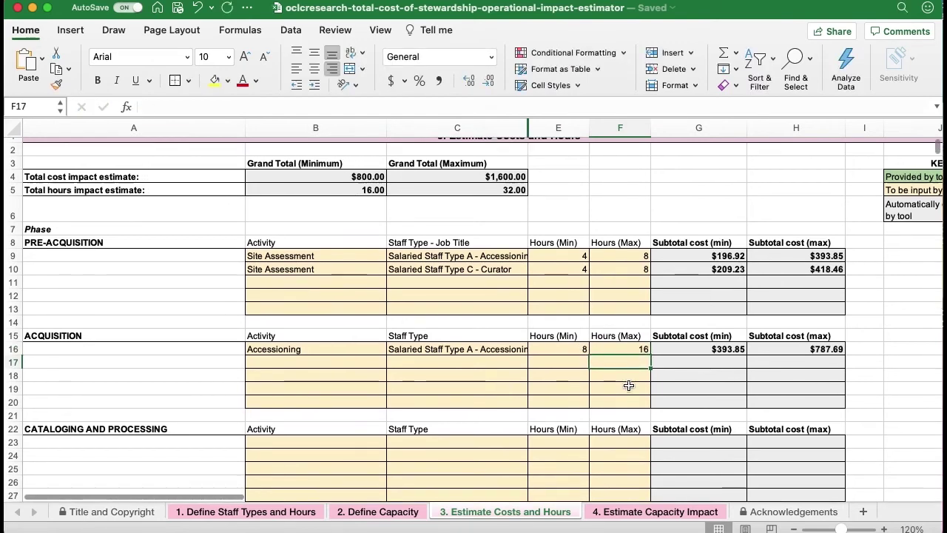
click(344, 442)
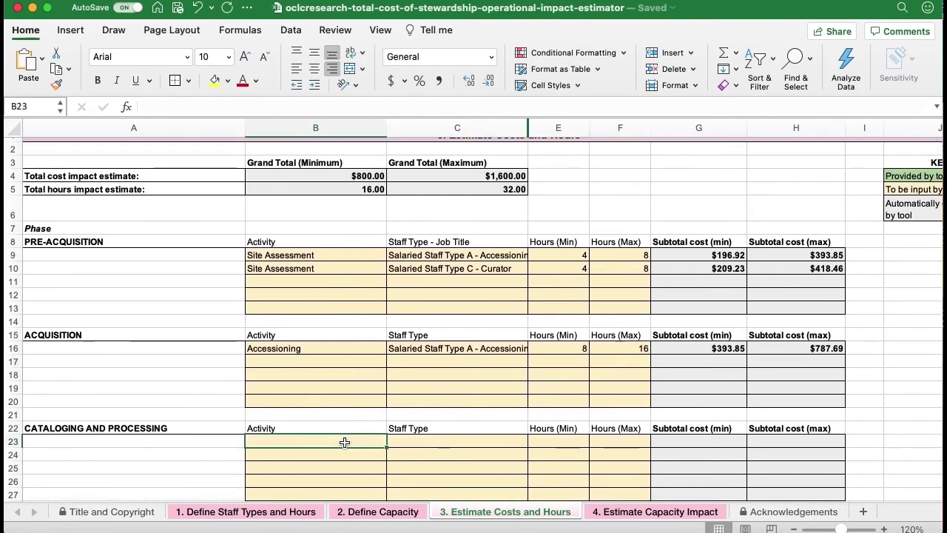
text(Processing)
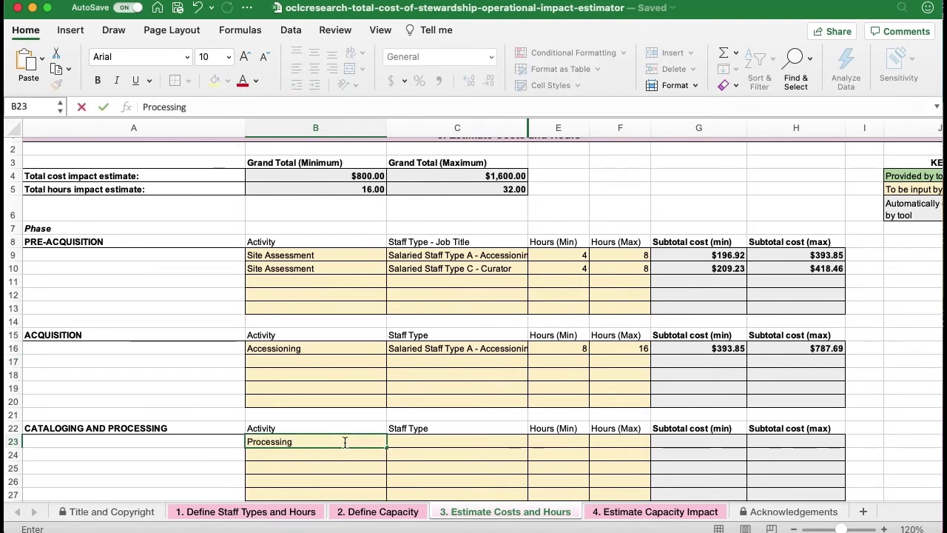
click(450, 442)
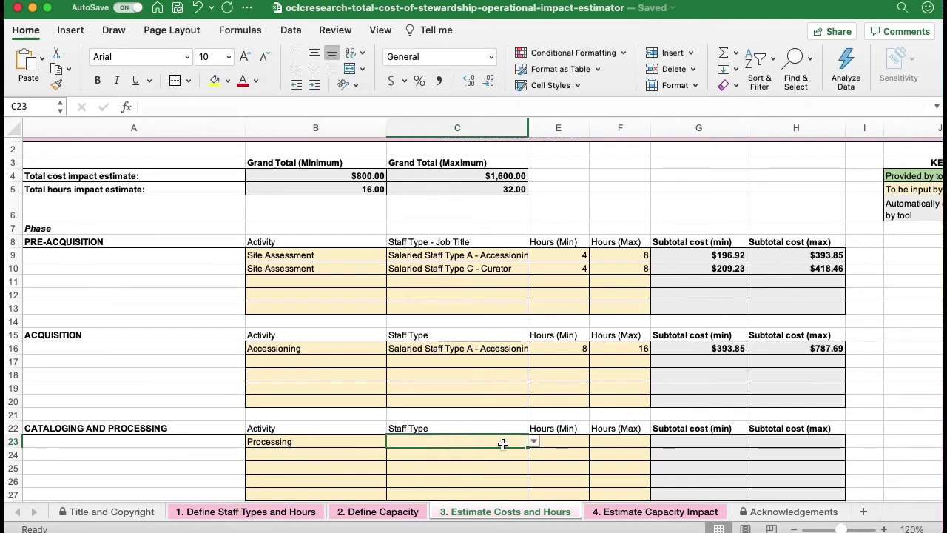
click(533, 447)
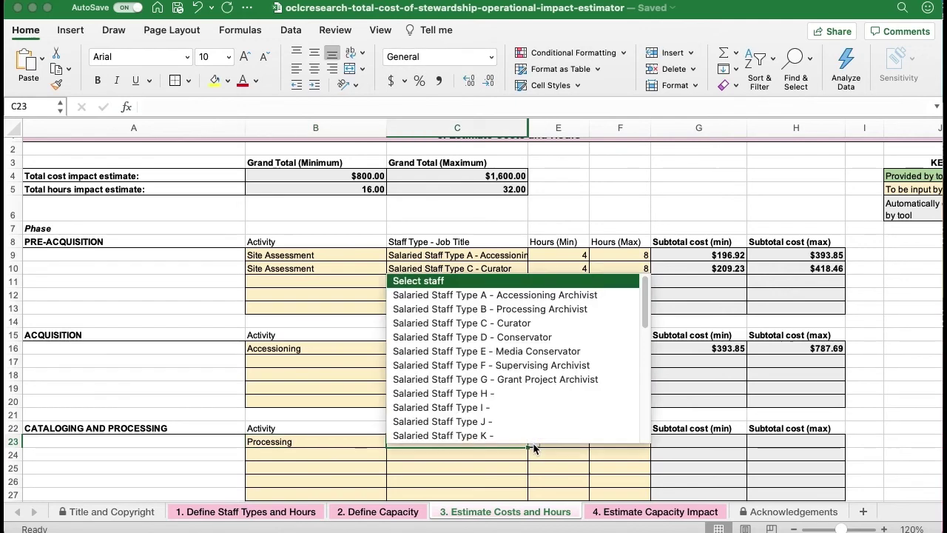
click(541, 313)
- Set the hours for the Processing Archivist's Processing row to a minimum of 80 and a maximum of 160
scroll(611, 412, down, 2)
scroll(612, 417, down, 2)
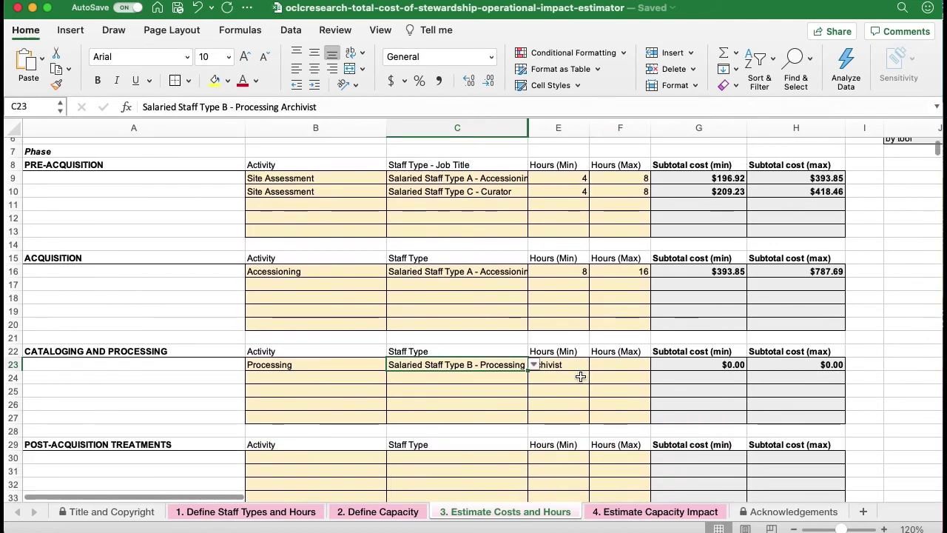
click(581, 366)
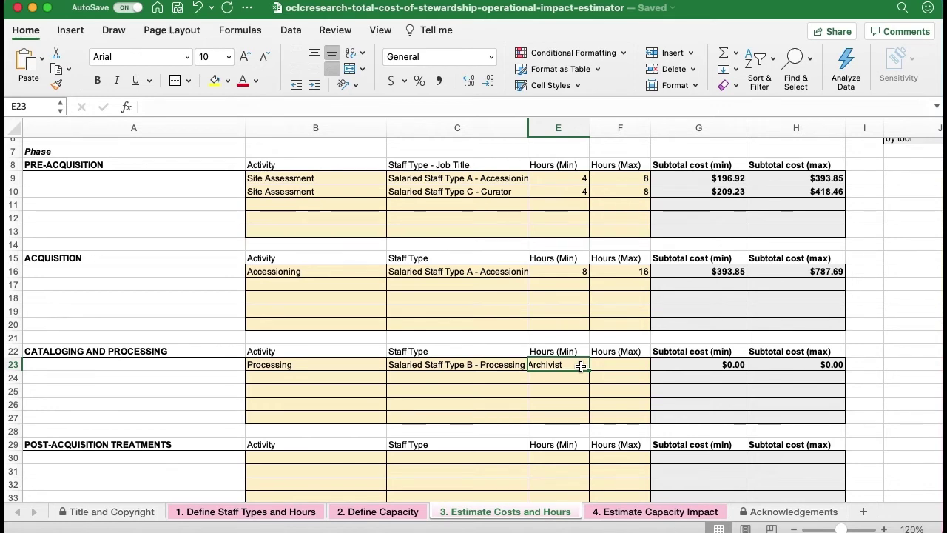
text(80)
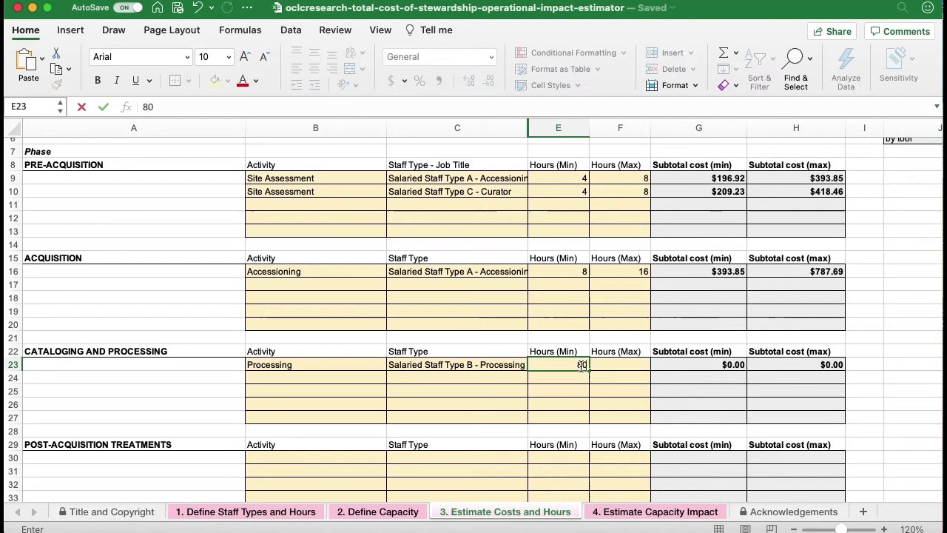
key(Tab)
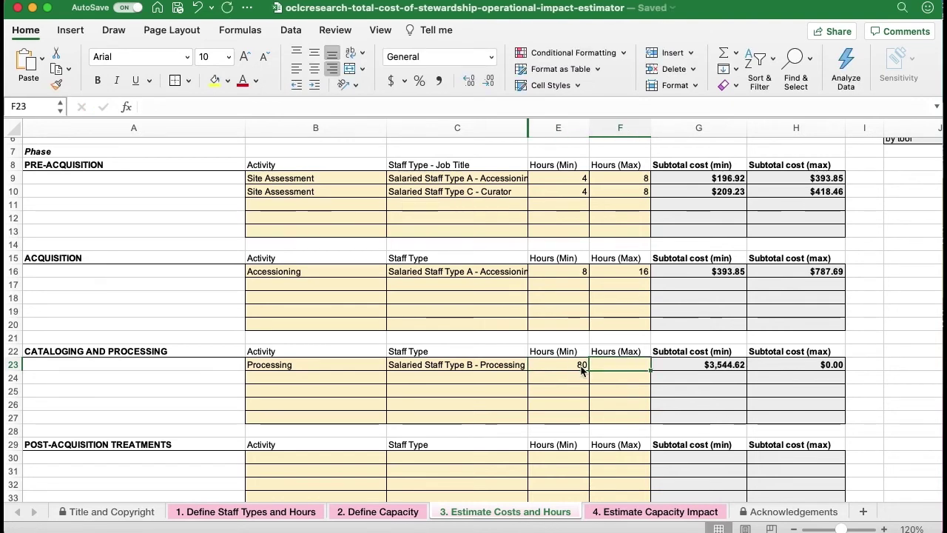
text(160)
key(Return)
- Add a second Processing activity under Cataloging and Processing and assign it to Hourly Staff Type D - Graduate Student Worker
key(Left)
key(Left)
key(Left)
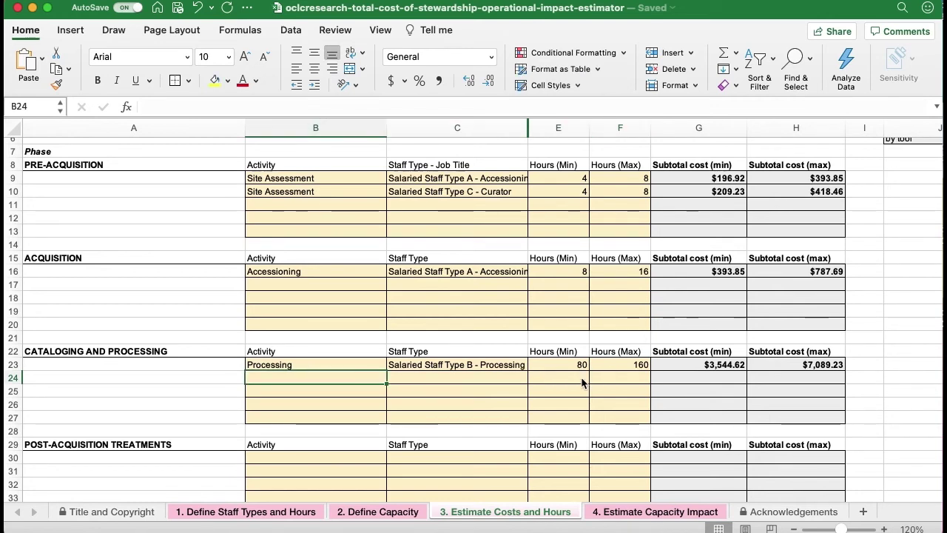
text(Pro)
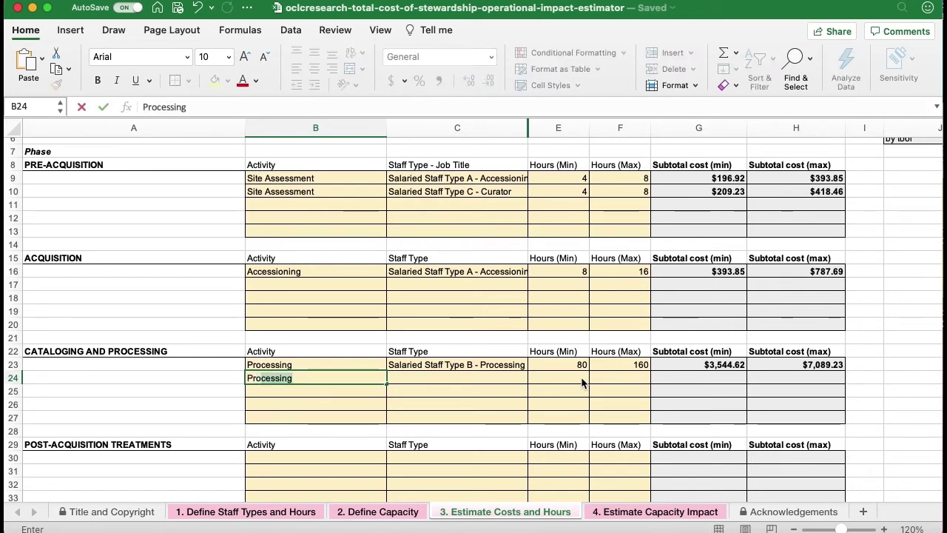
text(cessing)
key(Tab)
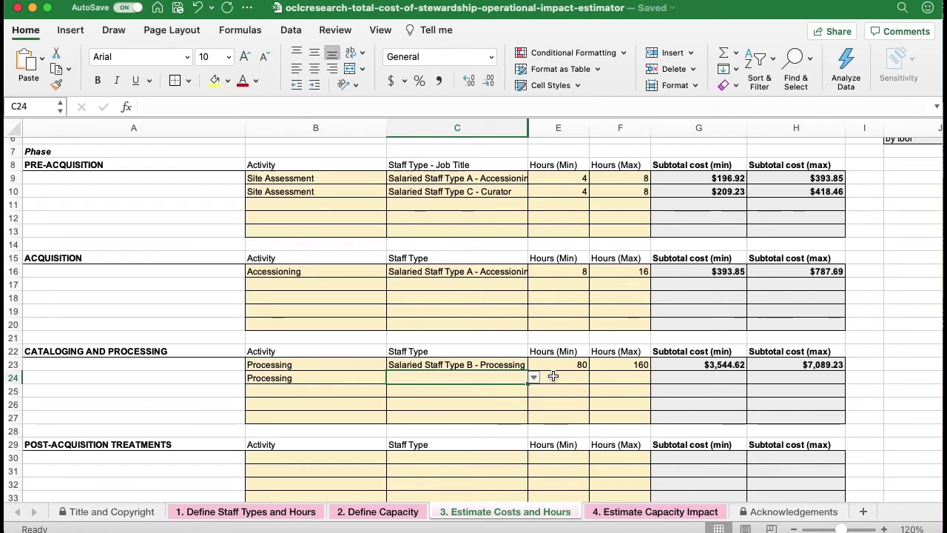
click(534, 379)
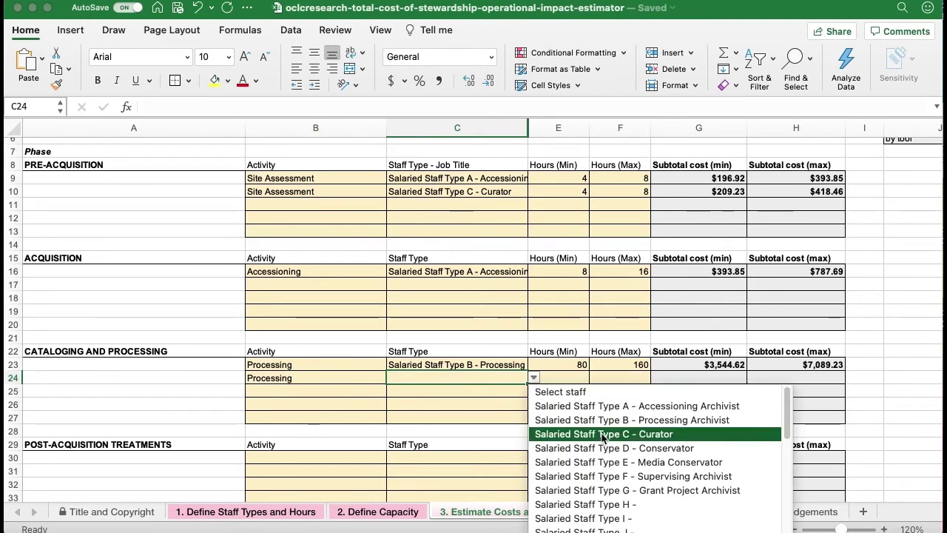
scroll(603, 440, down, 5)
scroll(604, 439, down, 5)
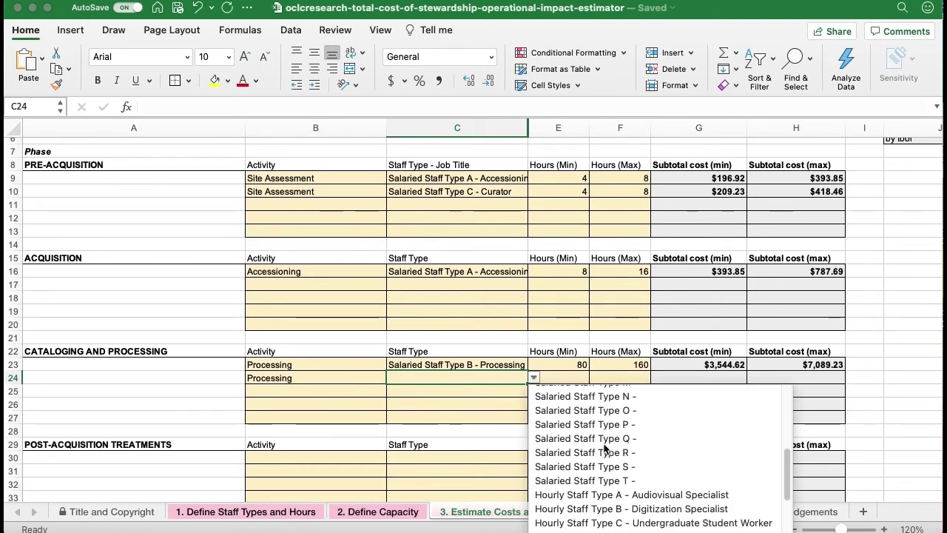
scroll(605, 448, down, 2)
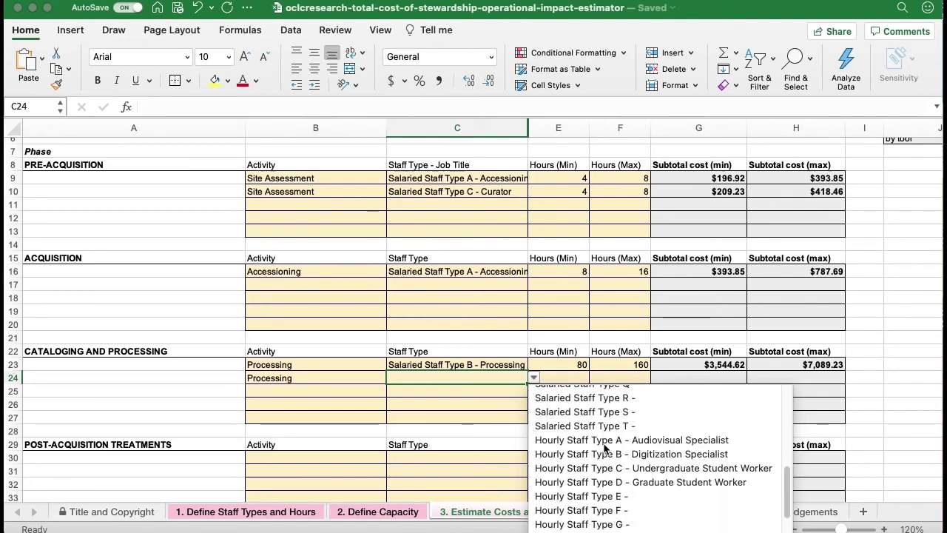
scroll(605, 446, down, 2)
scroll(605, 447, down, 1)
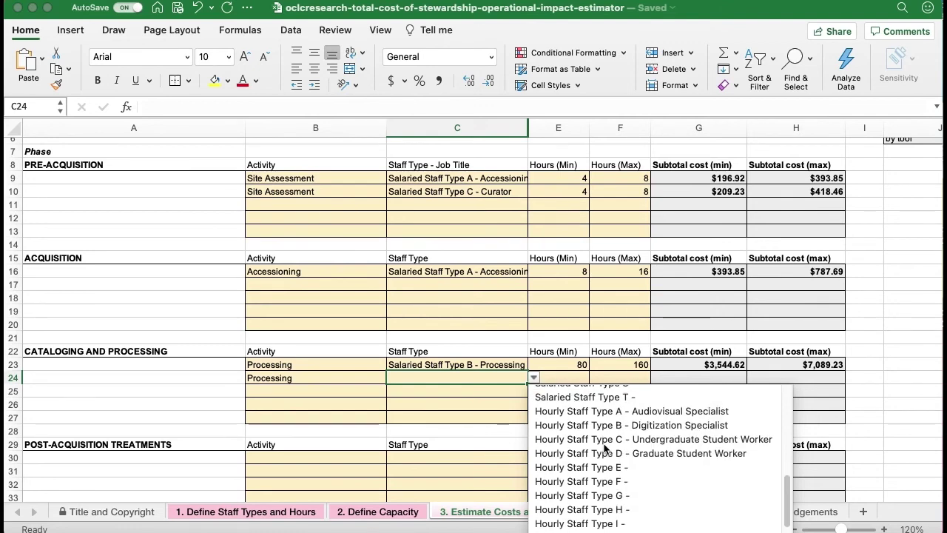
click(665, 454)
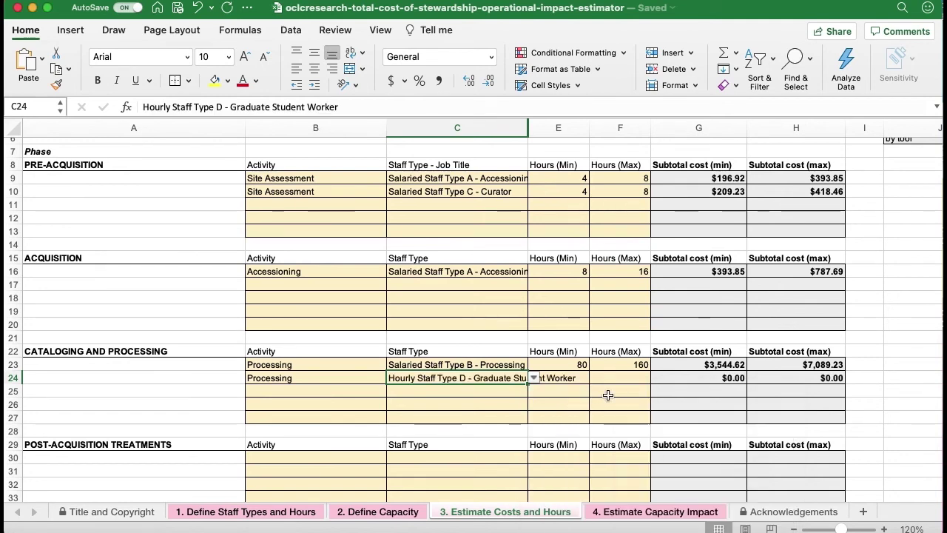
- Set the hours for the Graduate Student Worker's Processing row to a minimum of 40 and a maximum of 80
click(575, 378)
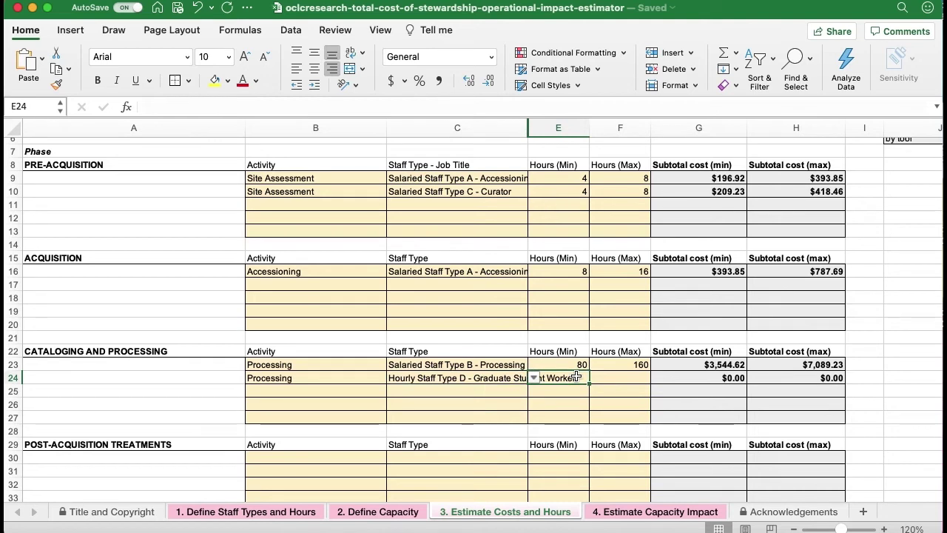
text(40)
key(Tab)
text(80)
key(Tab)
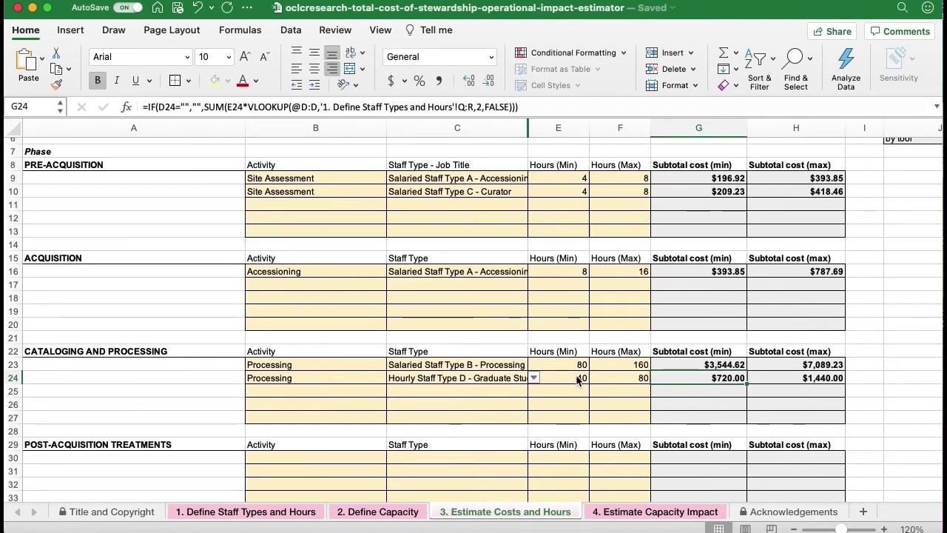
- Enter AV metadata as the third Cataloging and Processing activity and assign it to Hourly Staff Type A - Audiovisual Specialist
scroll(443, 340, down, 3)
click(303, 305)
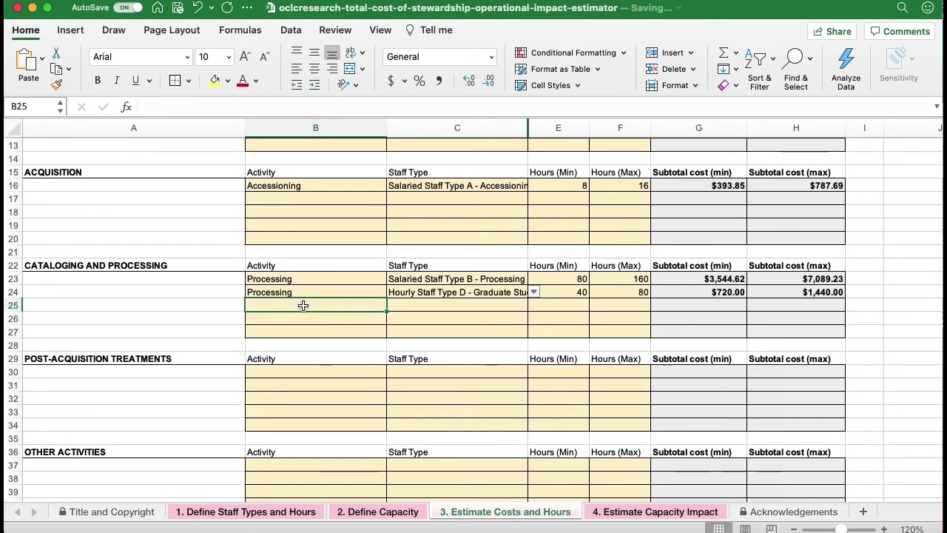
text(AV metadata)
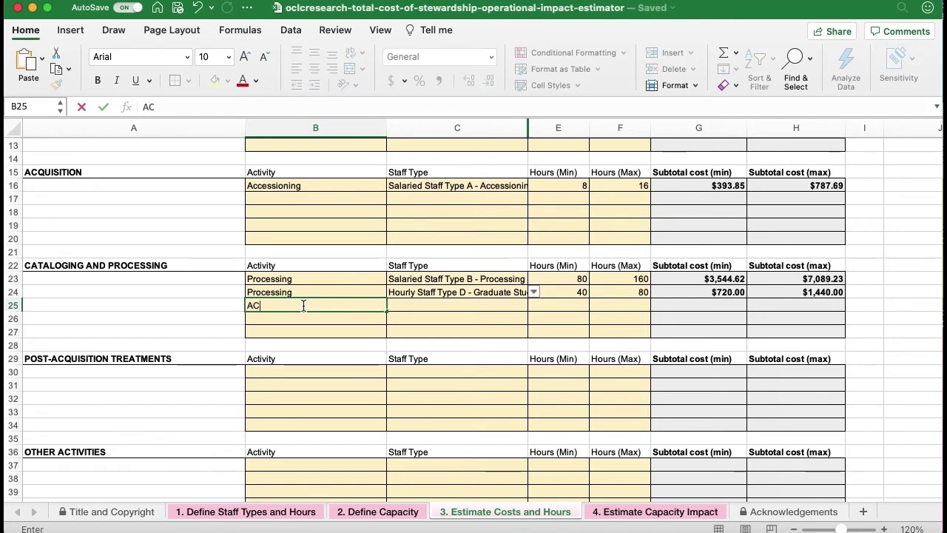
key(Tab)
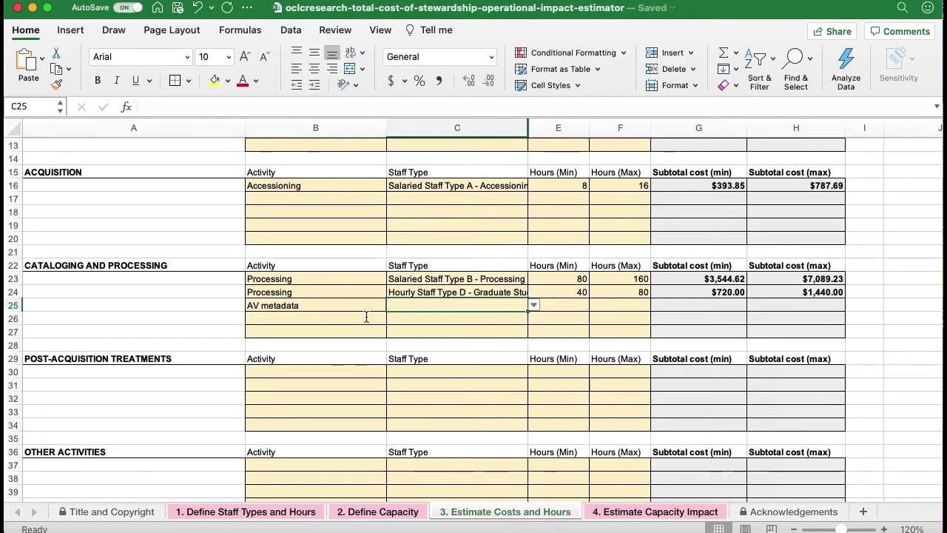
click(534, 305)
scroll(560, 399, down, 5)
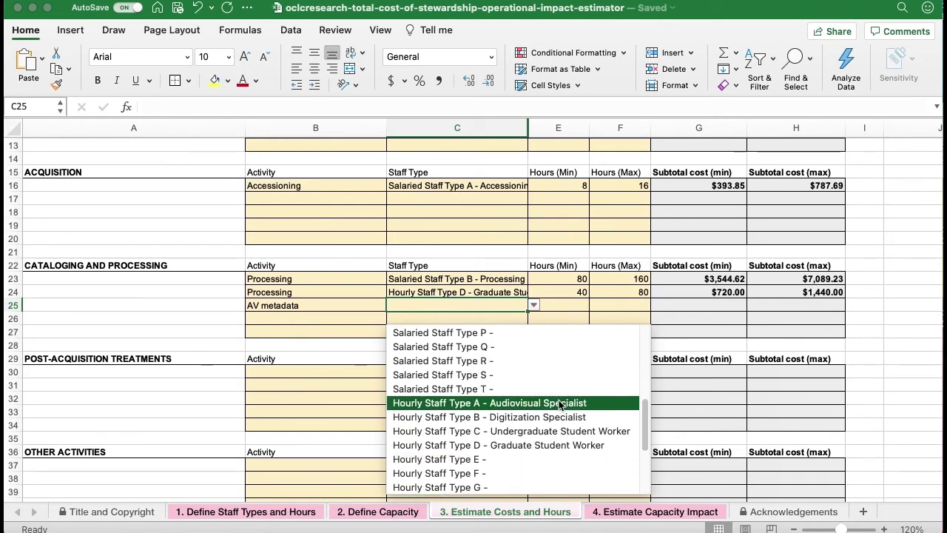
click(560, 402)
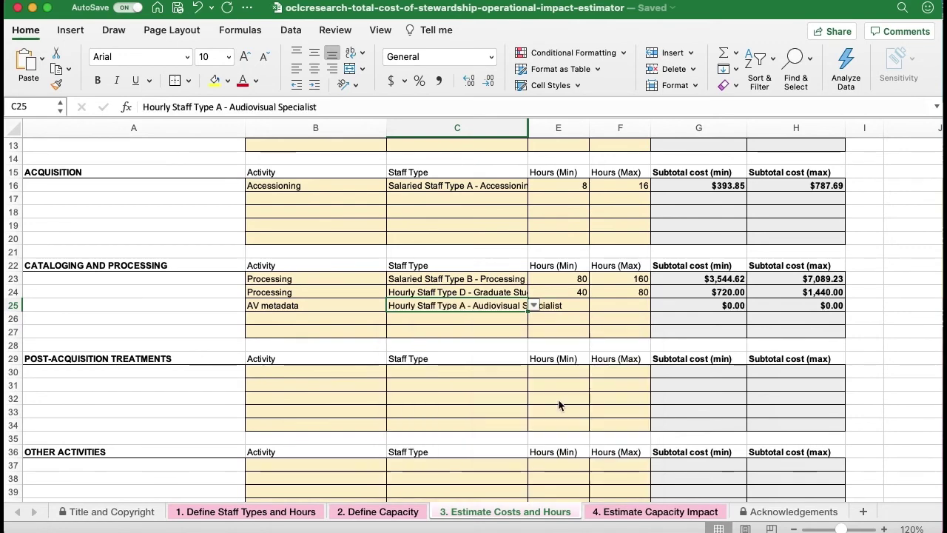
- Set the hours for the AV metadata row to a minimum of 40 and a maximum of 80
click(573, 305)
text(40)
key(Tab)
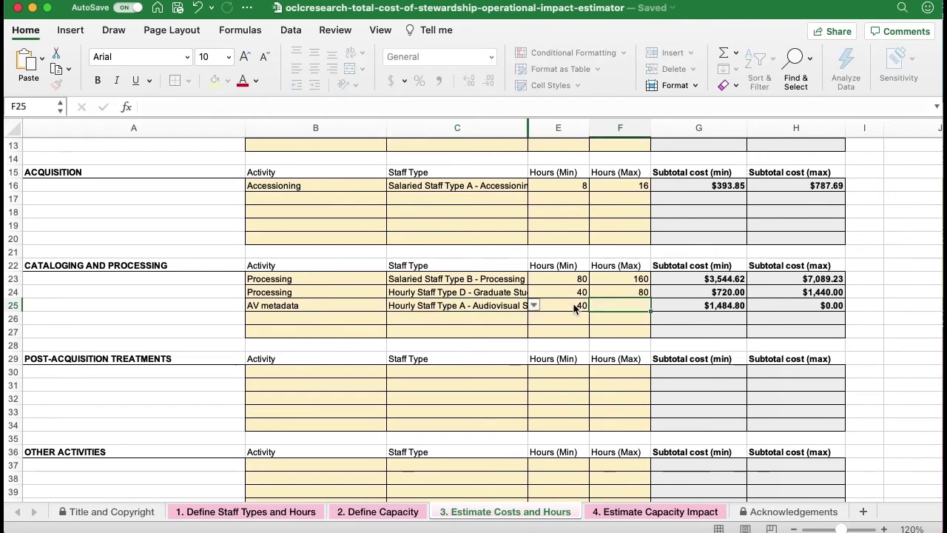
text(80)
key(Tab)
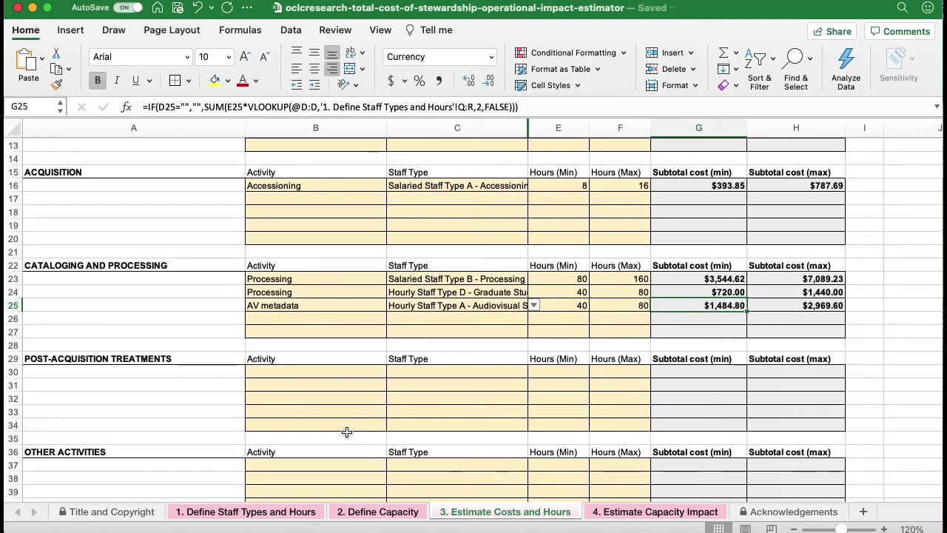
- Enter Digitization prep and QC as the first activity in the Post-Acquisition Treatments phase
click(355, 372)
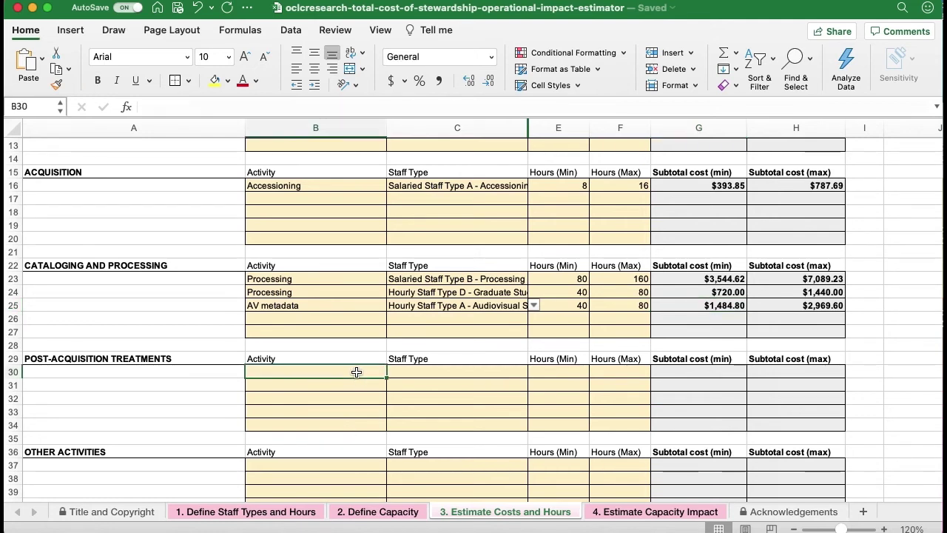
text(Digiti)
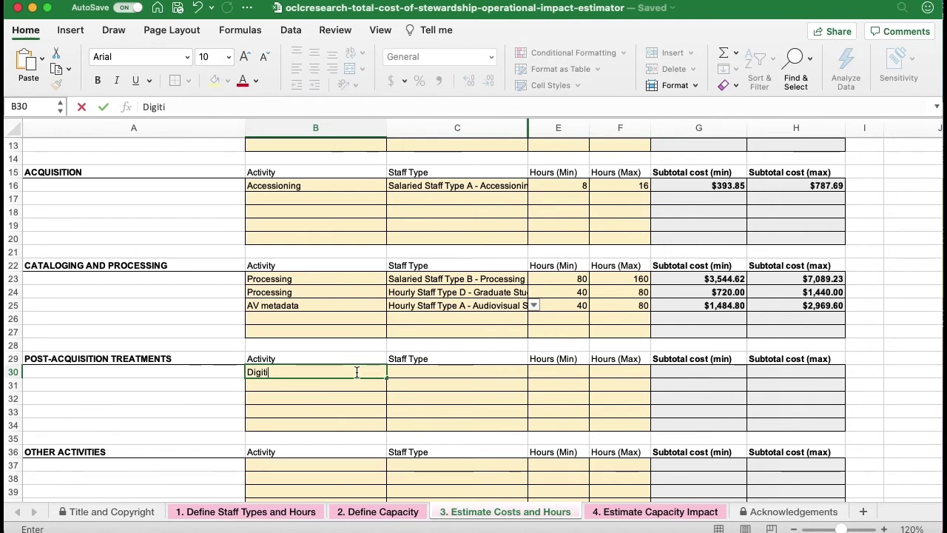
text(zation prep a)
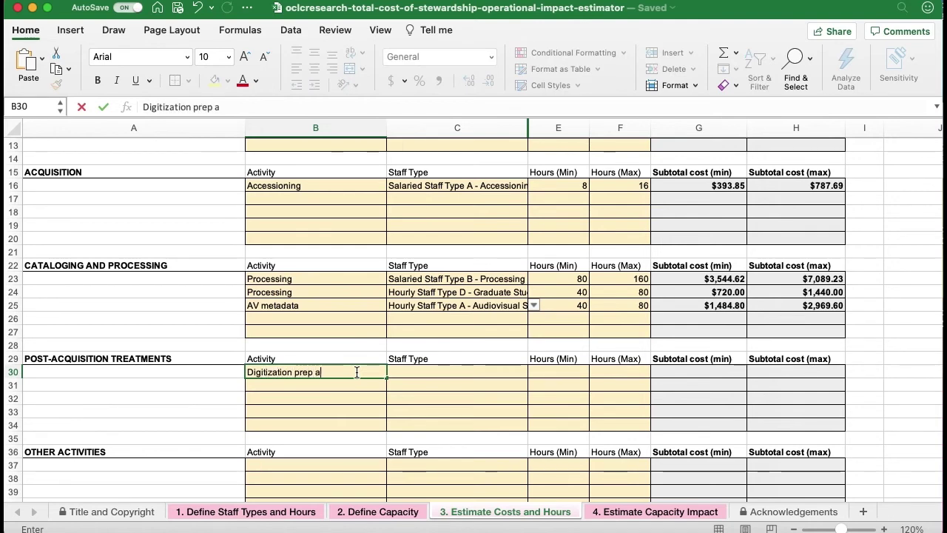
text(nd QC)
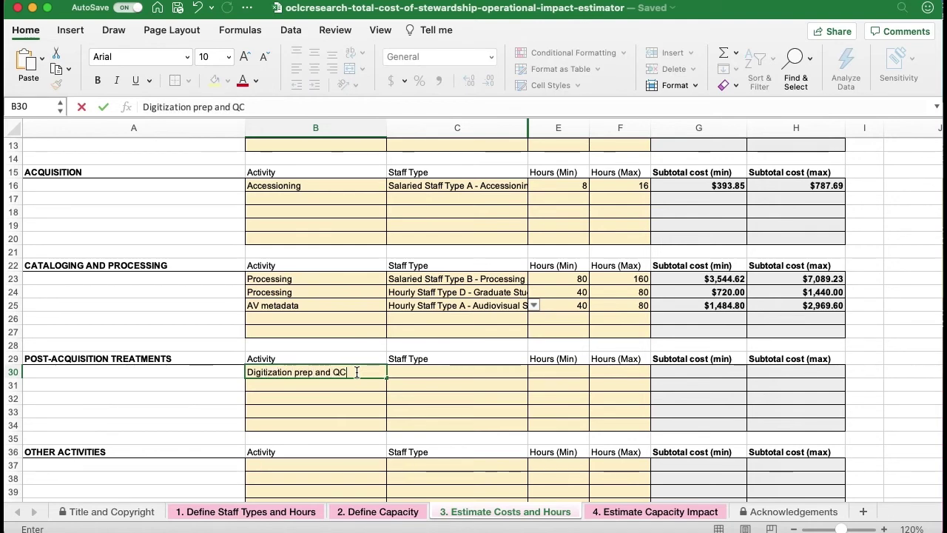
click(460, 370)
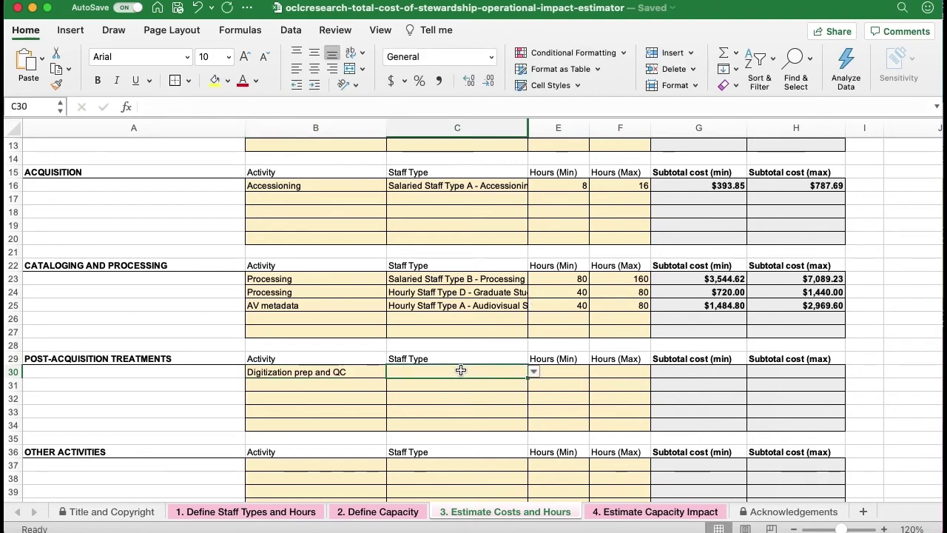
- Assign the Digitization prep and QC activity to Hourly Staff Type A - Audiovisual Specialist
click(534, 371)
scroll(528, 466, down, 3)
scroll(528, 466, down, 2)
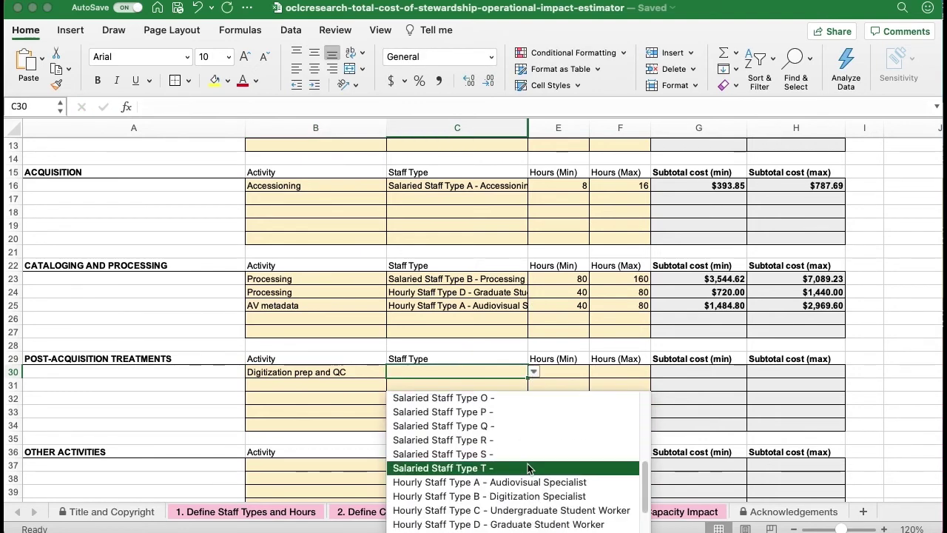
click(531, 481)
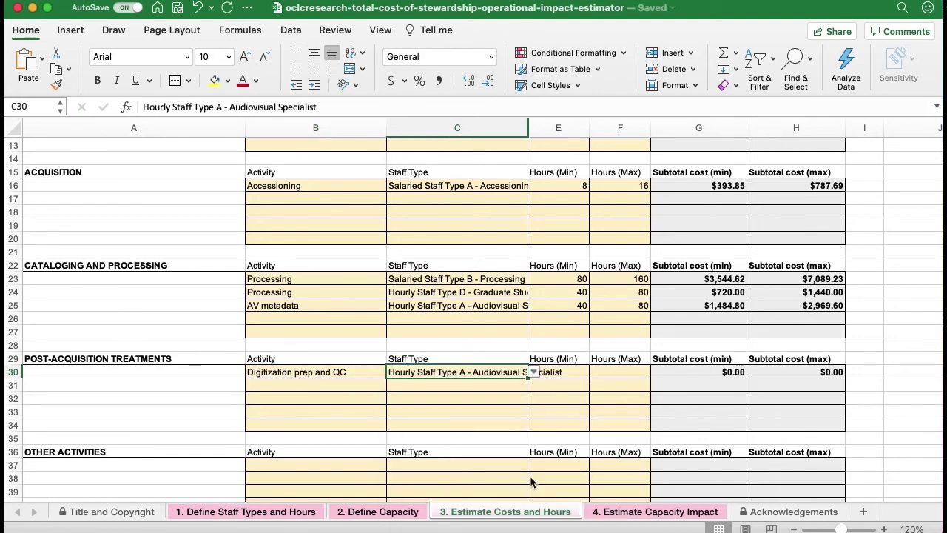
- Set the hours for the Digitization prep and QC row to a minimum of 40 and a maximum of 60
click(578, 372)
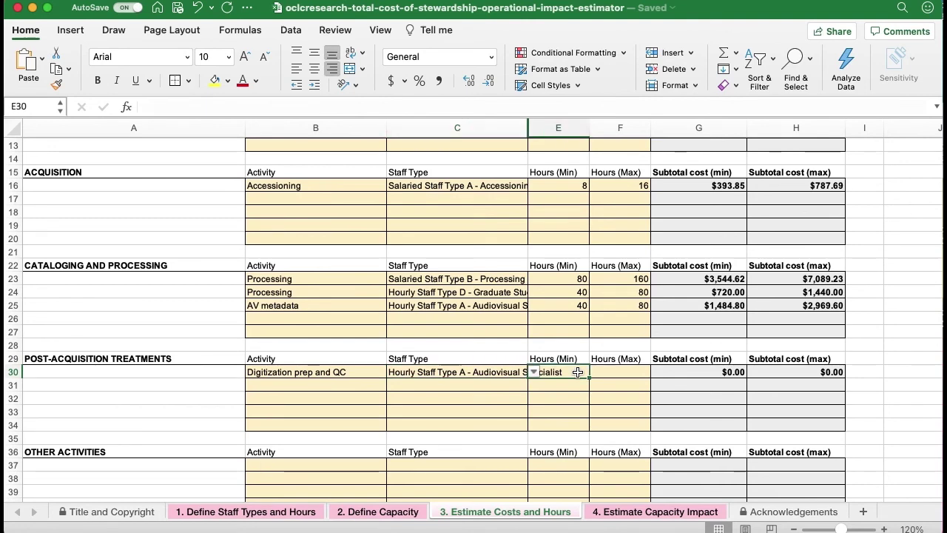
text(40)
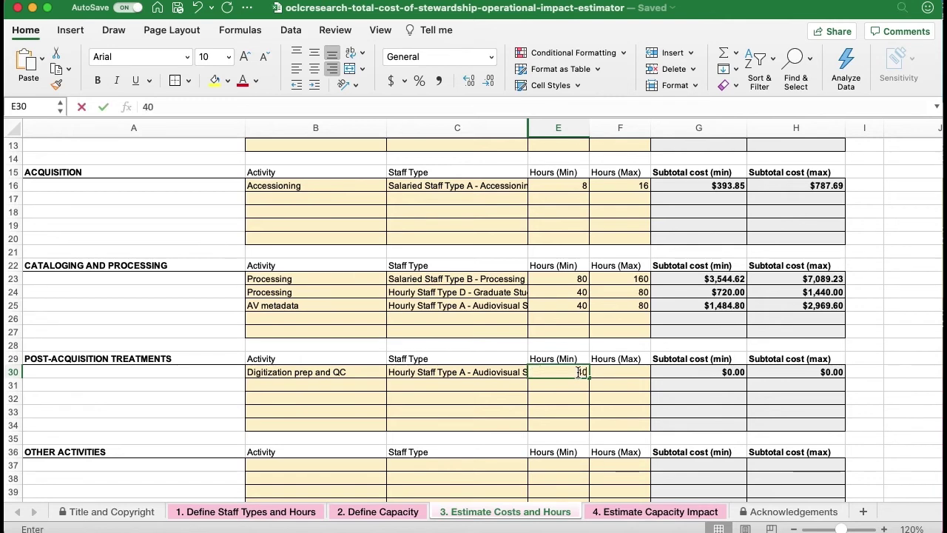
key(Tab)
text(60)
key(Return)
- Enter subtotal costs for Supplies in the Other Than Personnel Spending section: minimum 1,500 and maximum 2,000
scroll(551, 372, down, 2)
scroll(550, 373, down, 1)
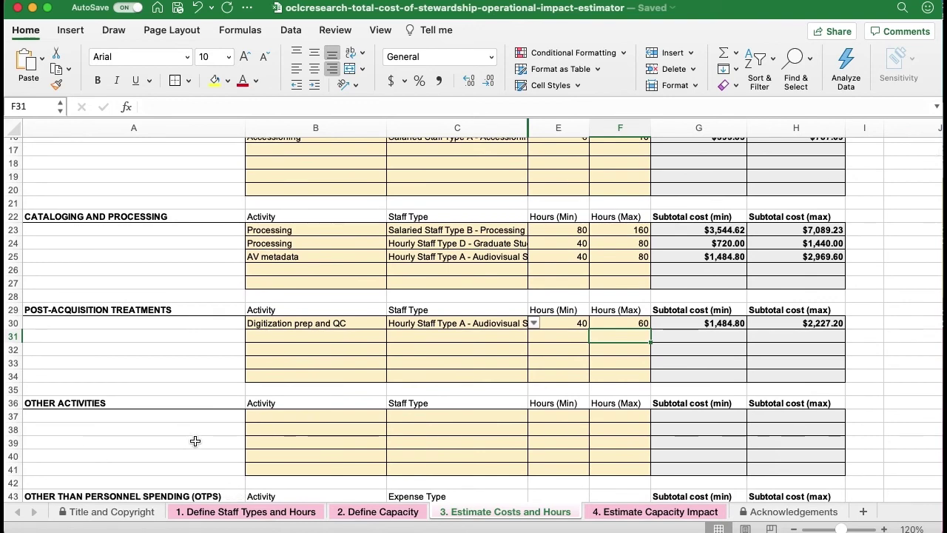
scroll(197, 438, down, 1)
scroll(198, 438, down, 1)
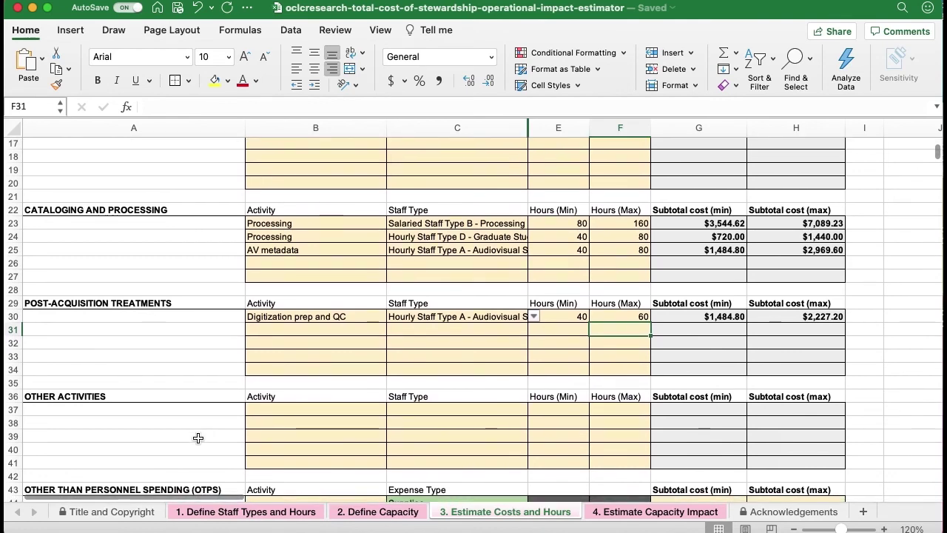
scroll(197, 438, down, 5)
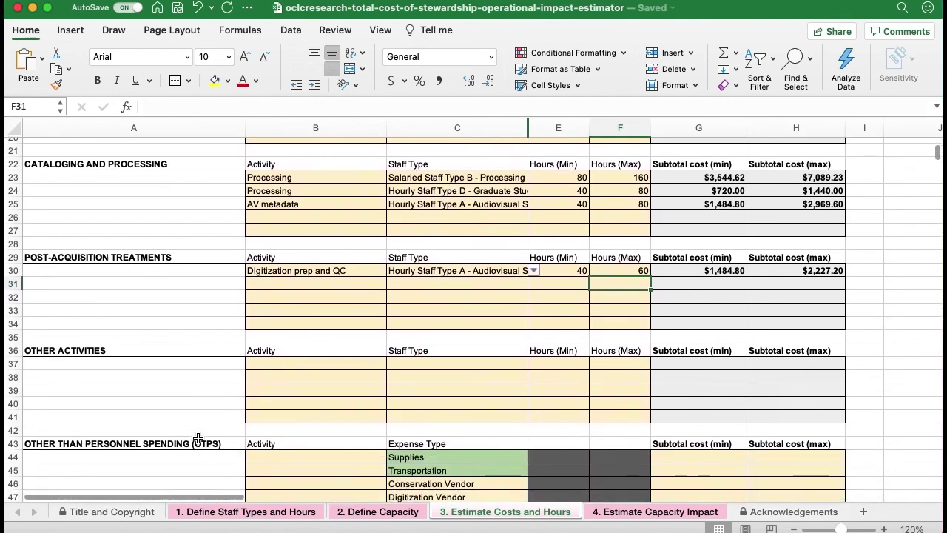
scroll(198, 437, down, 2)
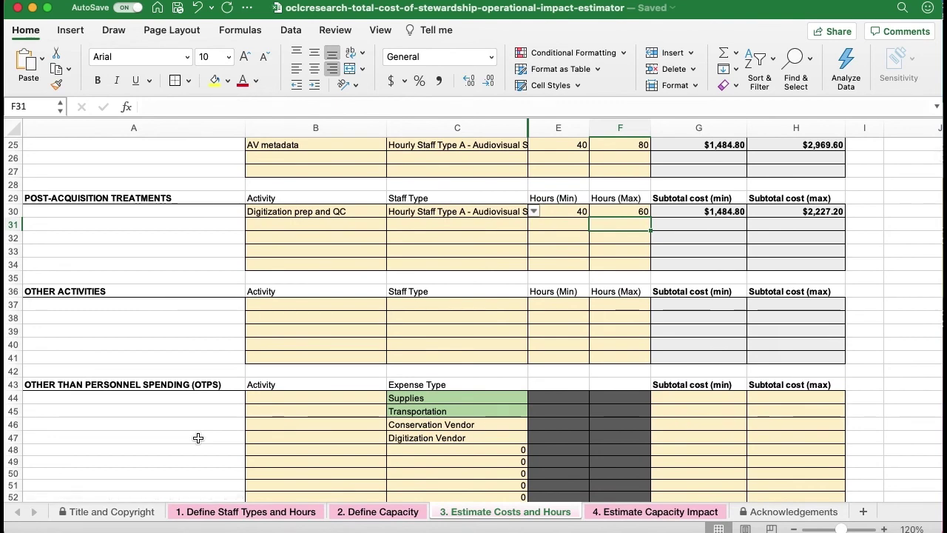
scroll(197, 438, down, 1)
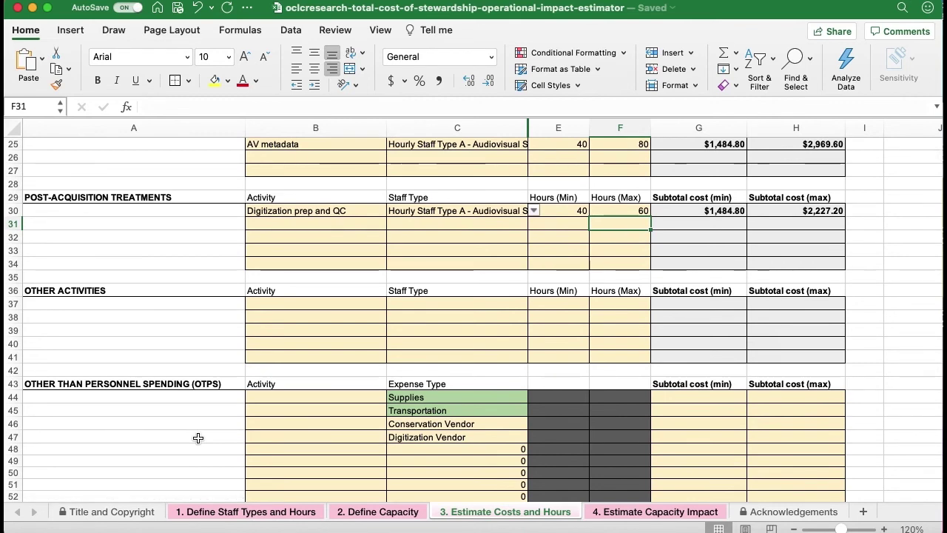
click(688, 396)
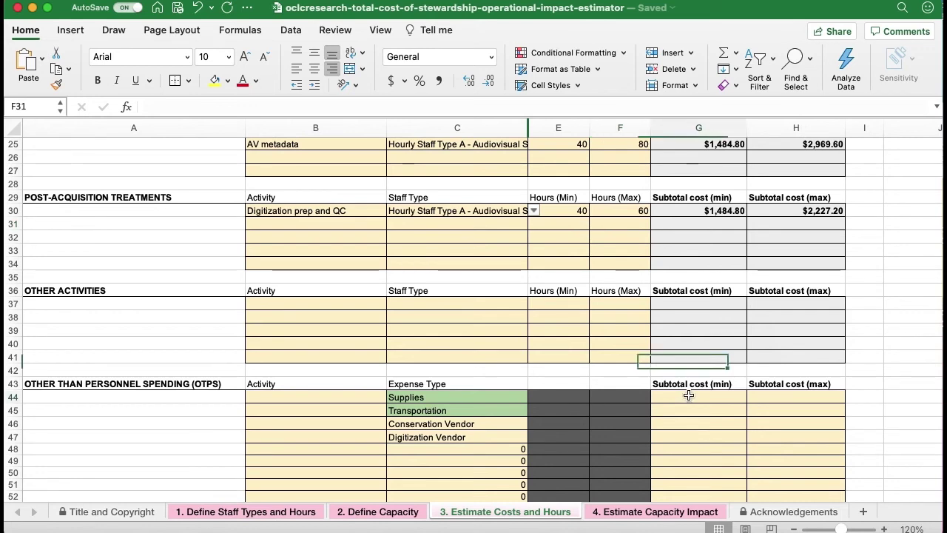
text(1500)
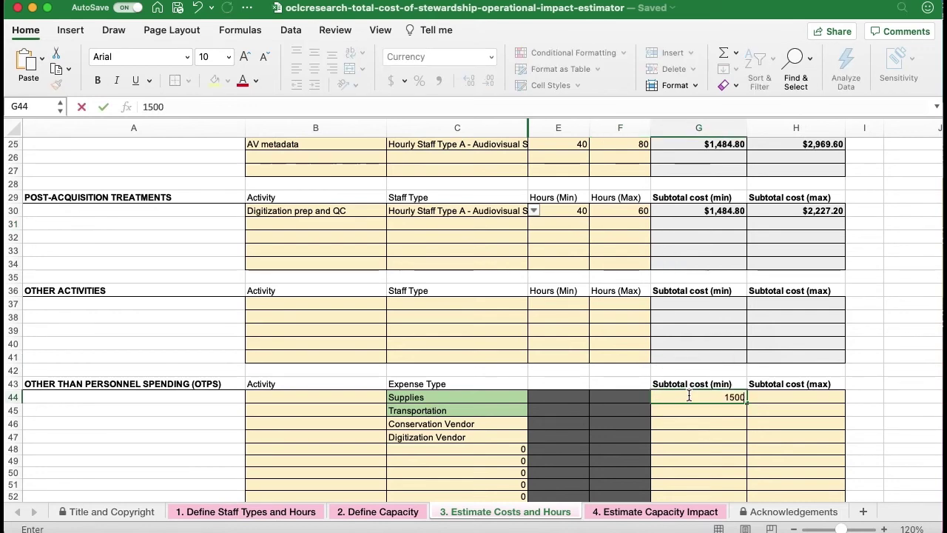
key(Tab)
text(2,00)
text(000)
key(Return)
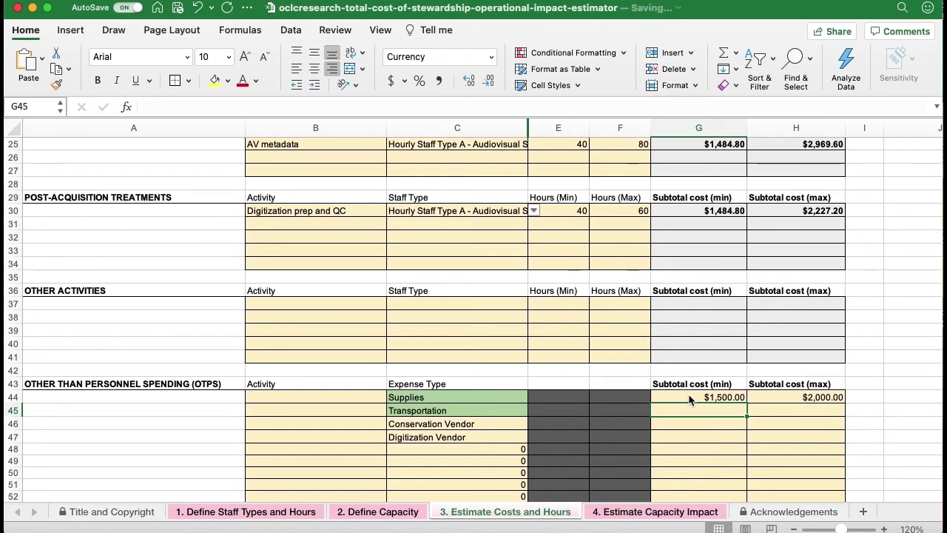
- Enter a minimum subtotal cost of 200 and a maximum of 350 for Transportation
text(200)
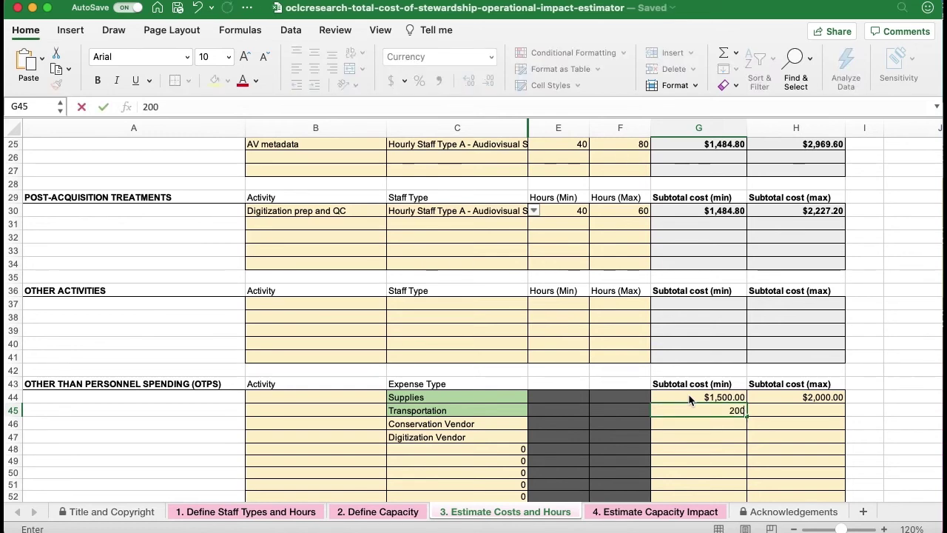
key(Tab)
text(3)
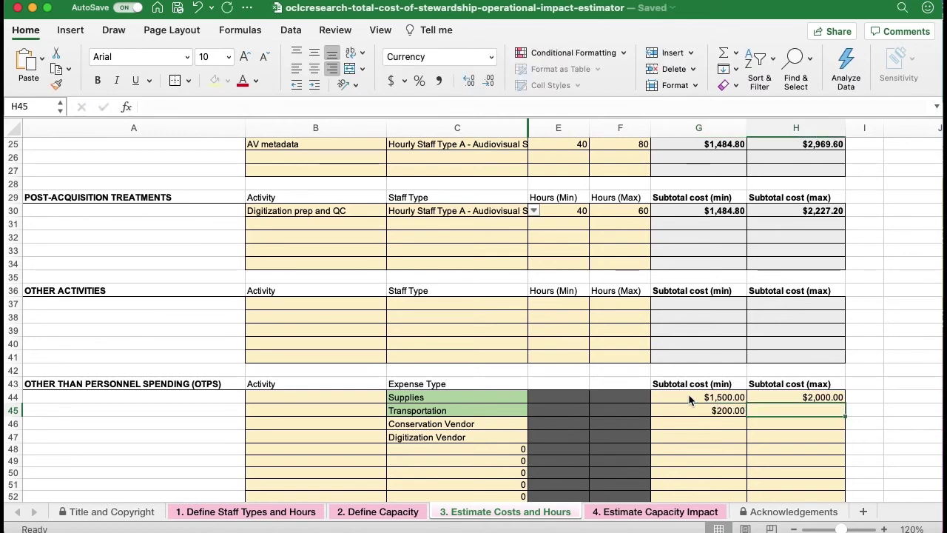
text(50)
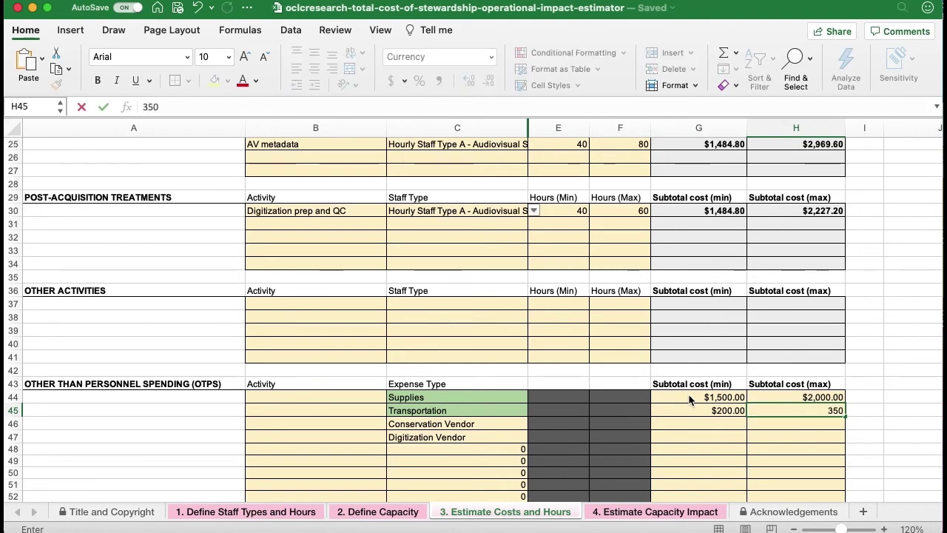
key(Return)
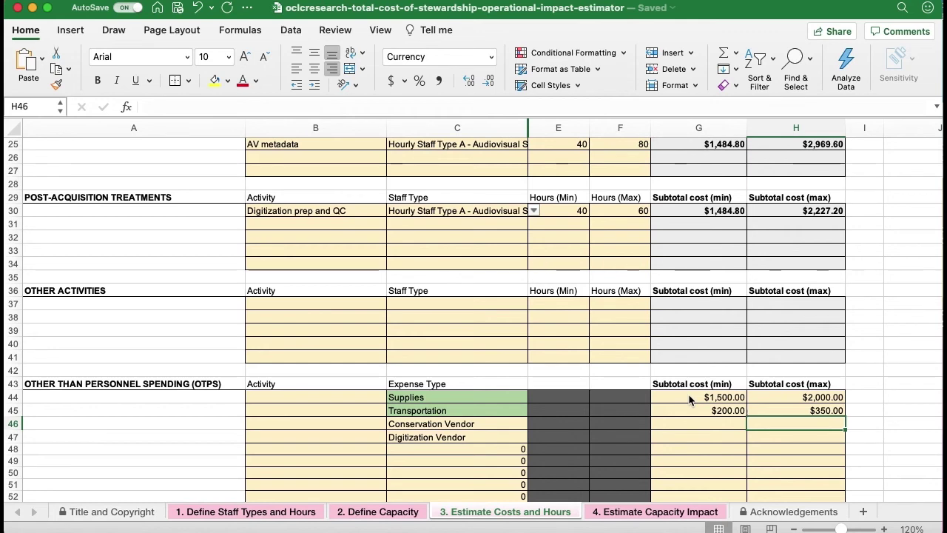
- Enter a minimum subtotal cost of 5,000 and a maximum of 8,000 for Digitization Vendor, leaving Conservation Vendor blank
key(Down)
key(Left)
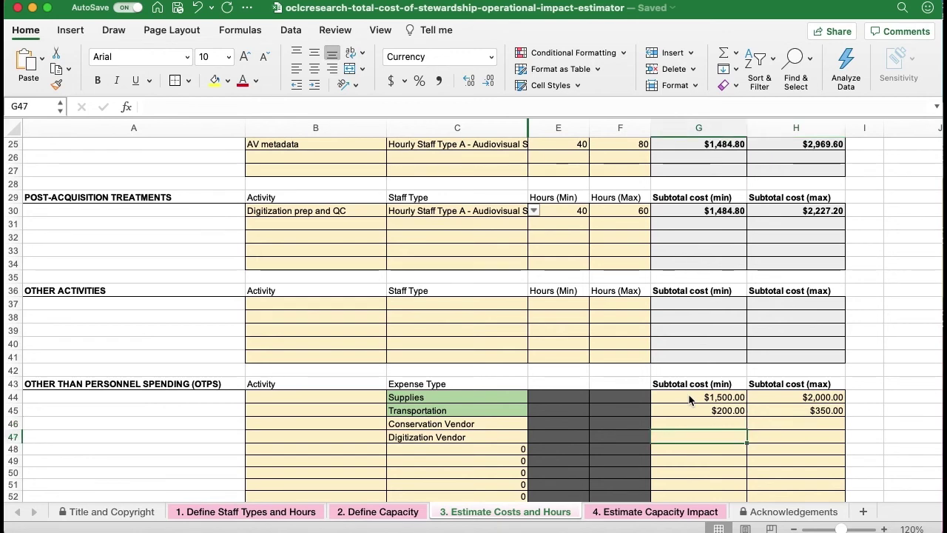
text(5,00)
text(0)
key(Tab)
text(8,00)
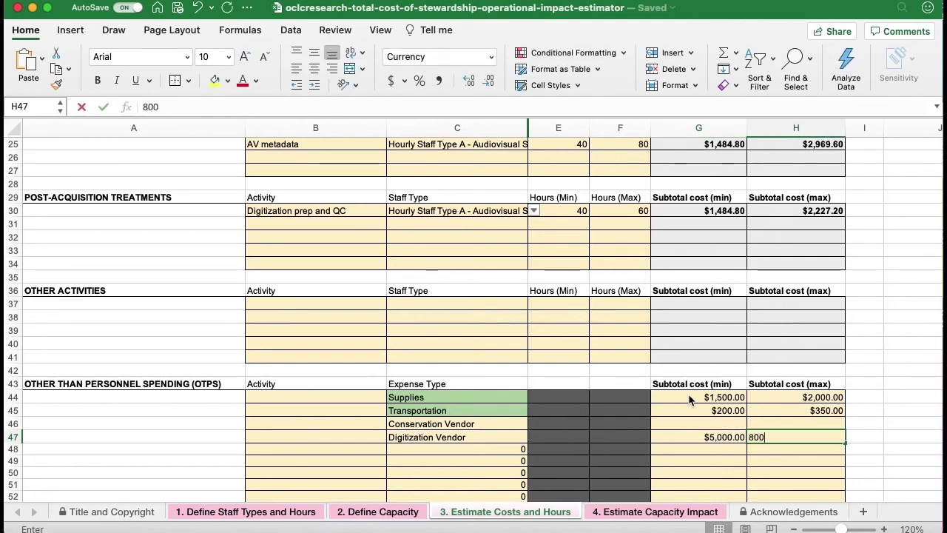
text(0)
key(Return)
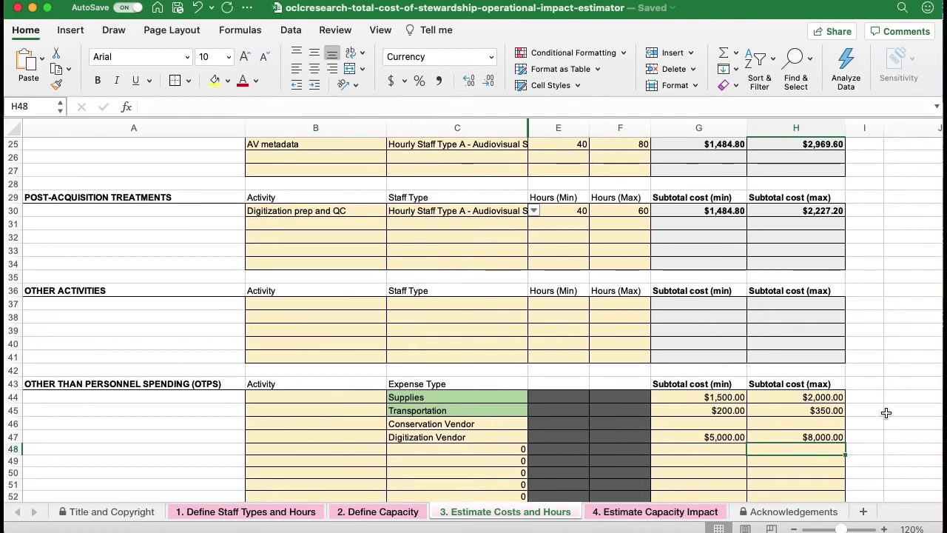
click(874, 436)
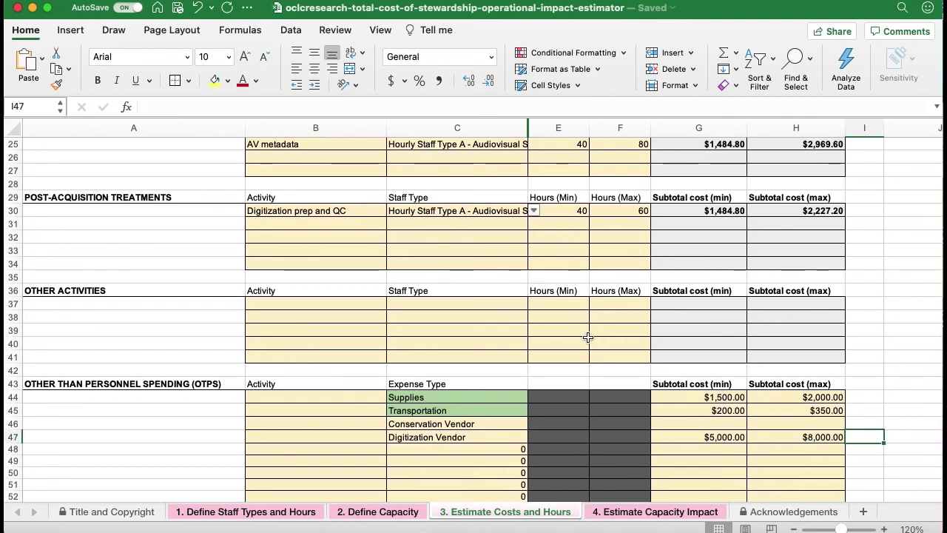
- Review the grand total cost and hours estimates along with the subtotals of each phase on the Estimate Costs and Hours sheet
scroll(588, 337, up, 5)
scroll(587, 337, up, 5)
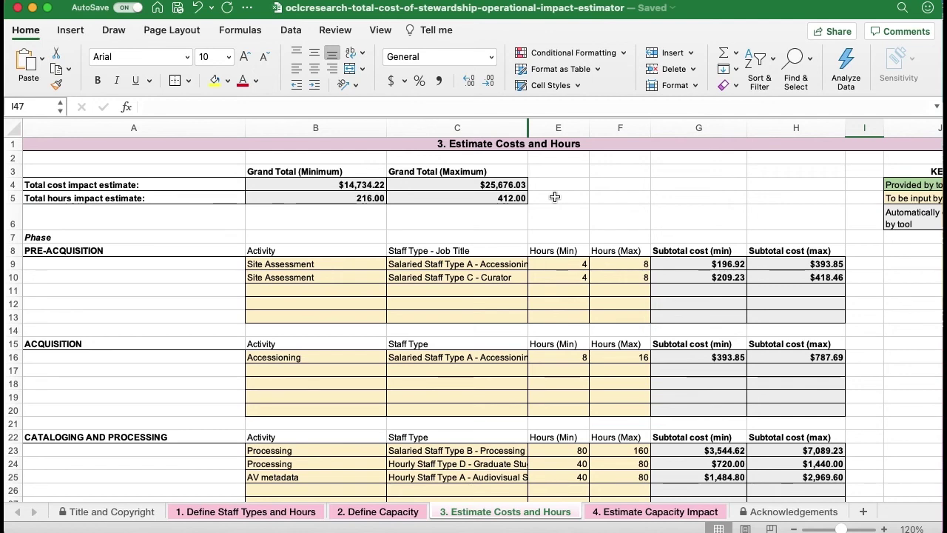
scroll(728, 312, down, 1)
scroll(728, 312, down, 2)
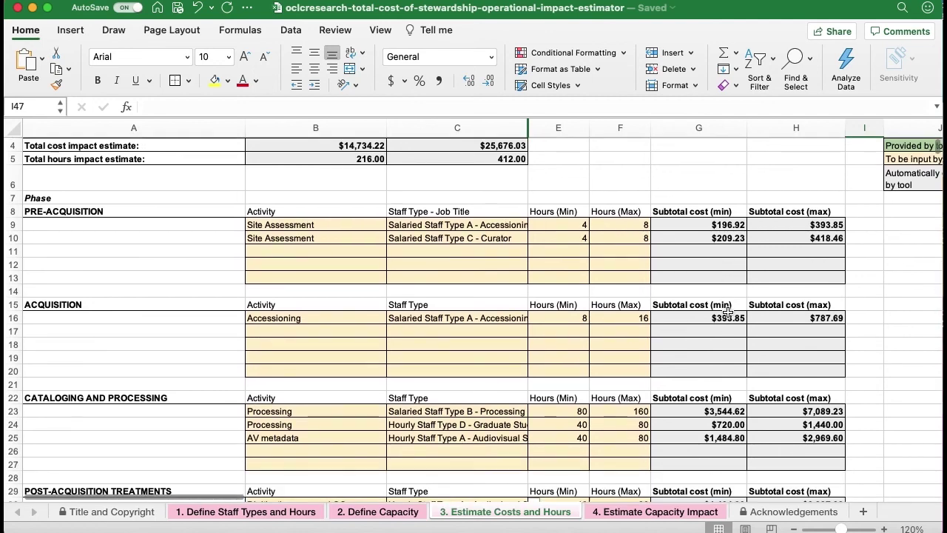
scroll(806, 251, down, 2)
scroll(800, 261, down, 9)
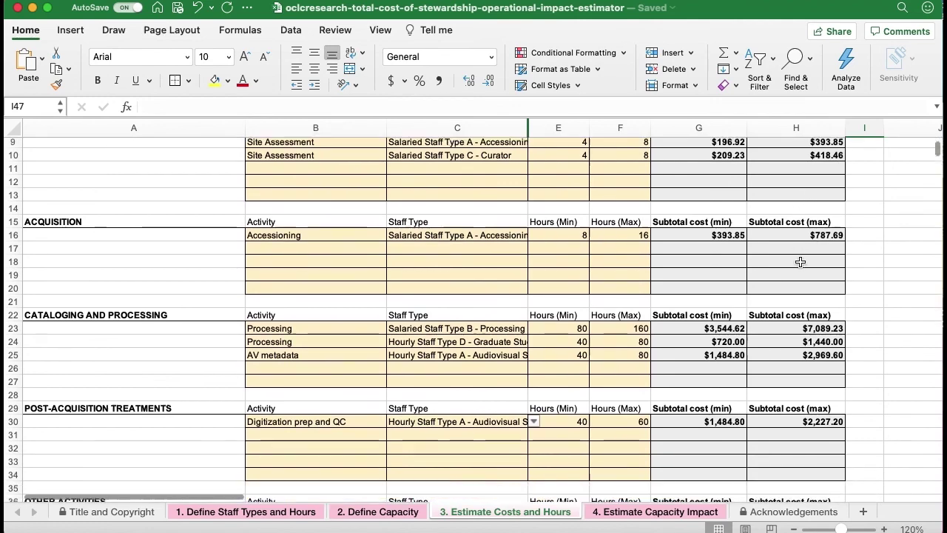
scroll(801, 262, up, 7)
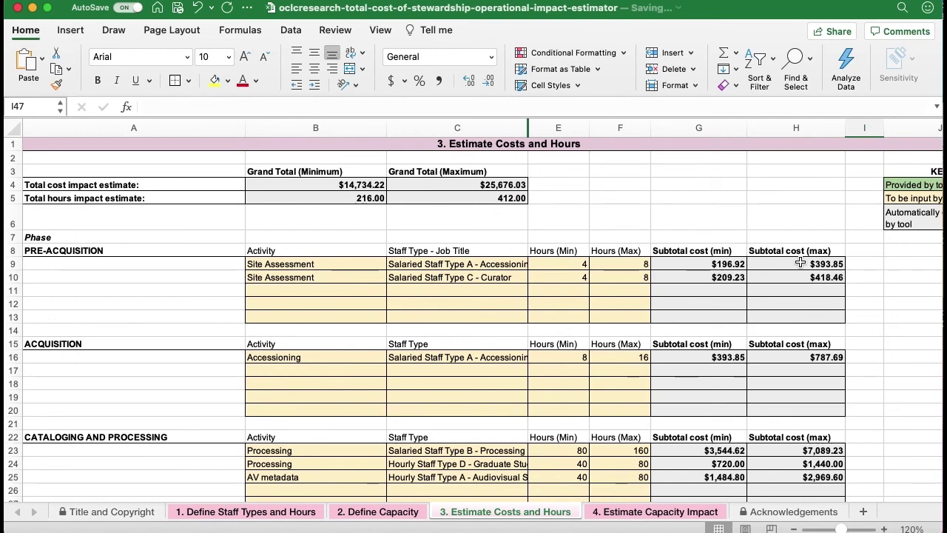
- Examine the staffing and Other Than Personnel Spending impacts on the Estimate Capacity Impact sheet
click(666, 511)
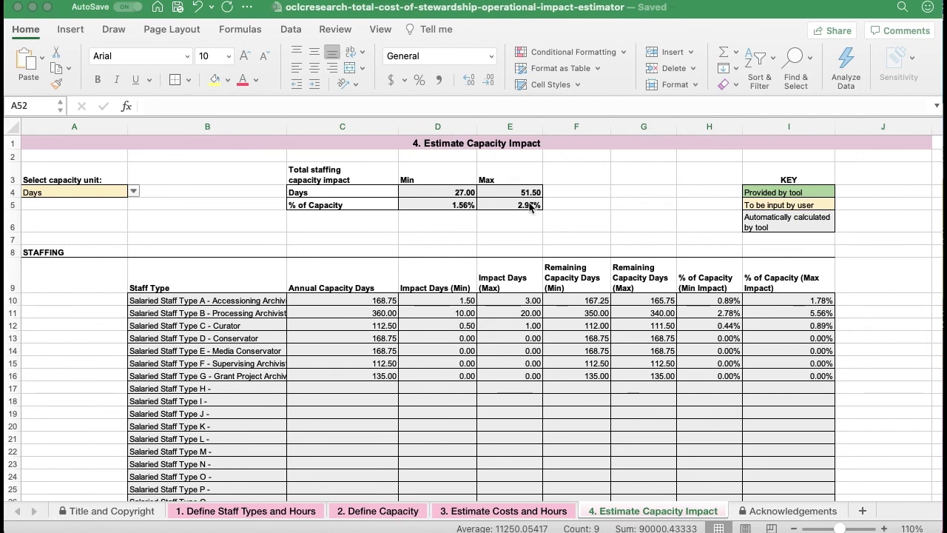
scroll(601, 308, down, 1)
scroll(600, 309, down, 4)
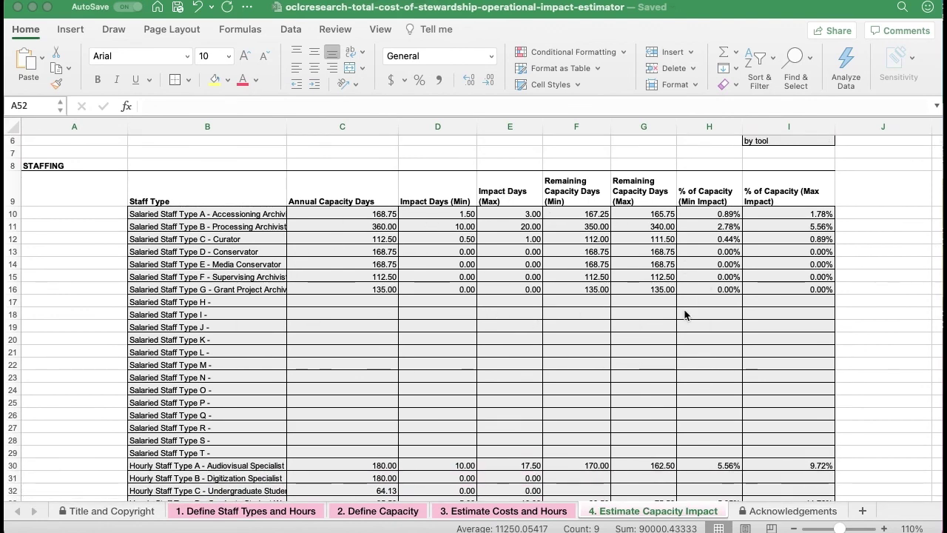
scroll(518, 339, down, 5)
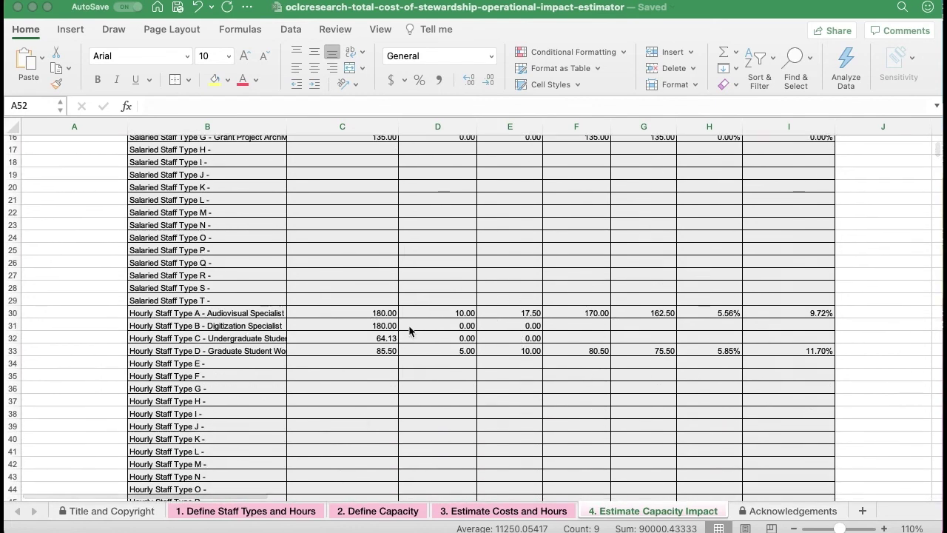
scroll(509, 407, down, 1)
scroll(509, 408, down, 6)
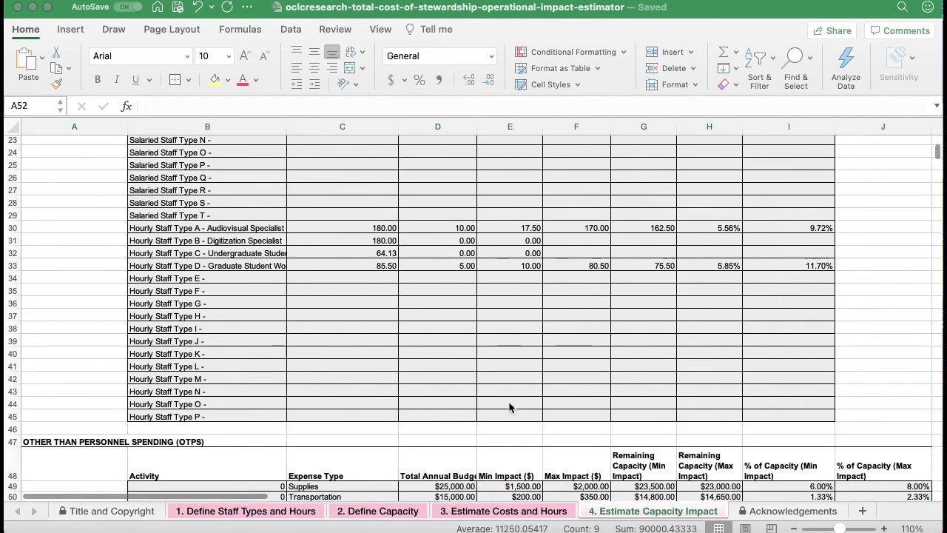
scroll(509, 408, down, 5)
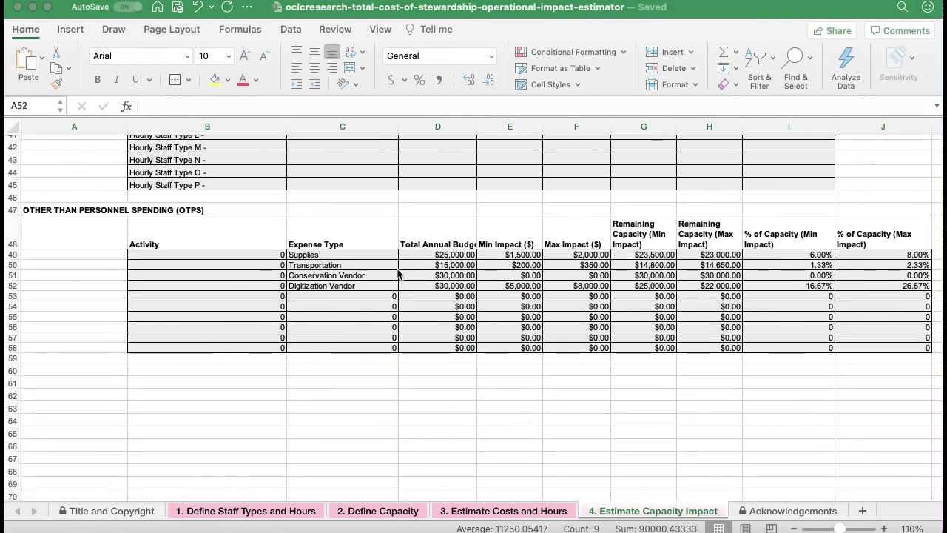
scroll(473, 367, up, 15)
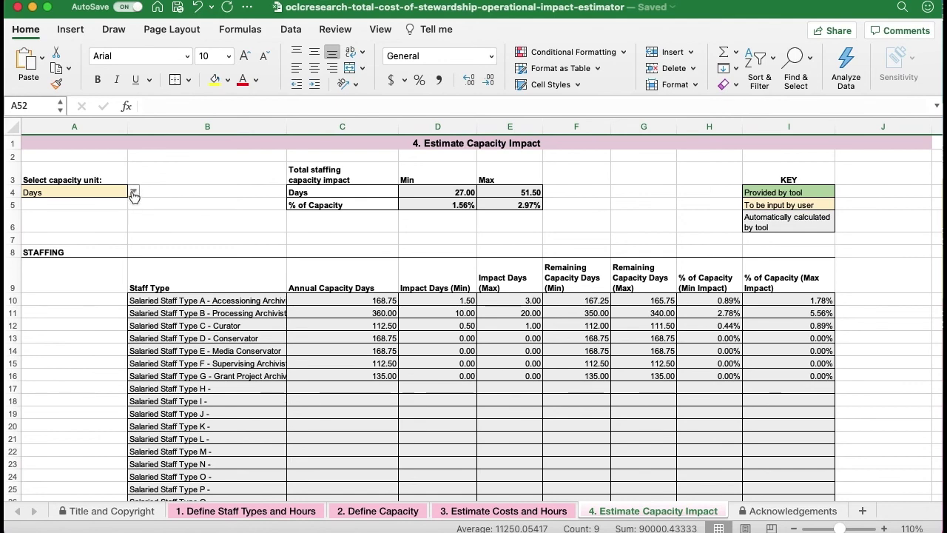
- Switch the capacity unit to Hours to compare the staffing impact figures, and return it to Days
click(105, 191)
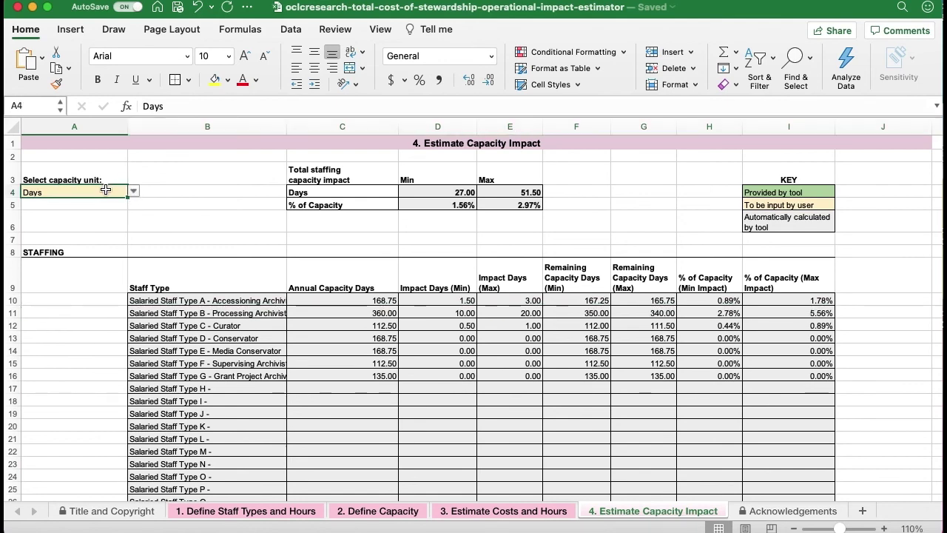
click(133, 192)
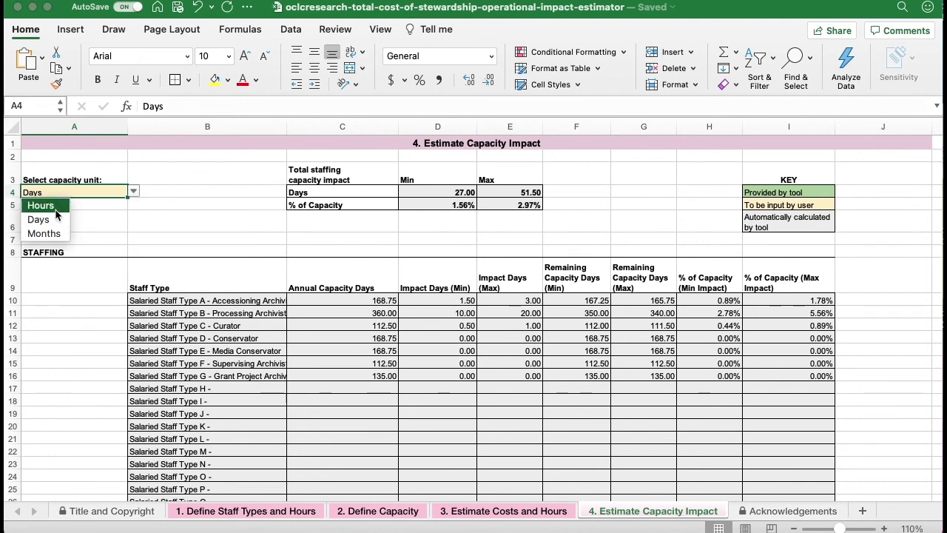
click(57, 209)
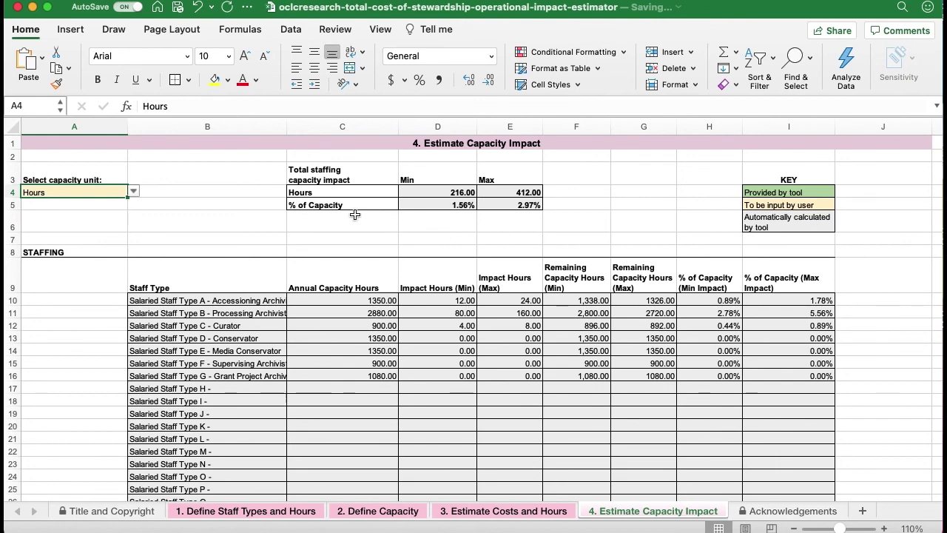
click(135, 194)
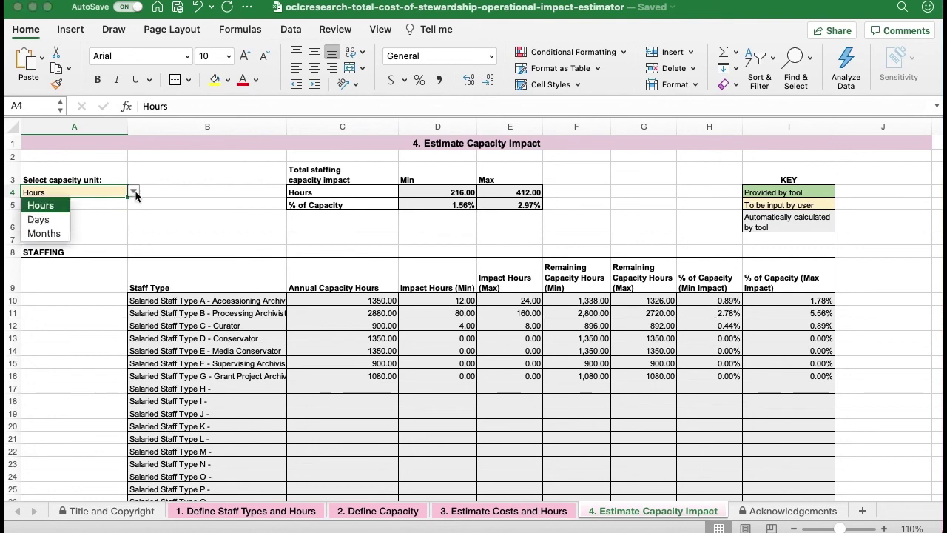
click(39, 220)
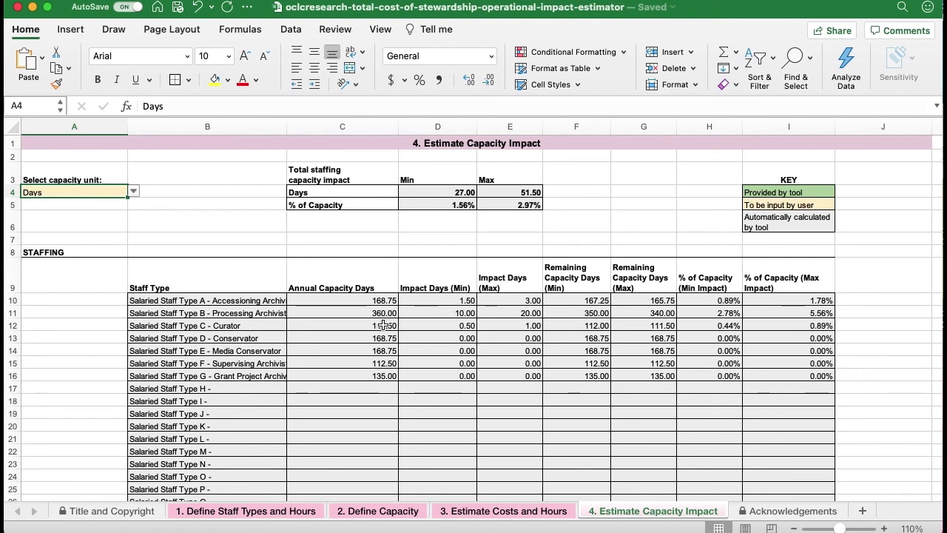
- Examine the capacity impact rows for the Processing Archivist, the Audiovisual Specialist and the Digitization Vendor, highlighting each row in turn
click(14, 312)
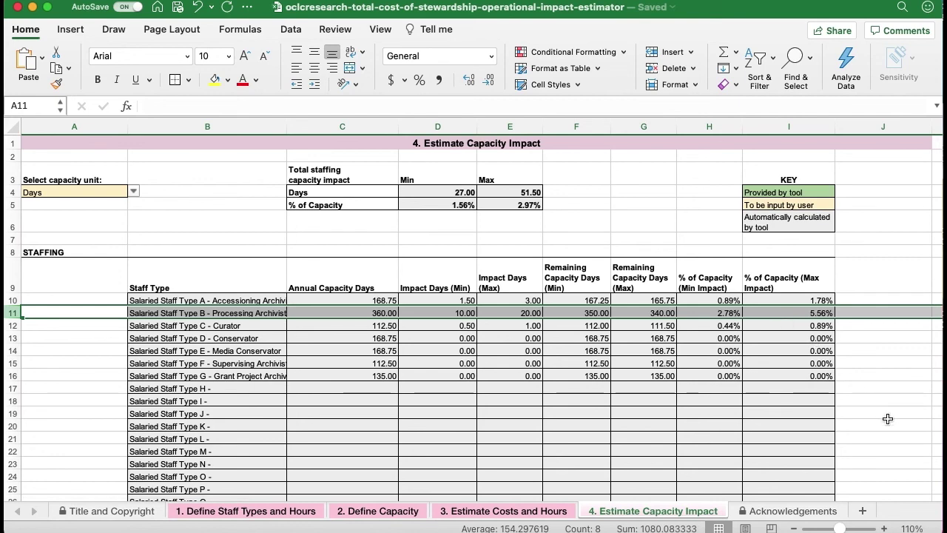
scroll(888, 419, down, 6)
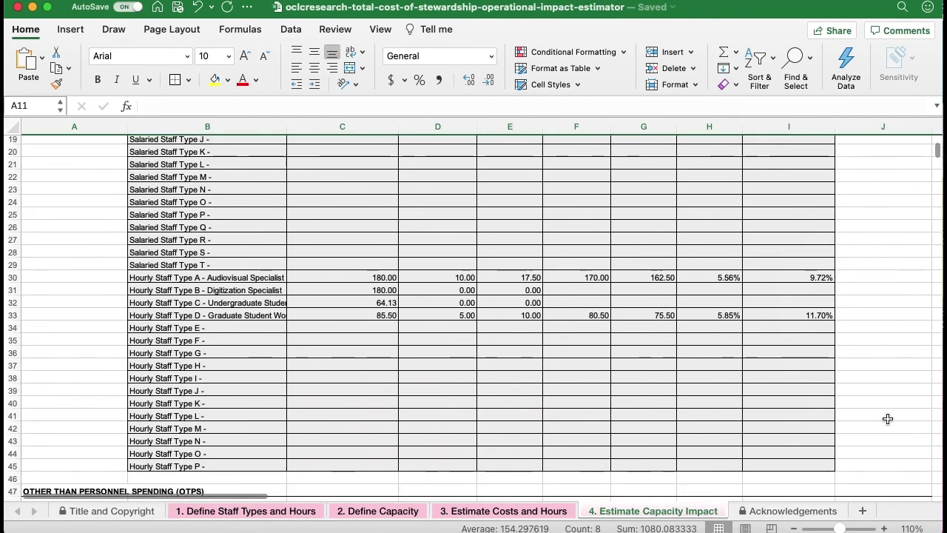
click(11, 276)
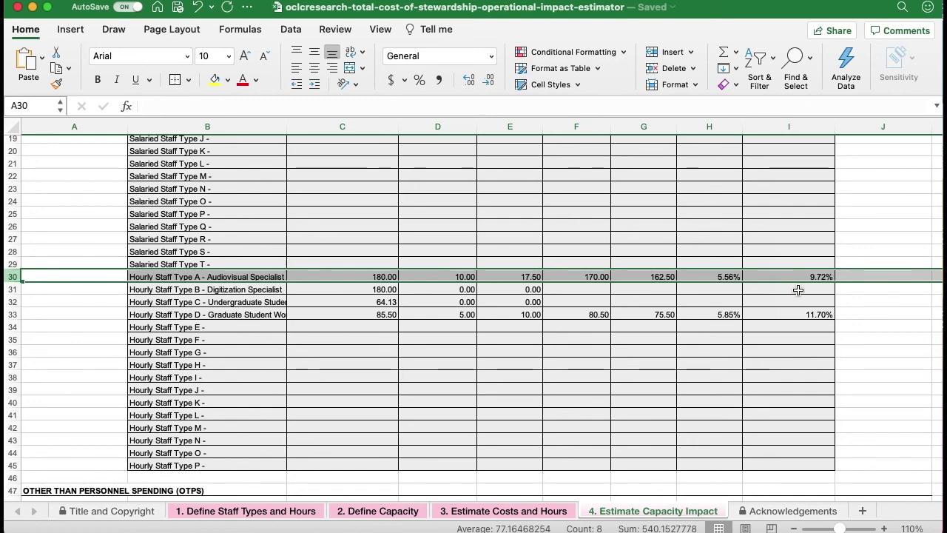
scroll(798, 290, down, 5)
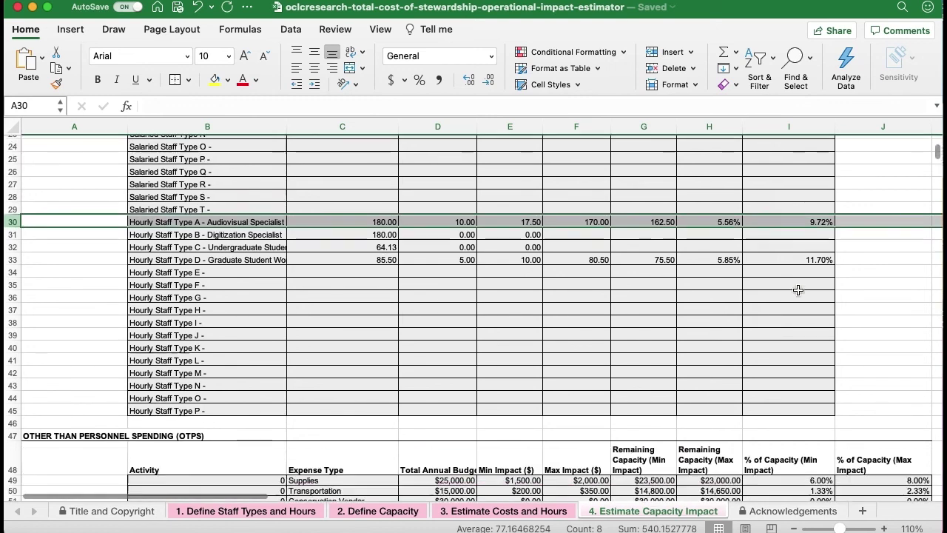
scroll(798, 290, down, 3)
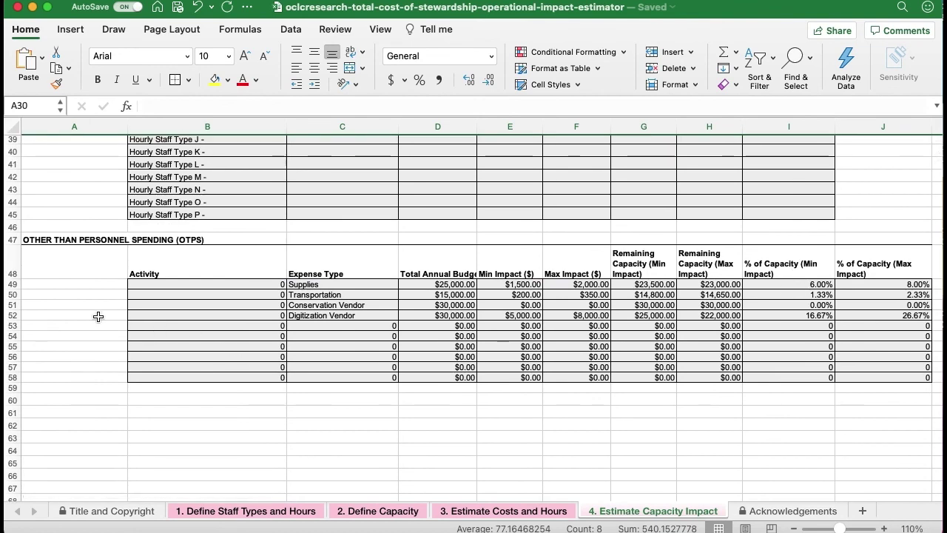
click(14, 315)
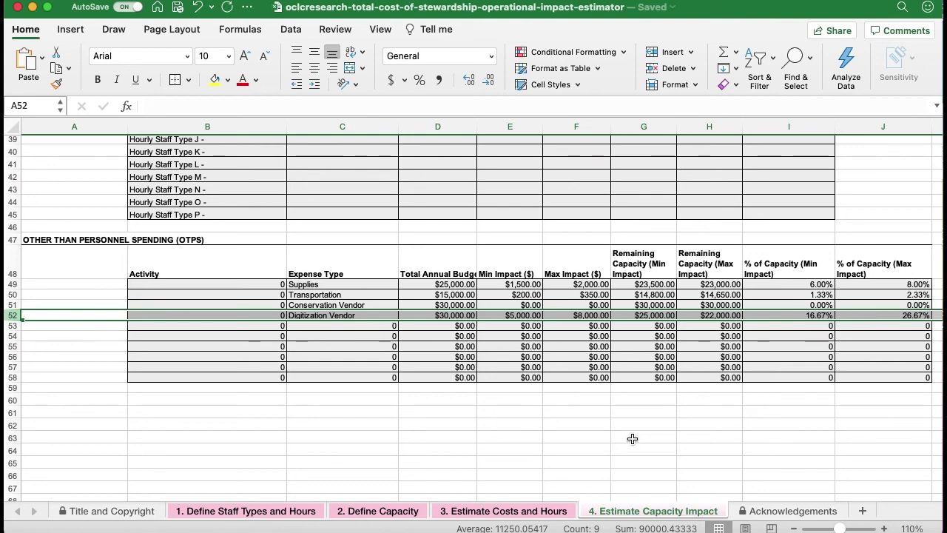
scroll(633, 439, up, 10)
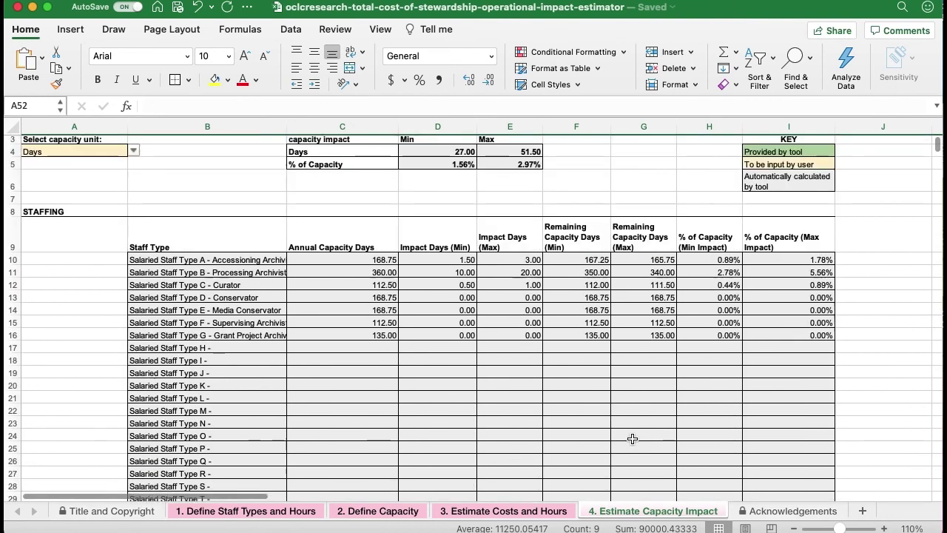
scroll(633, 439, up, 2)
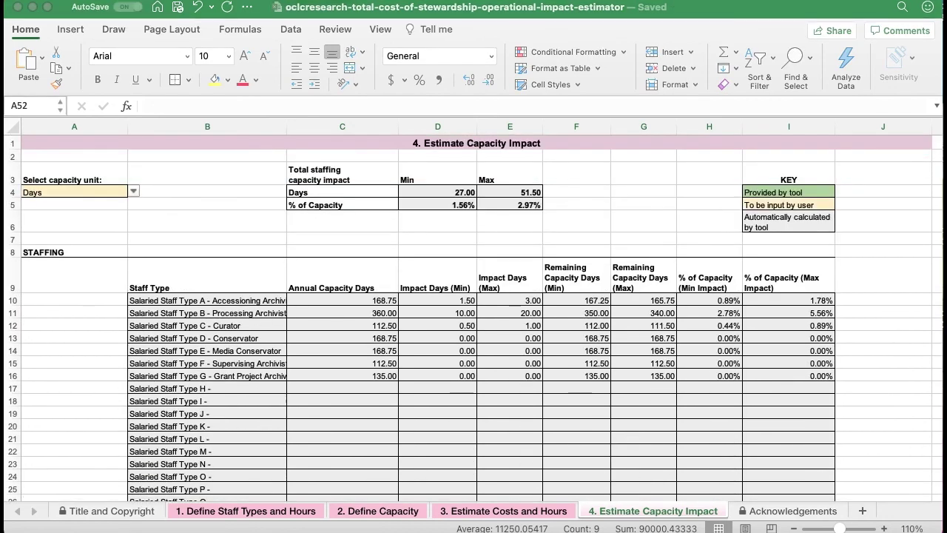